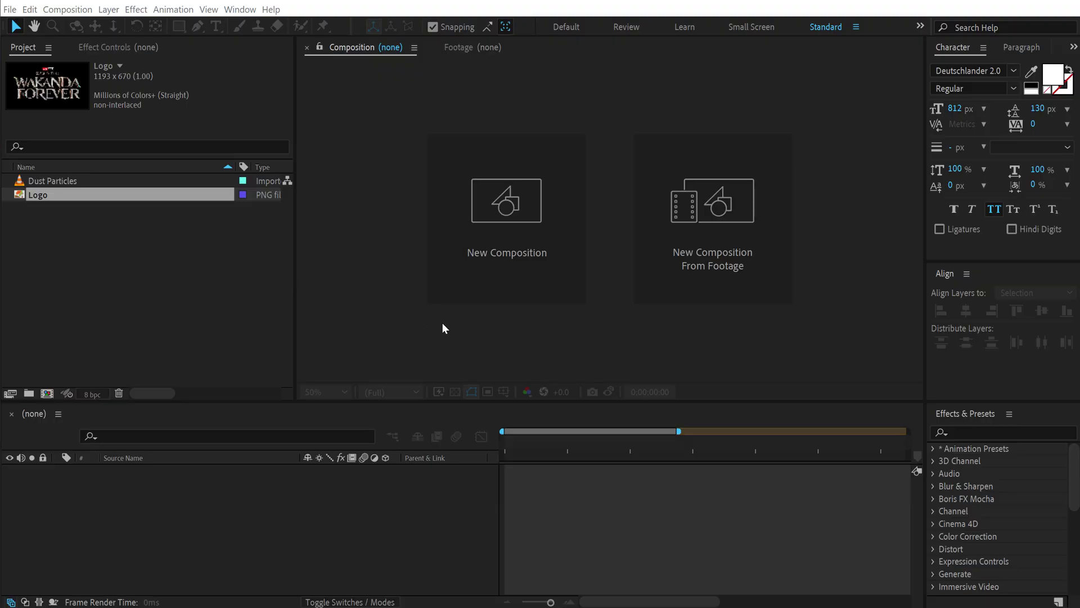
# - Create a composition named Render with the aspect ratio locked to 16:9 and a width of 1920 px
pyautogui.click(264, 302)
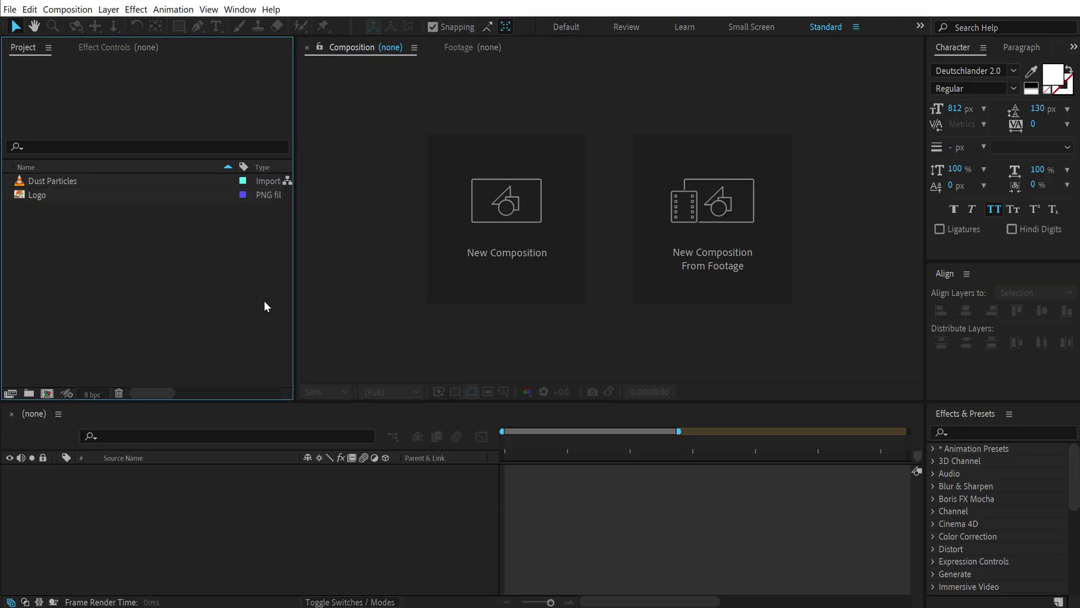
pyautogui.click(507, 259)
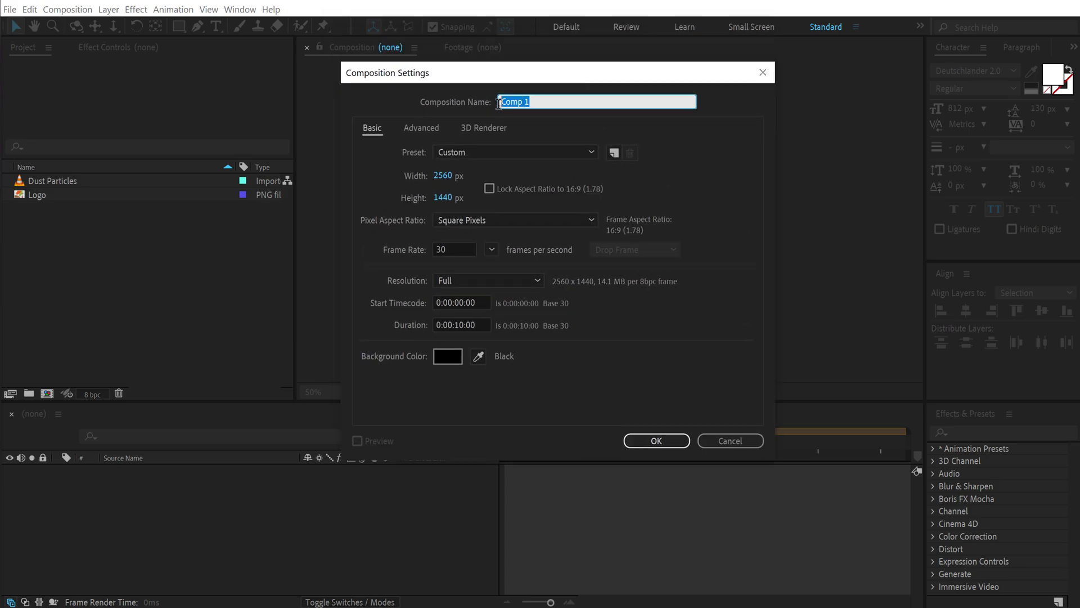
pyautogui.write('Render')
pyautogui.click(489, 188)
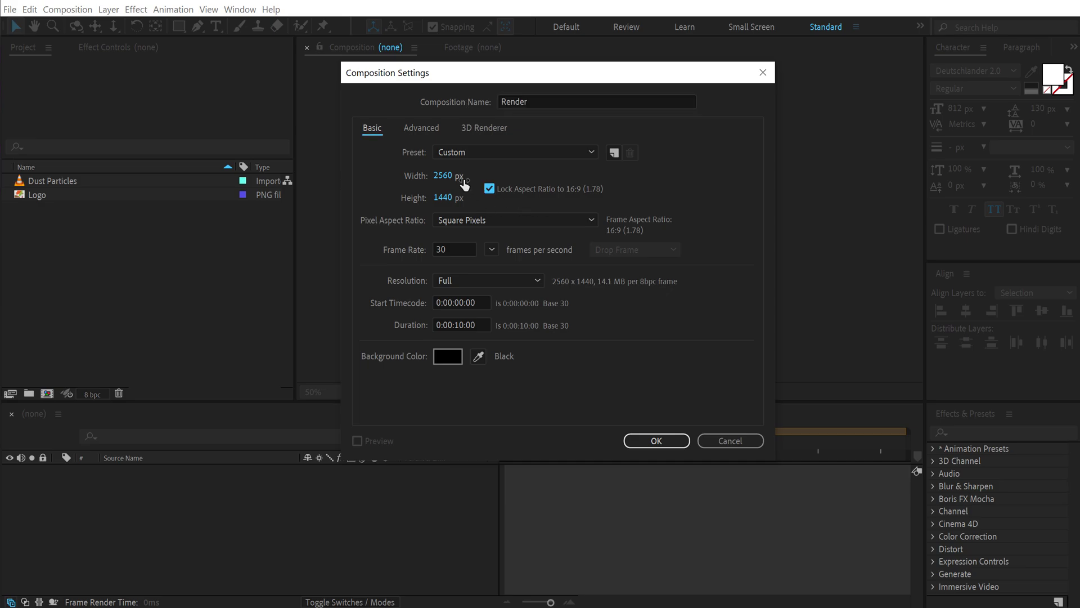
pyautogui.click(445, 175)
pyautogui.write('1920')
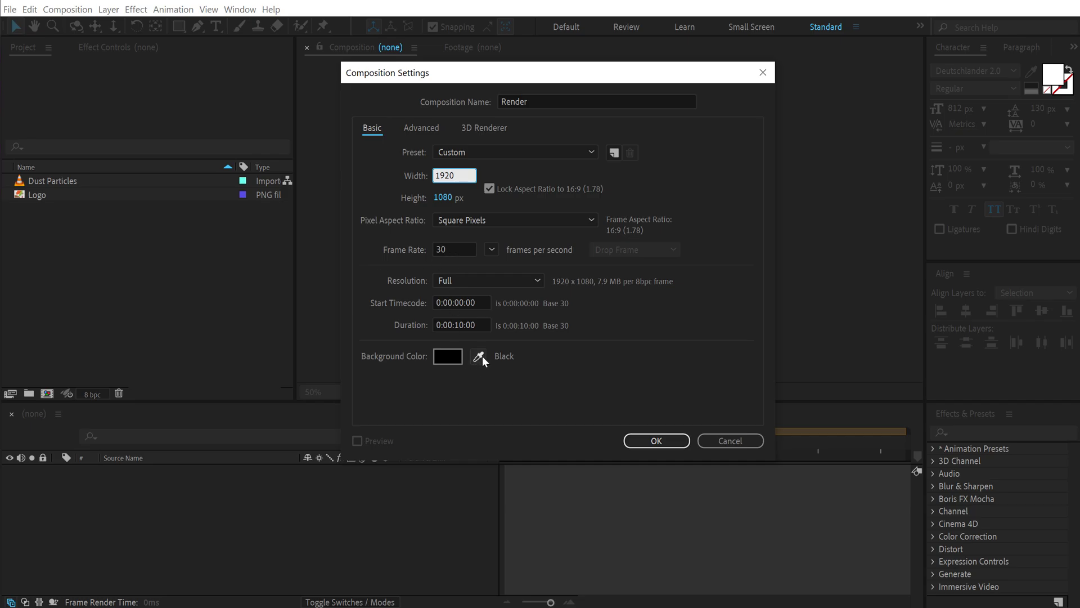
pyautogui.click(652, 440)
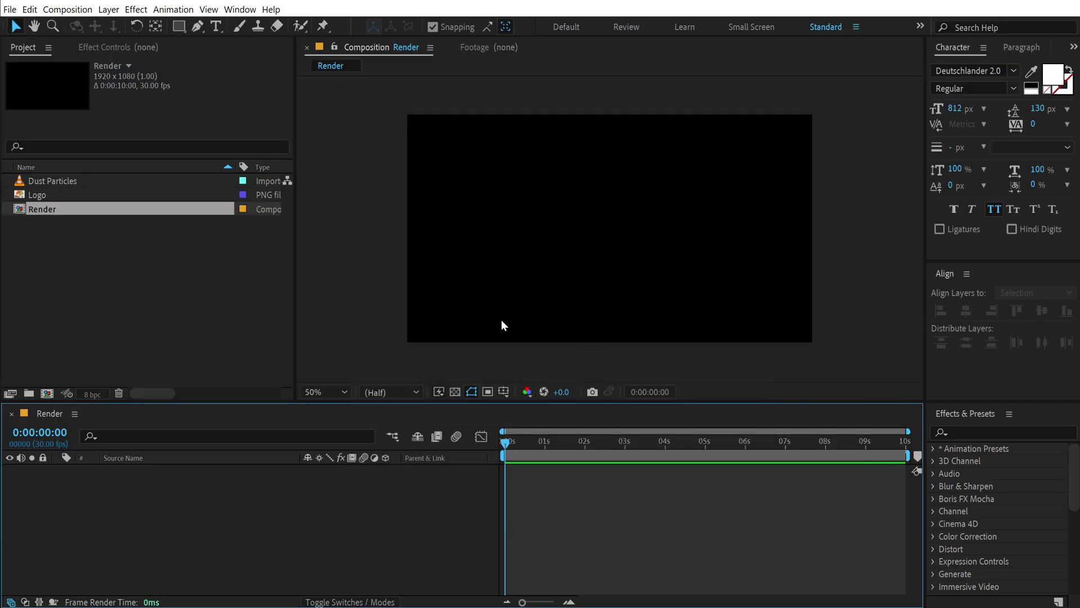
# - Create a composition named Logo with the same settings and place the Logo PNG image in it
pyautogui.click(47, 393)
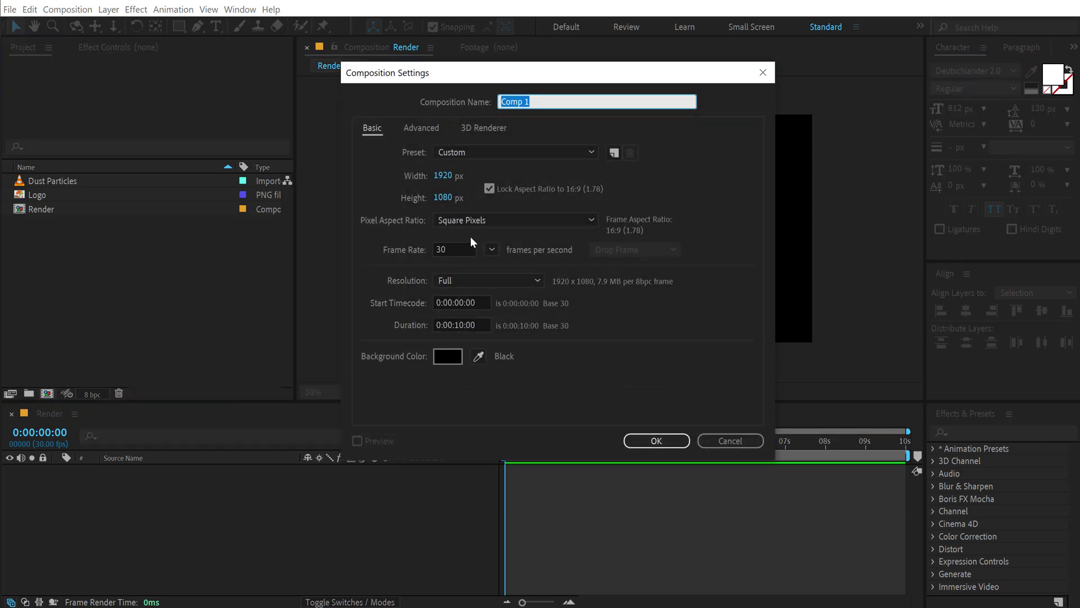
pyautogui.write('Logo')
pyautogui.click(654, 441)
pyautogui.moveTo(43, 211); pyautogui.dragTo(201, 529)
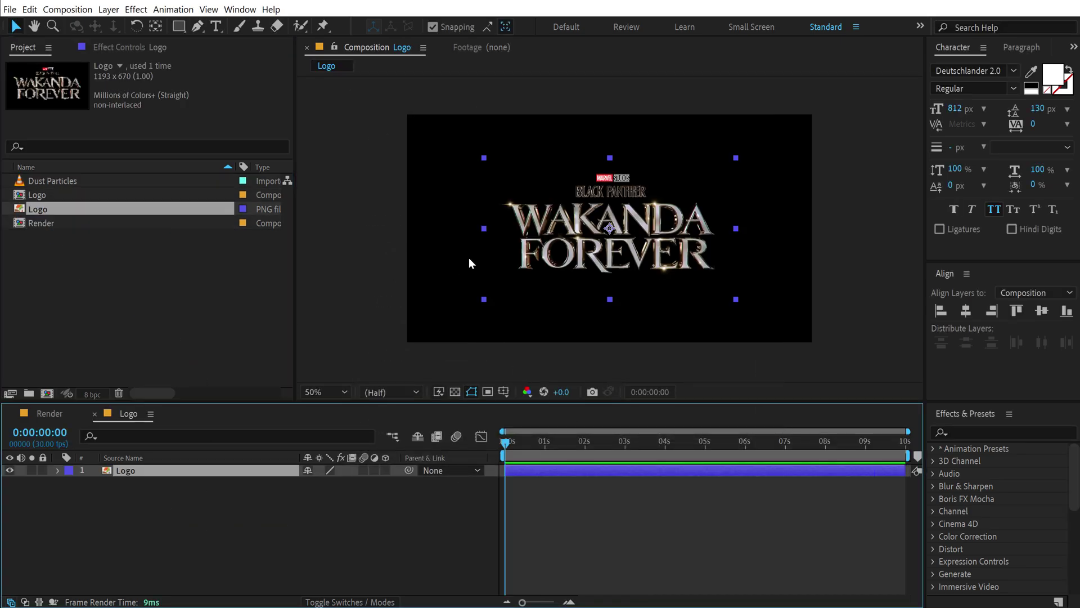
pyautogui.click(261, 500)
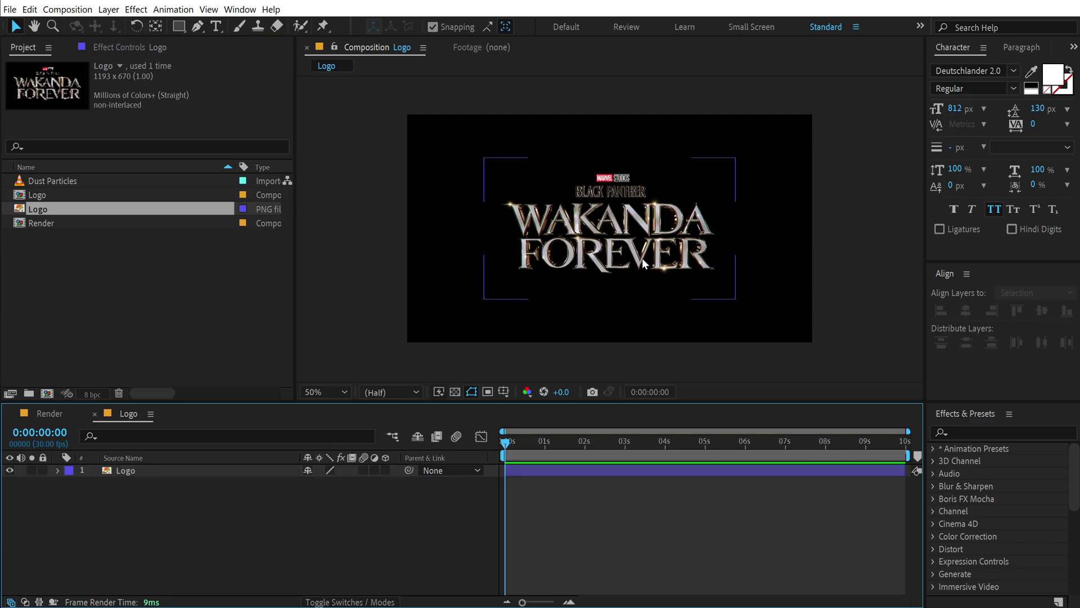
pyautogui.press('.')
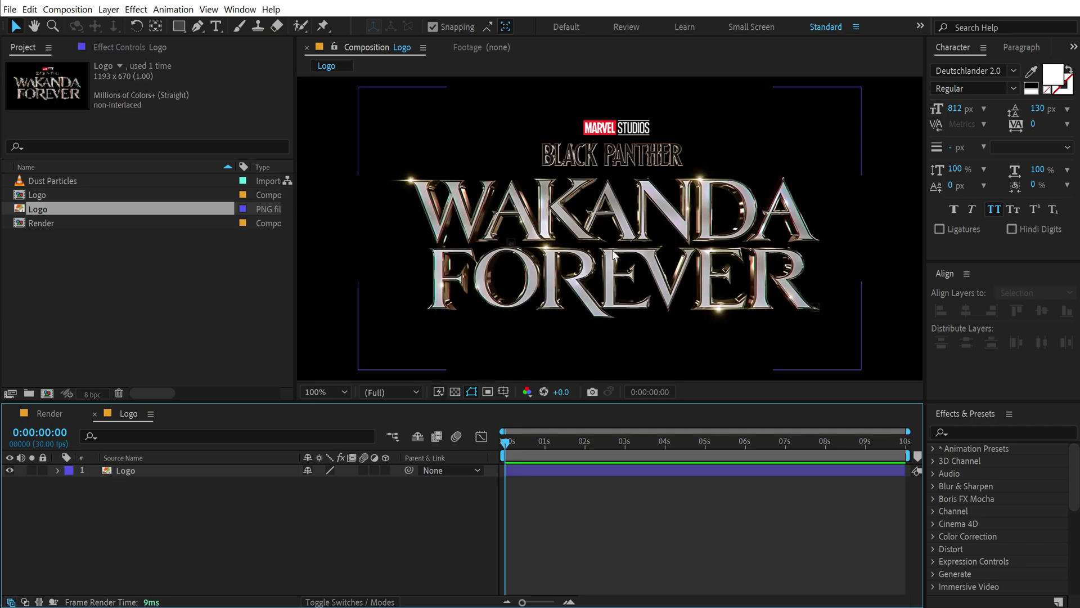
pyautogui.press(',')
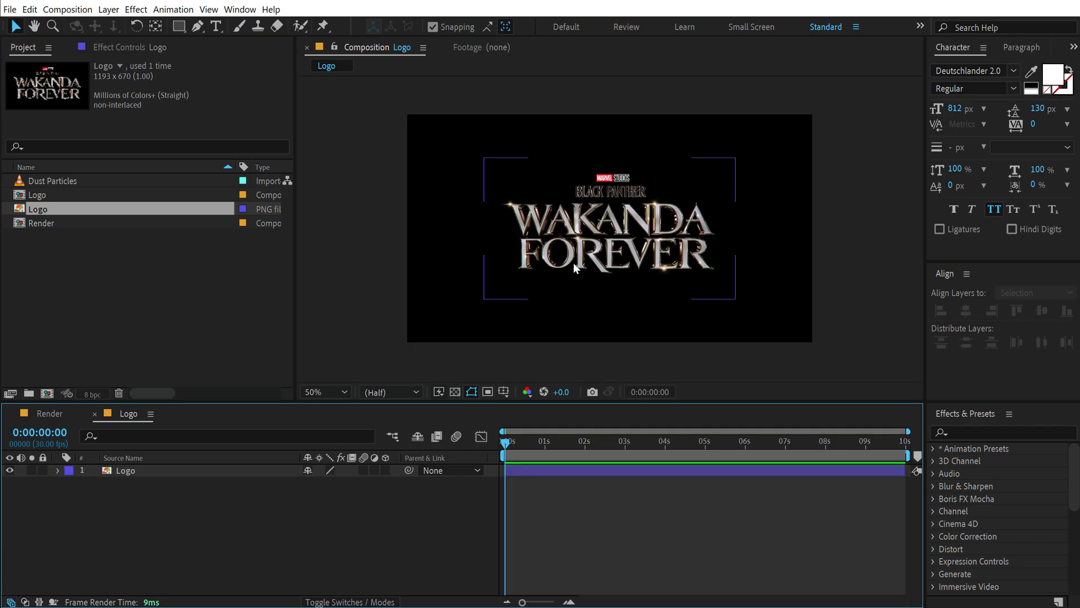
pyautogui.click(164, 336)
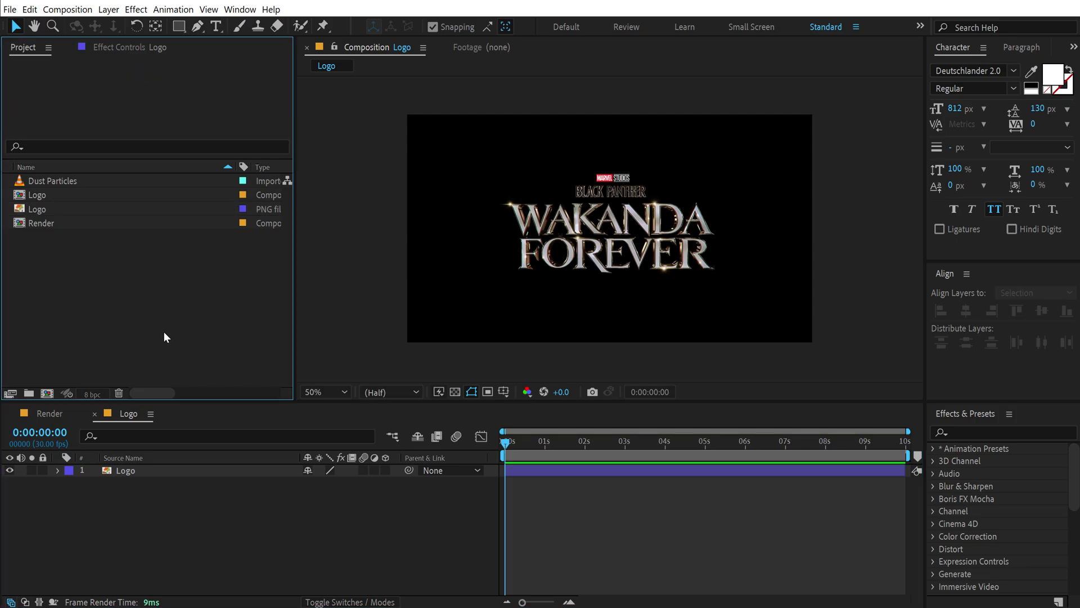
# - Create a composition named Logo Emitter and nest the Logo composition in it
pyautogui.click(48, 394)
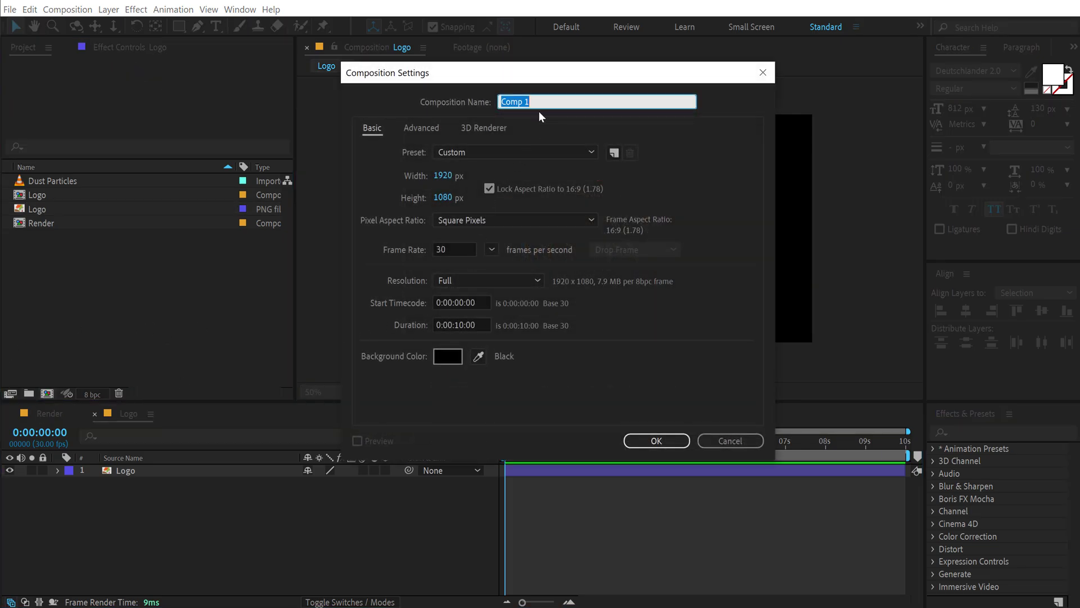
pyautogui.write('Logo Emitter')
pyautogui.press('Return')
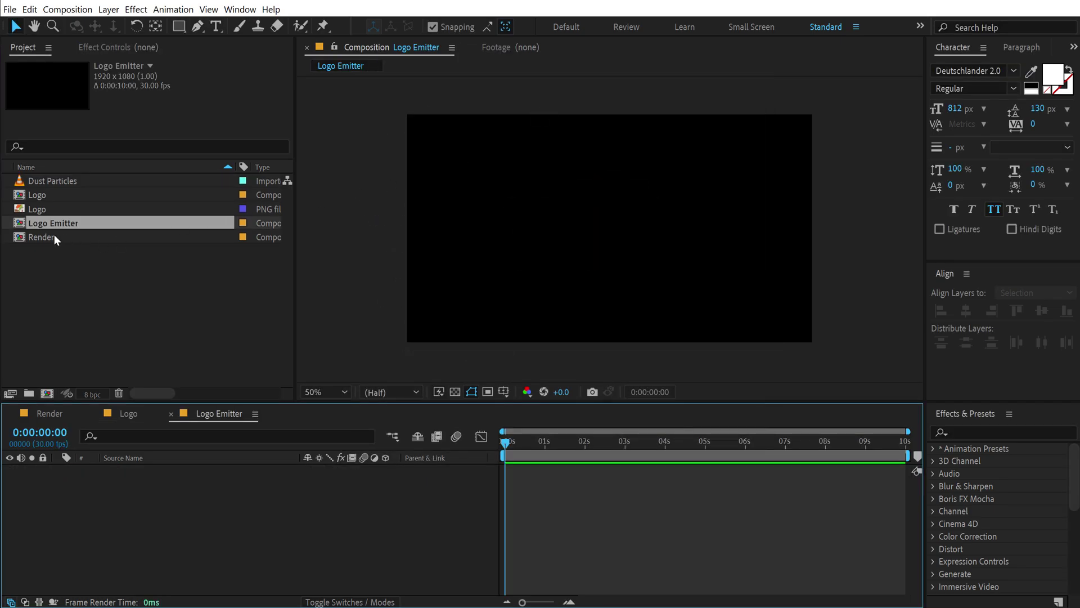
pyautogui.moveTo(43, 197); pyautogui.dragTo(128, 495)
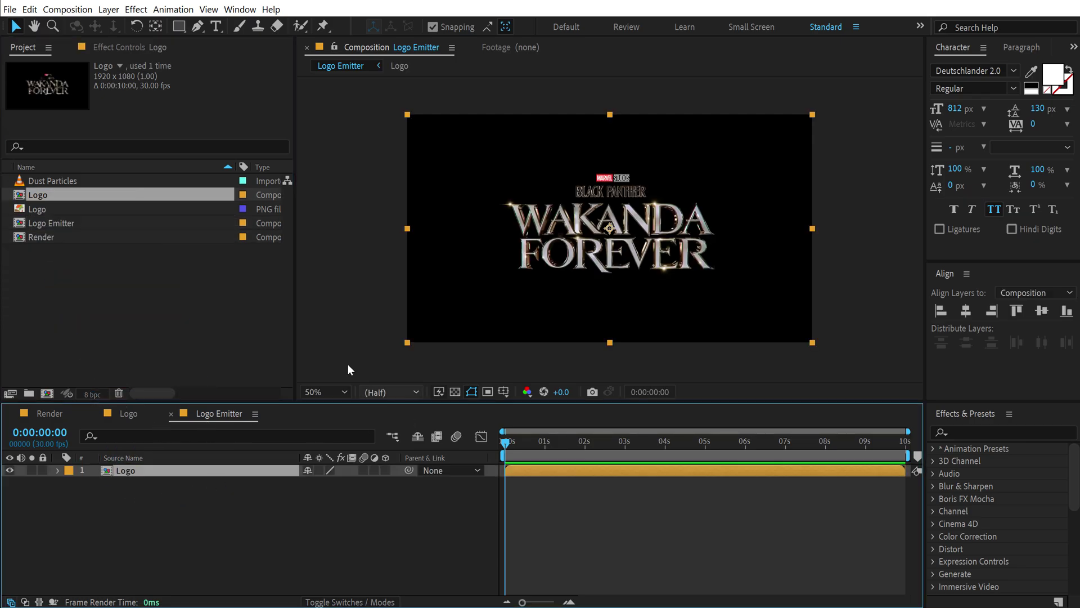
# - Draw a tall, narrow rectangular mask left of the lettering on the Logo layer and keyframe its Mask Path at 0 seconds
pyautogui.click(179, 27)
pyautogui.moveTo(422, 125); pyautogui.dragTo(467, 325)
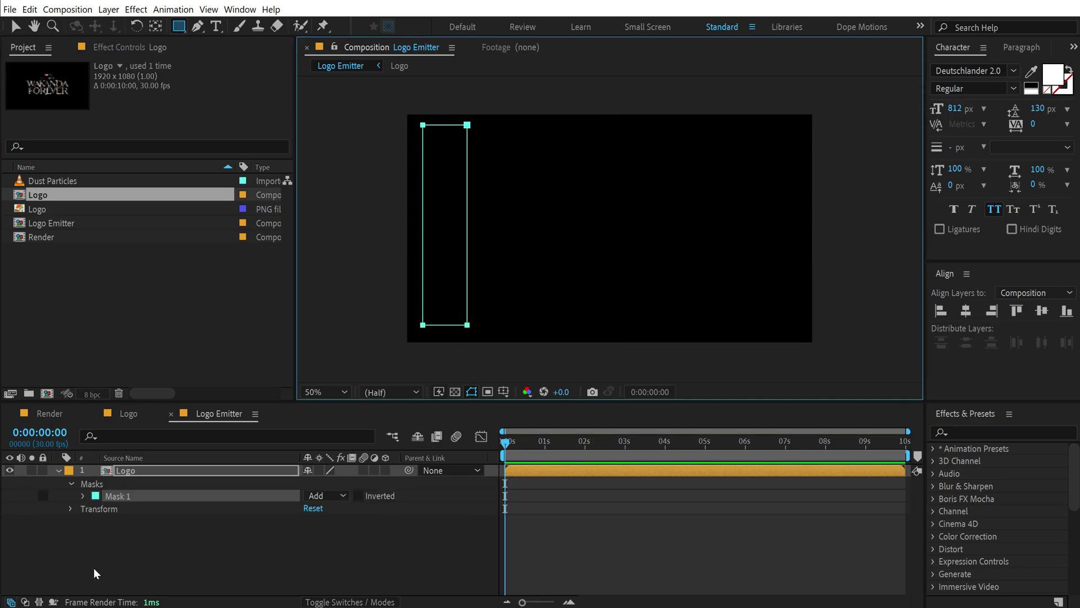
pyautogui.click(83, 495)
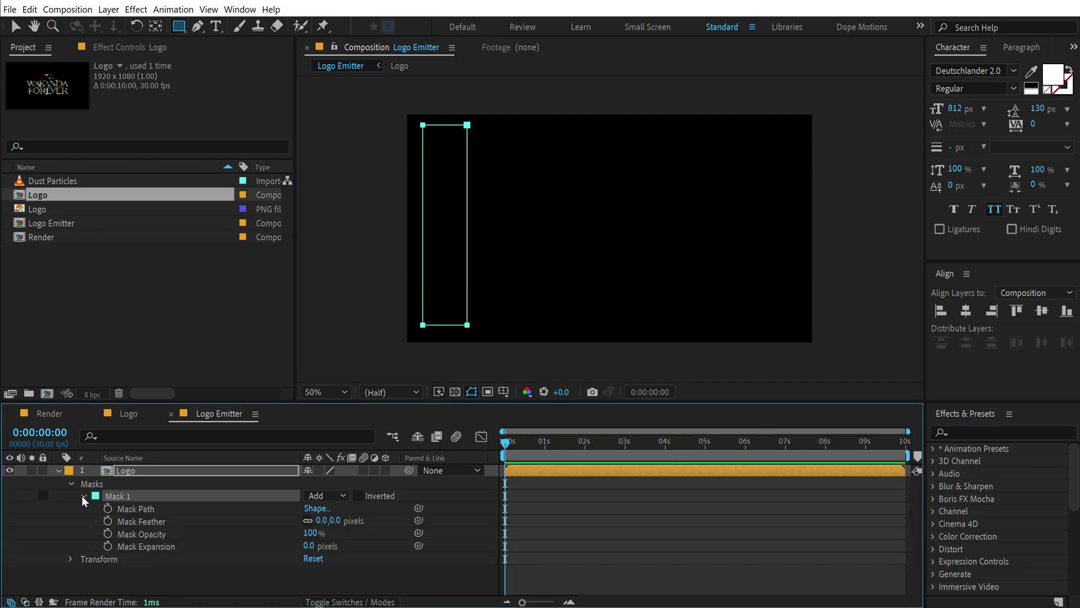
pyautogui.click(107, 508)
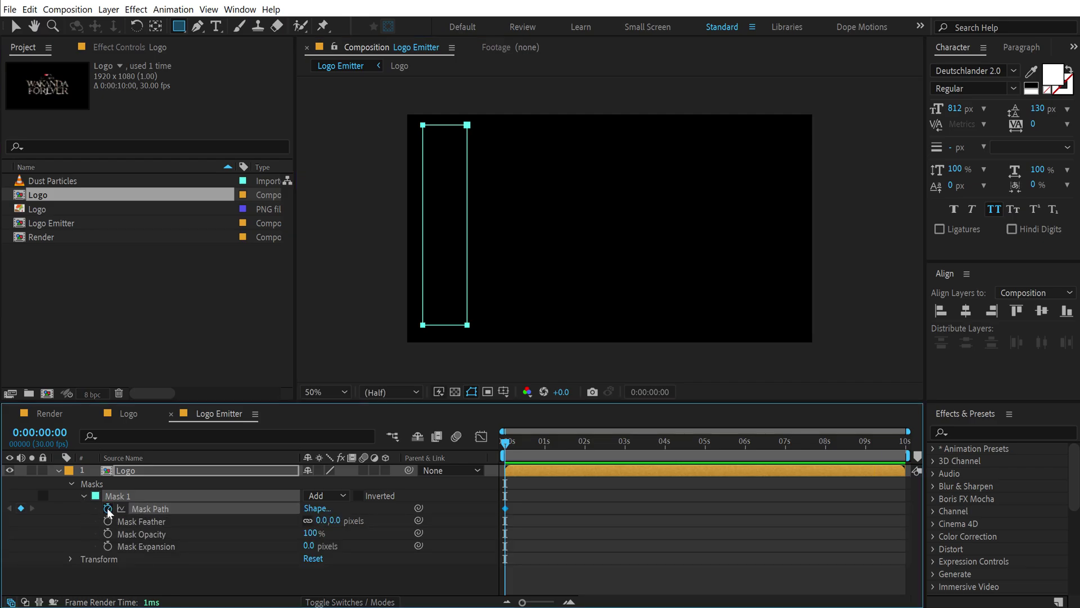
# - Move the mask past the right end of the lettering at 5 seconds and preview the sweep from the start
pyautogui.click(704, 446)
pyautogui.press('v')
pyautogui.moveTo(381, 100); pyautogui.dragTo(795, 333)
pyautogui.press('Home')
pyautogui.press('space')
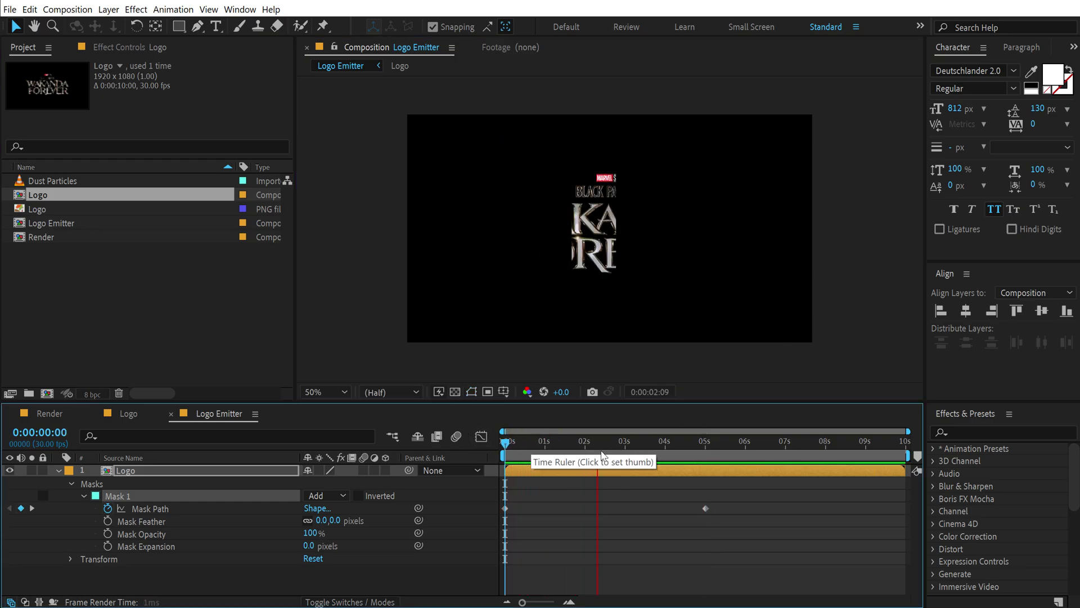
pyautogui.press('space')
# - Set the Mask Feather to 80 pixels and scrub through the softened reveal
pyautogui.click(335, 520)
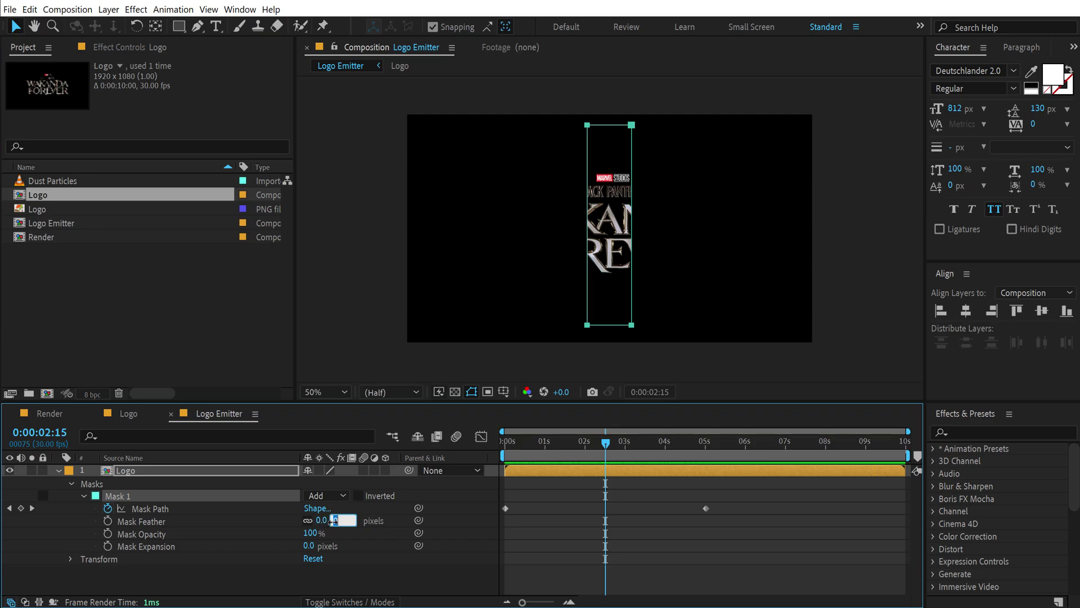
pyautogui.write('80')
pyautogui.click(399, 573)
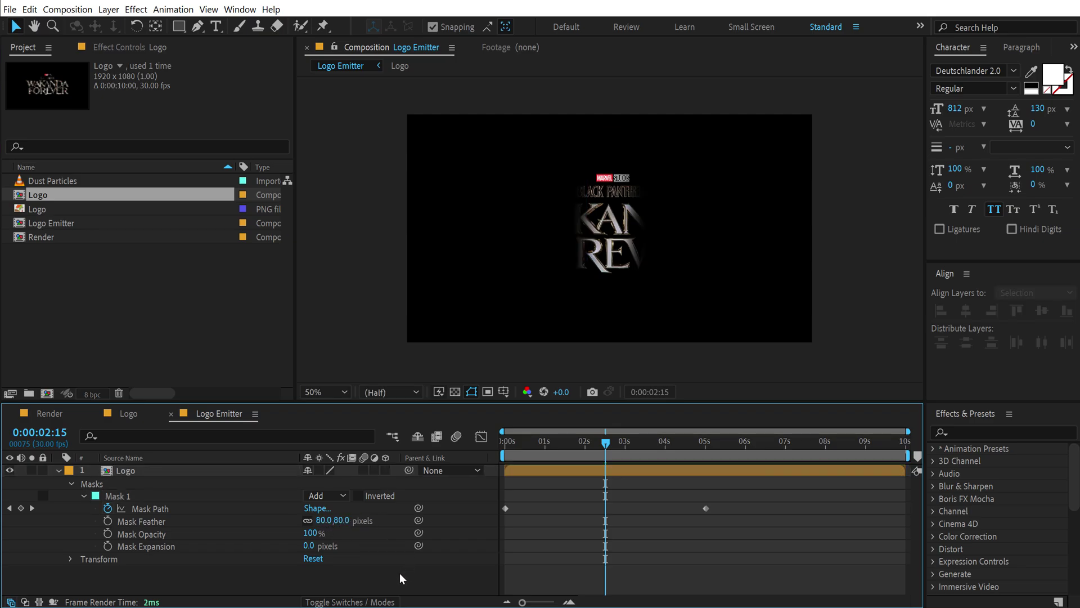
pyautogui.moveTo(522, 442); pyautogui.dragTo(585, 430)
# - Add the Logo Emitter composition to the Render composition and scrub to about 2 seconds 11 frames
pyautogui.click(48, 413)
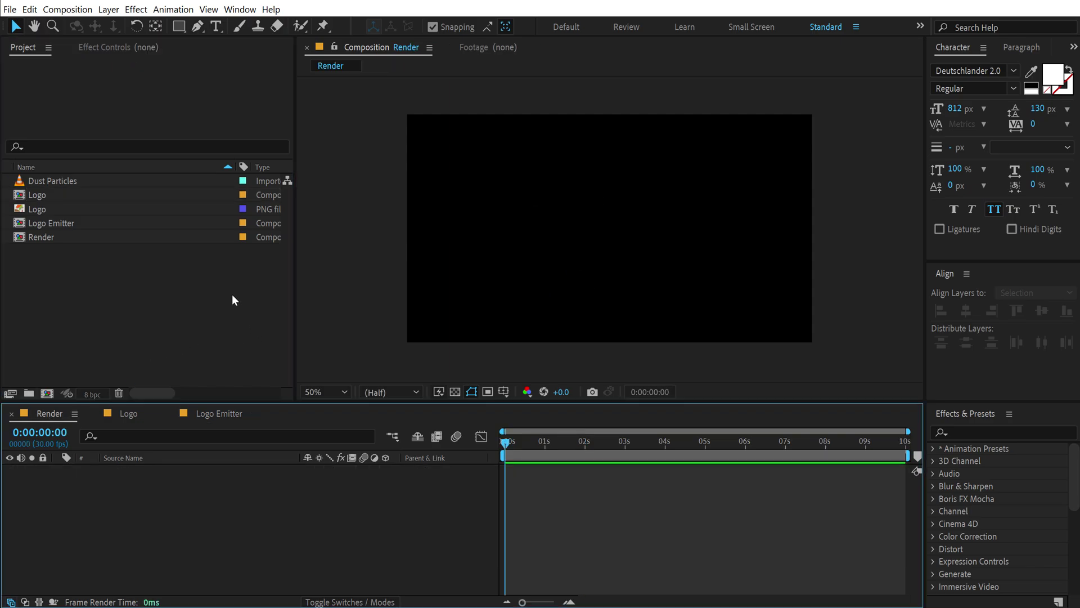
pyautogui.moveTo(53, 226); pyautogui.dragTo(127, 510)
pyautogui.moveTo(510, 444); pyautogui.dragTo(599, 451)
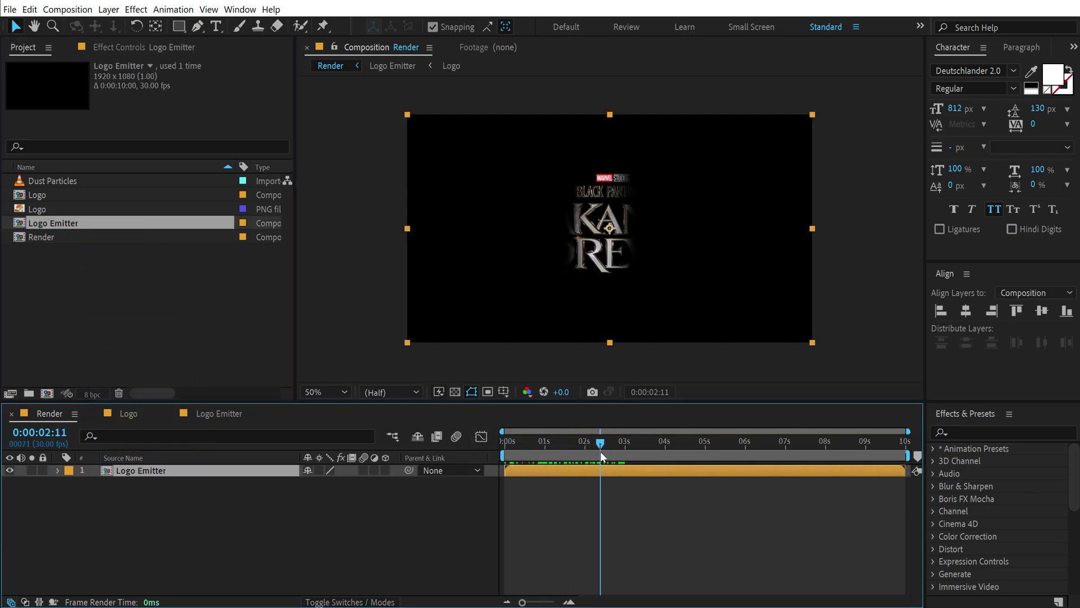
# - Create a black solid named BG and arrange it beneath the Logo Emitter layer
pyautogui.click(213, 544)
pyautogui.hotkey('ctrl', 'y')
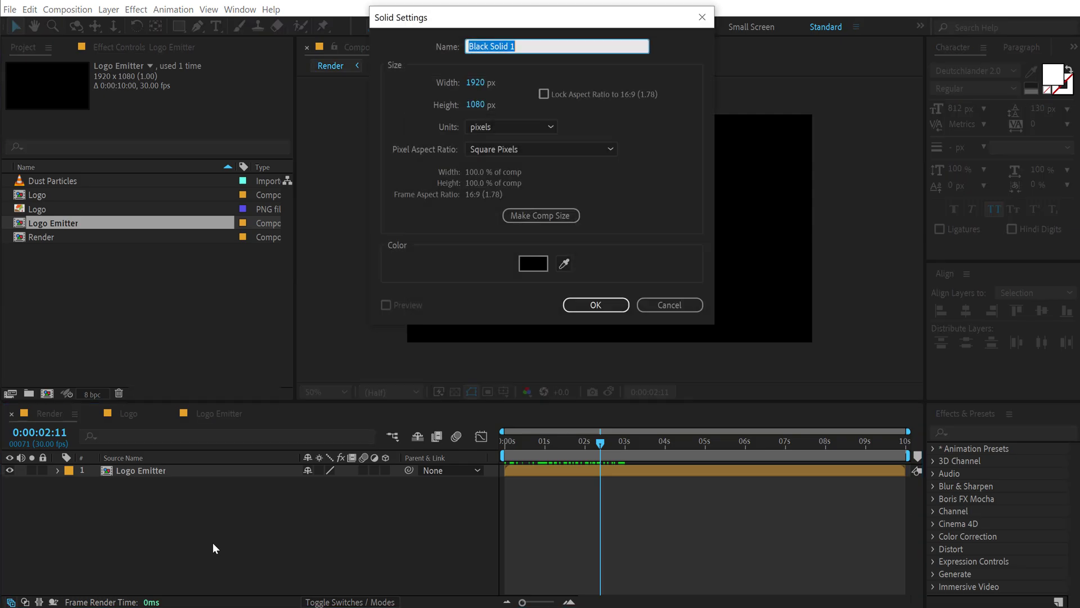
pyautogui.write('BG')
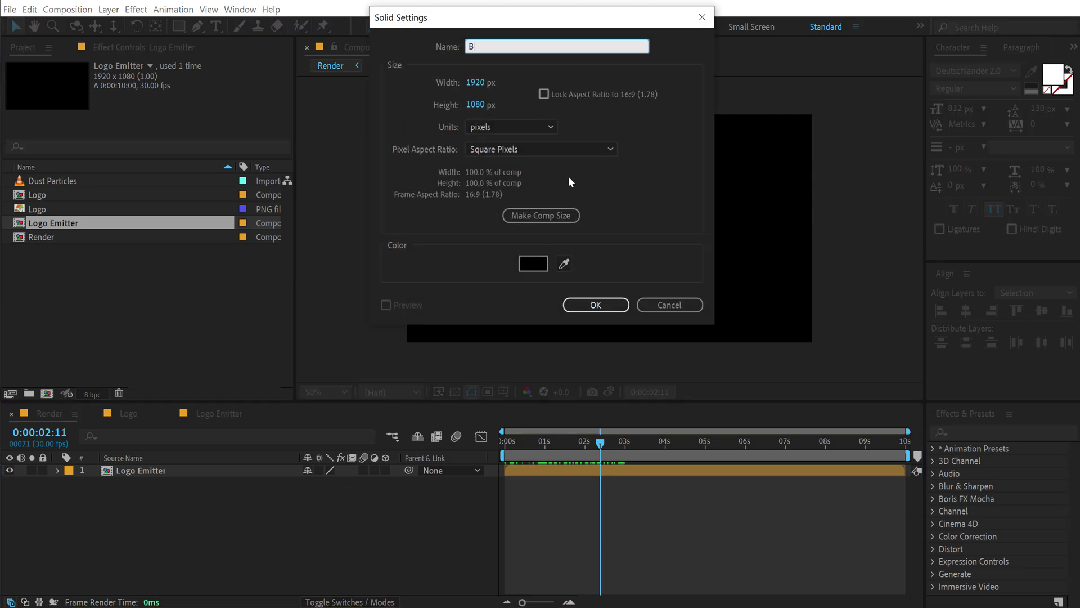
pyautogui.click(588, 305)
pyautogui.moveTo(147, 471); pyautogui.dragTo(145, 515)
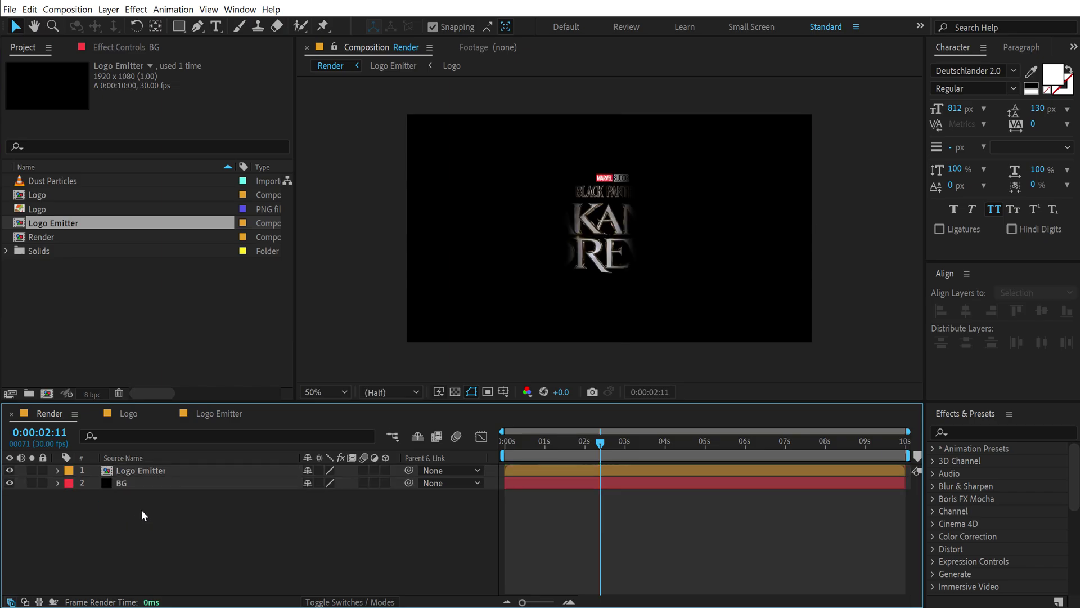
# - Create a solid named Particles as the top layer and apply the Trapcode Particular effect to it
pyautogui.hotkey('ctrl', 'y')
pyautogui.write('Particles')
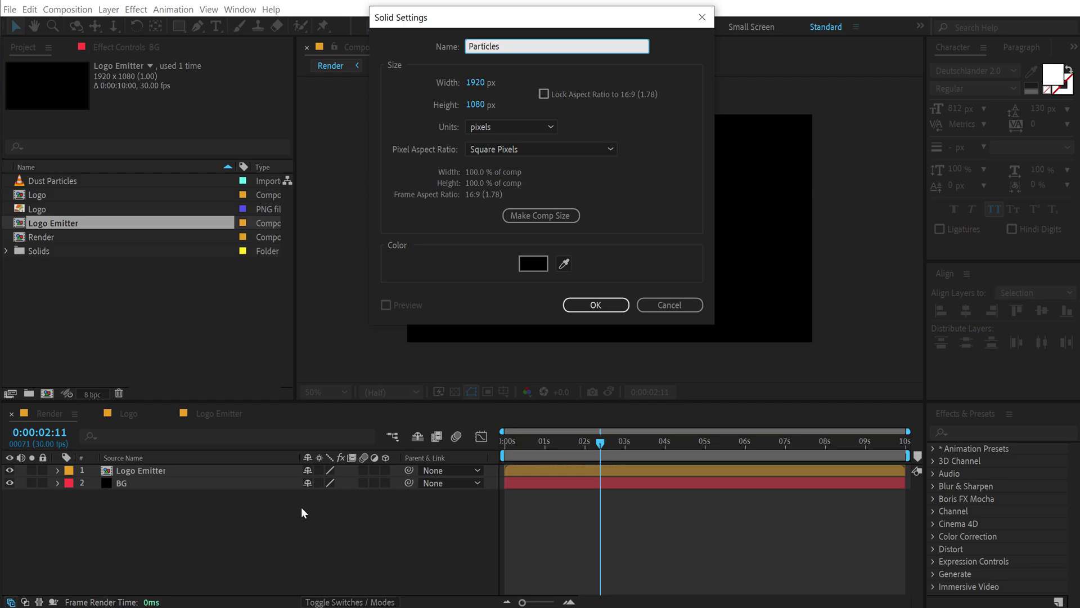
pyautogui.click(596, 305)
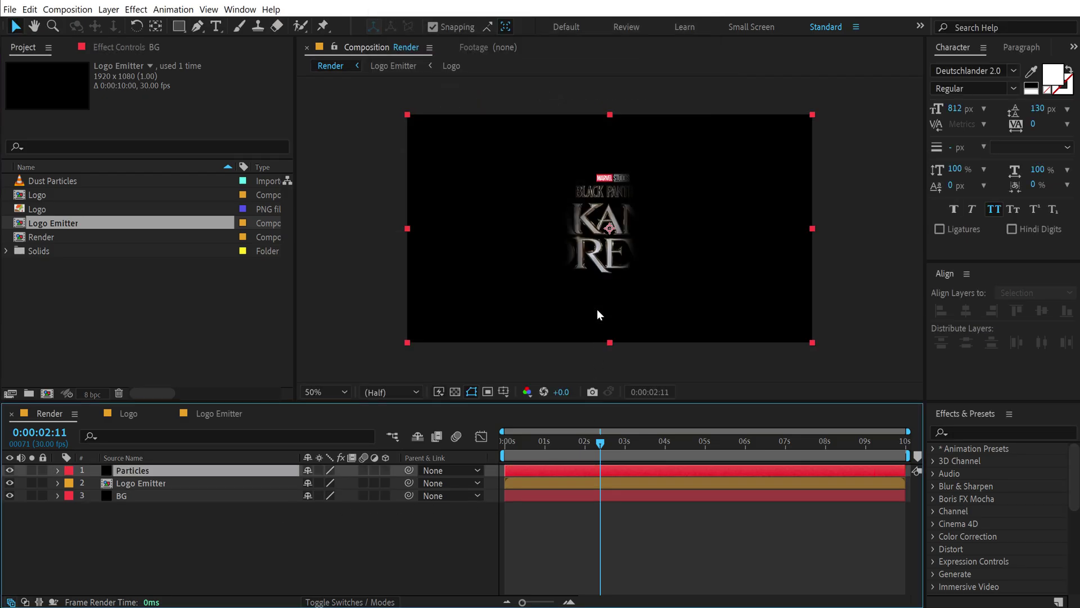
pyautogui.click(974, 431)
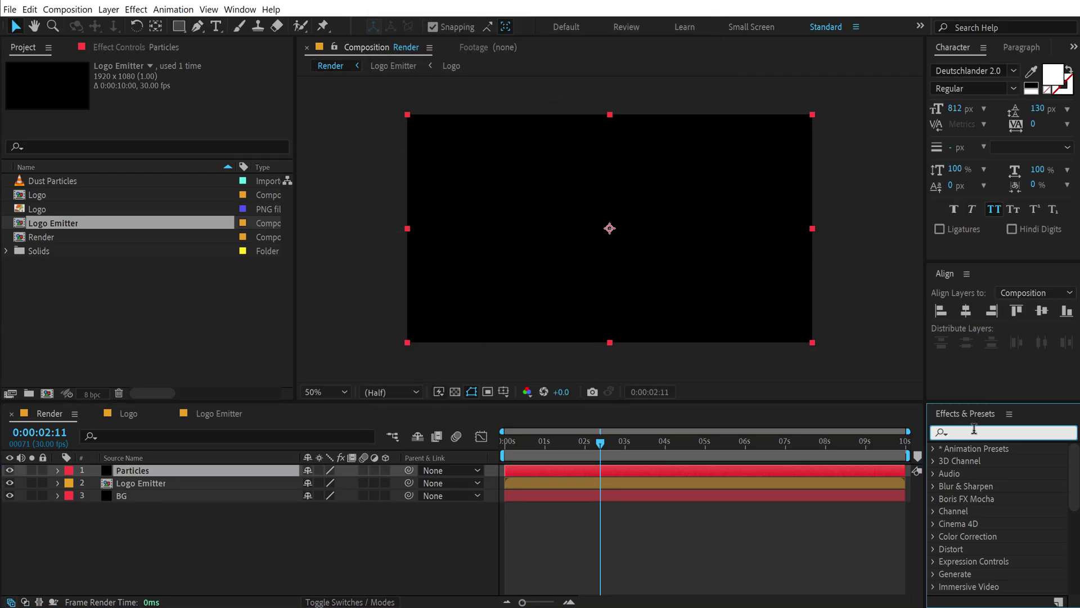
pyautogui.write('parti')
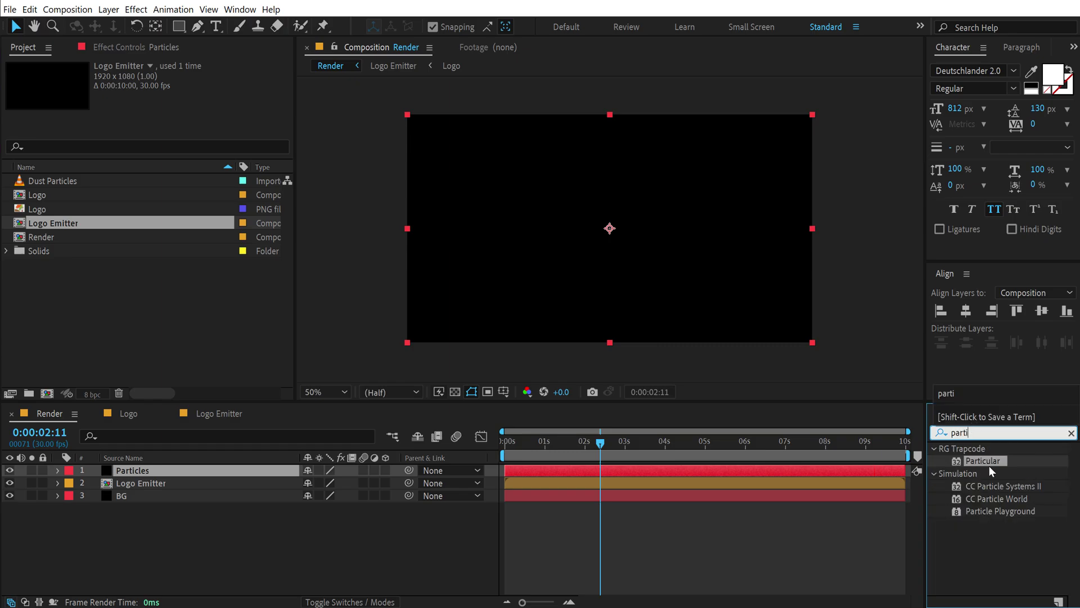
pyautogui.doubleClick(983, 460)
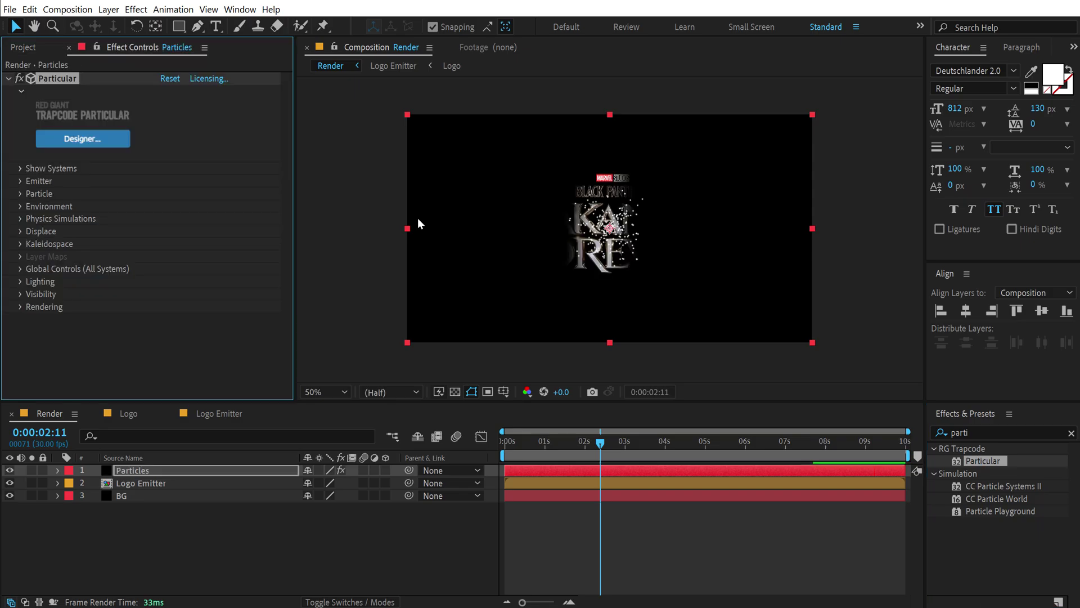
# - Hide the Logo Emitter layer and scrub to about 2 seconds 26 frames to view the particles alone
pyautogui.click(134, 484)
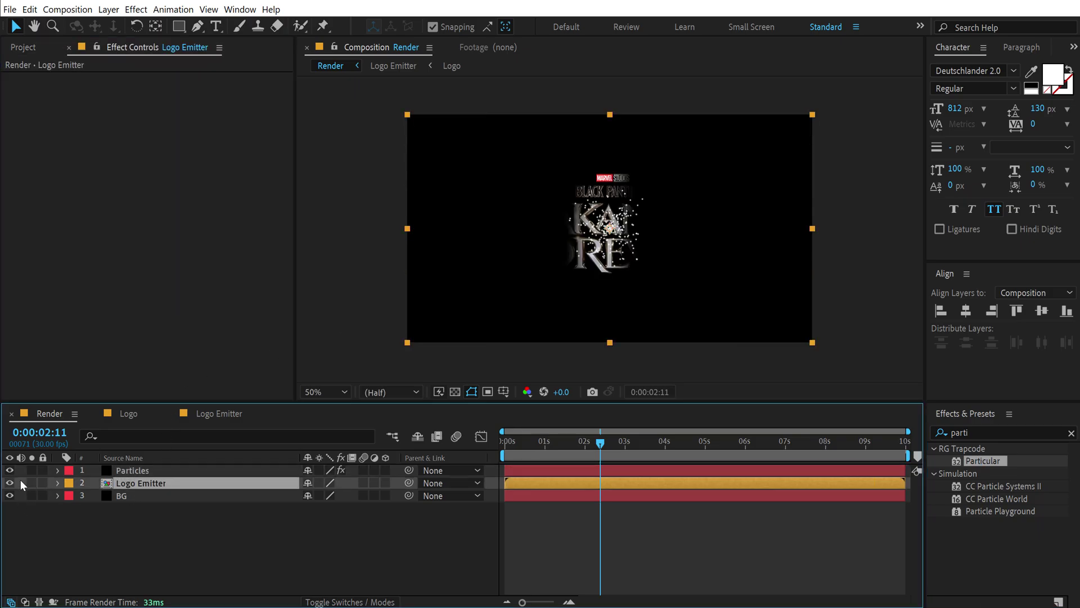
pyautogui.click(11, 482)
pyautogui.click(586, 442)
pyautogui.moveTo(593, 440); pyautogui.dragTo(620, 428)
# - Expand Particular's Emitter settings on the Particles layer and set the Emitter Type to Layer
pyautogui.click(133, 469)
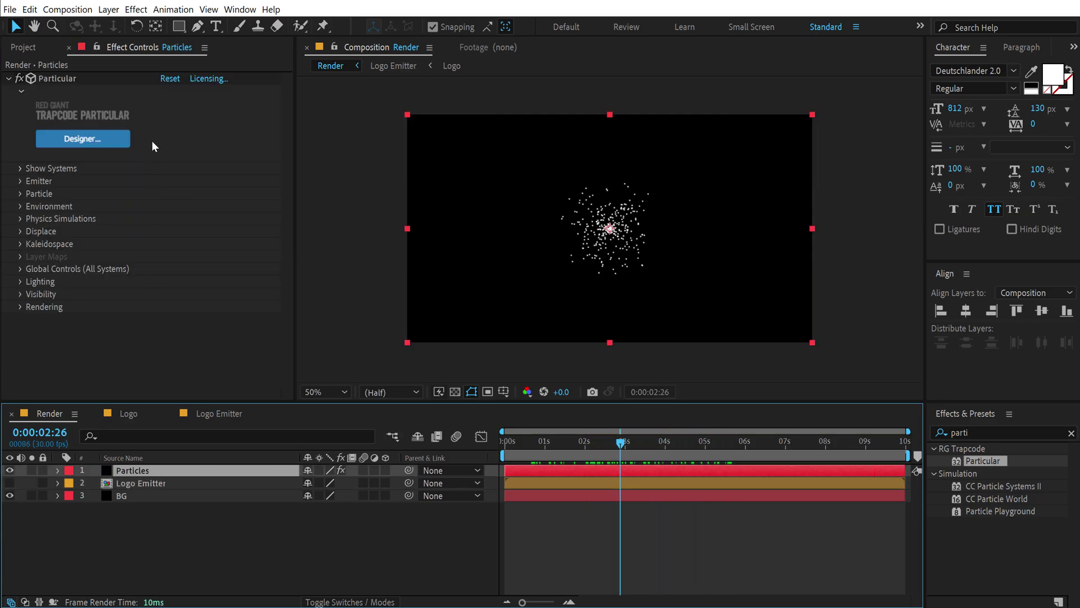
pyautogui.click(20, 181)
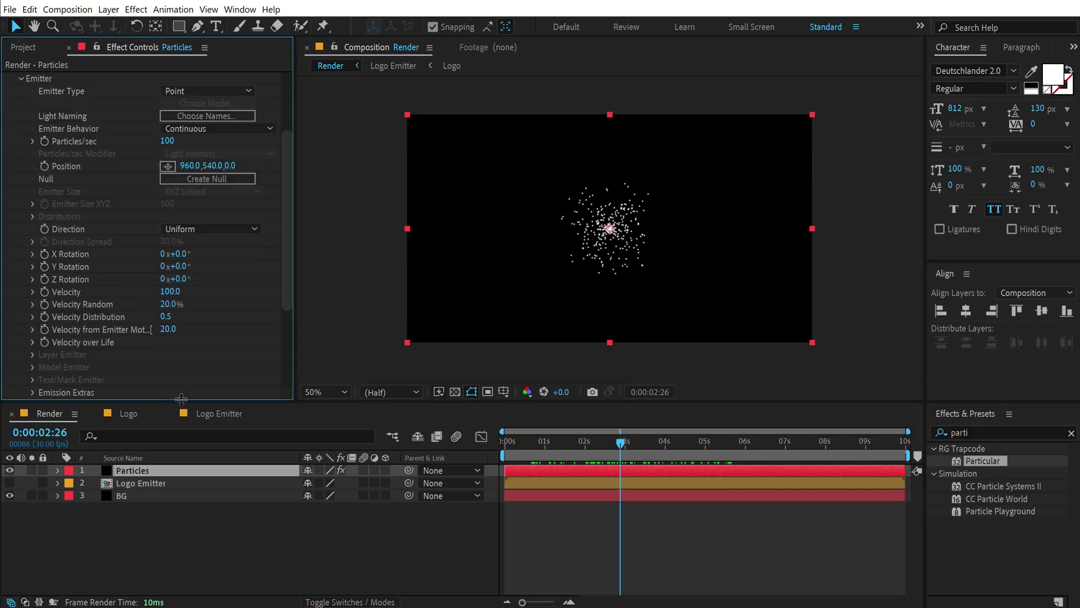
pyautogui.moveTo(181, 399); pyautogui.dragTo(181, 468)
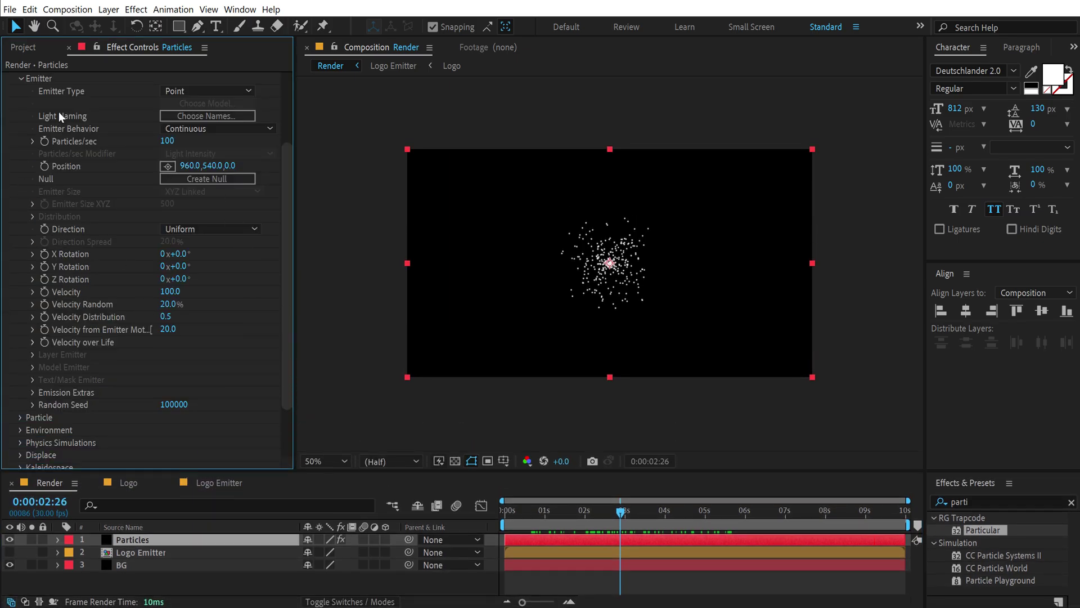
pyautogui.click(192, 93)
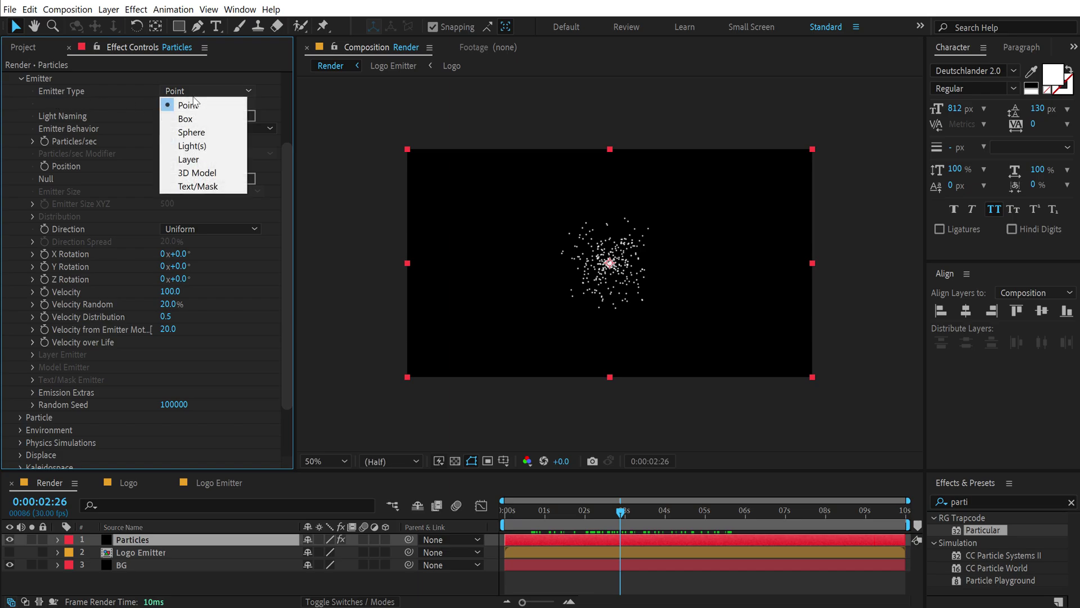
pyautogui.click(190, 159)
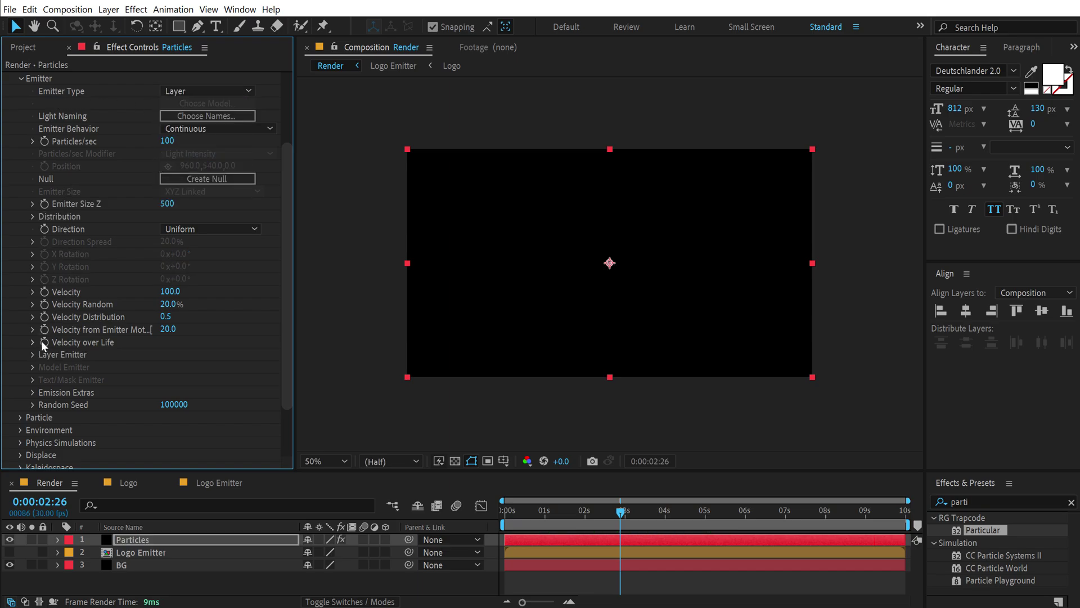
# - Choose the Logo Emitter layer as the source layer in Particular's Layer Emitter settings and dismiss the alert
pyautogui.click(32, 355)
pyautogui.click(199, 368)
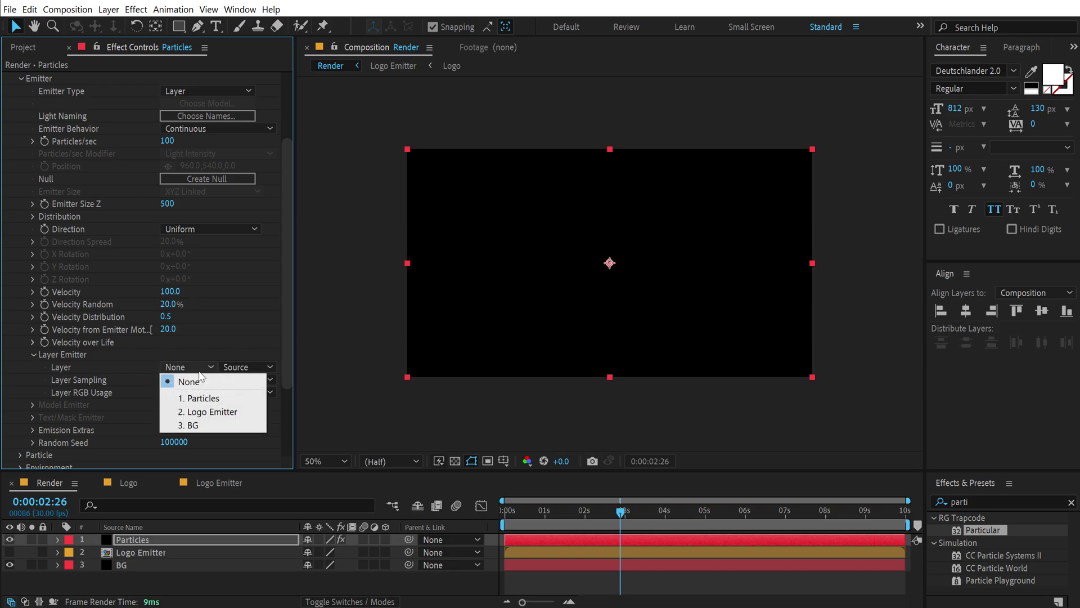
pyautogui.click(205, 413)
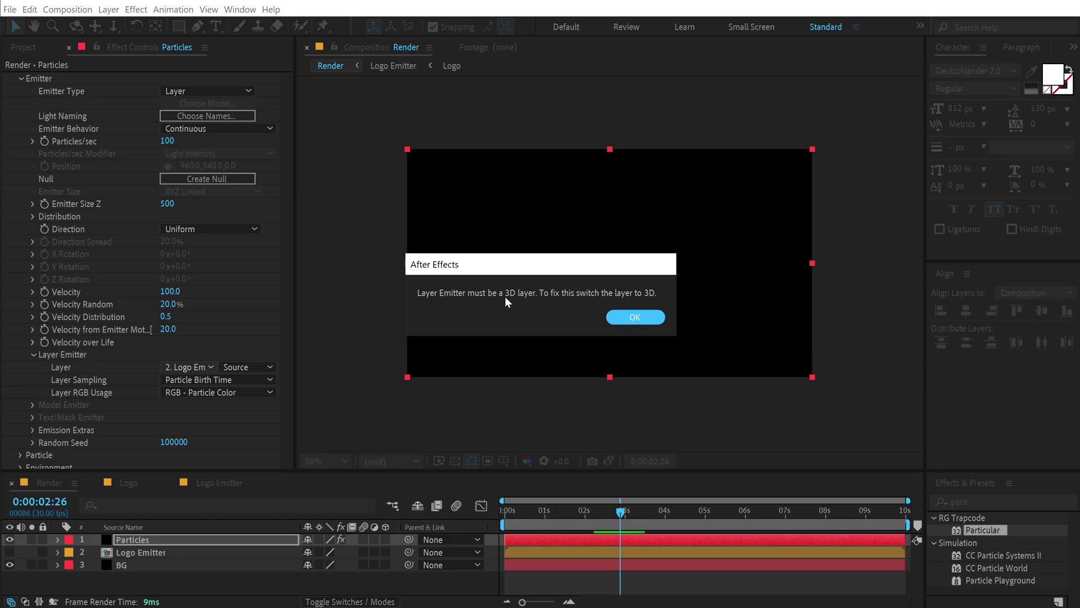
pyautogui.click(634, 318)
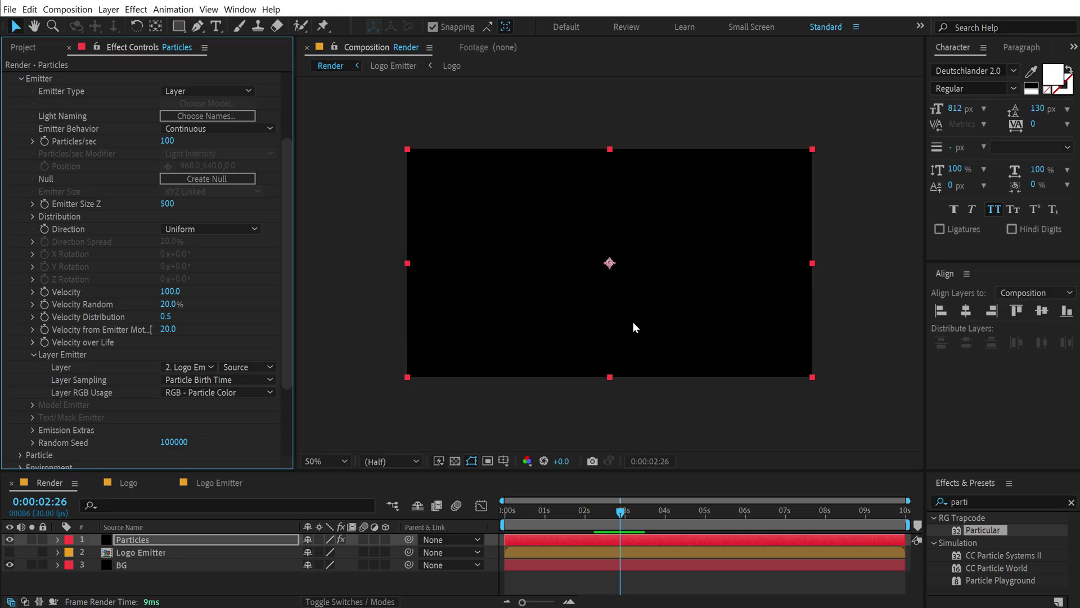
# - Make the Logo Emitter layer 3D and reselect it as the emitter layer in Particular on the Particles layer
pyautogui.click(139, 553)
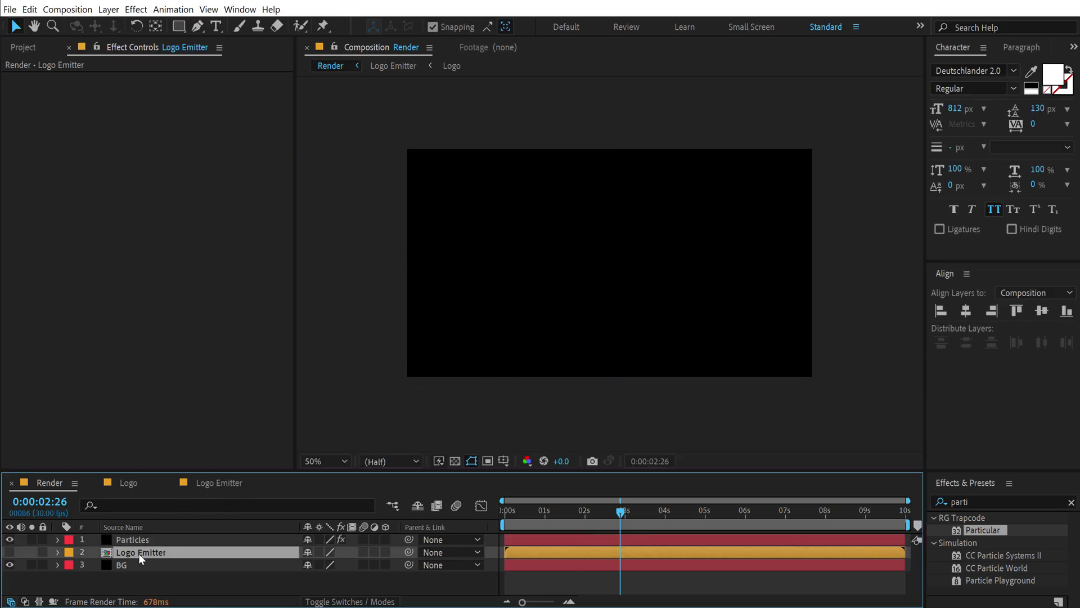
pyautogui.click(385, 552)
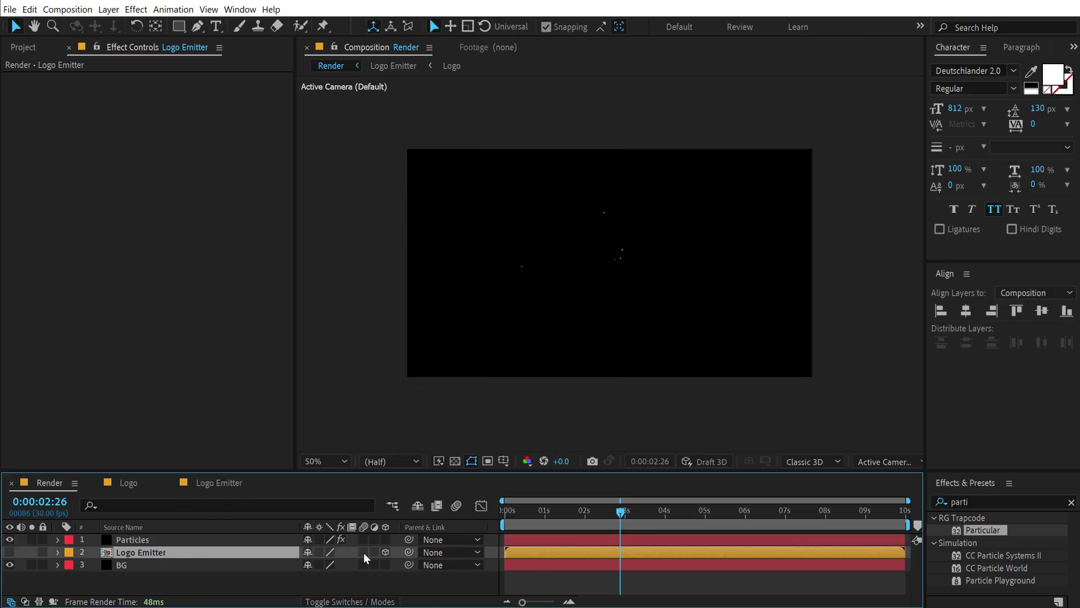
pyautogui.click(149, 540)
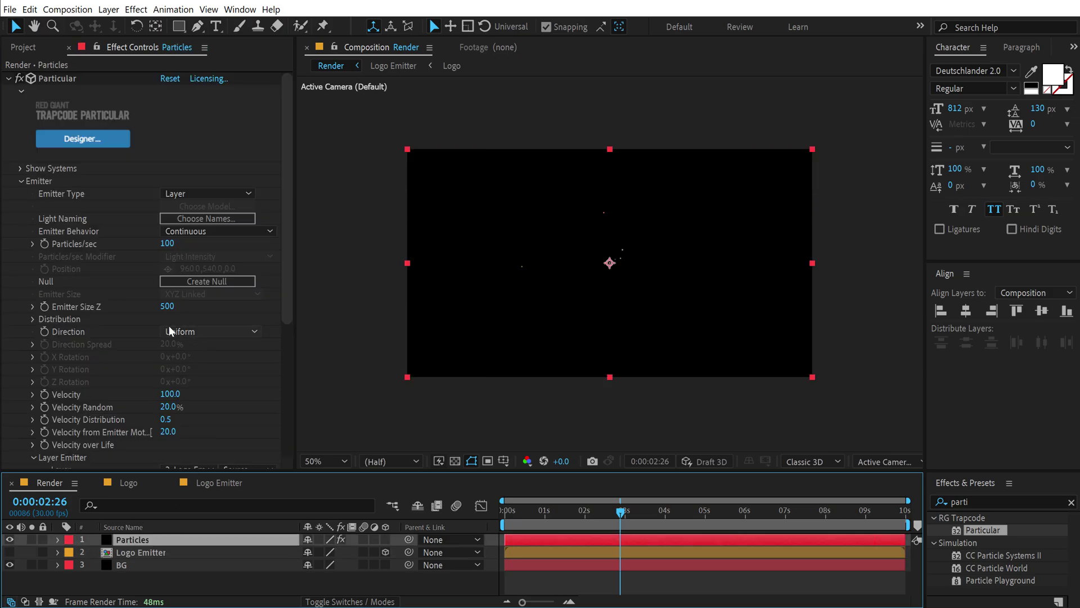
pyautogui.scroll(-3, 152, 315)
pyautogui.click(184, 361)
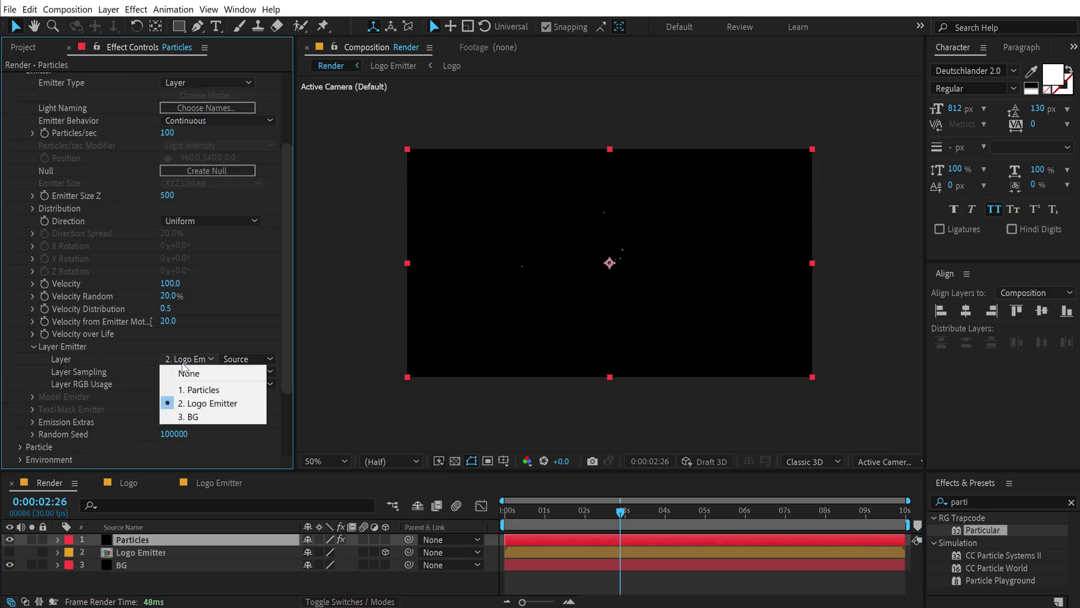
pyautogui.click(203, 409)
# - Scrub to about 3 seconds 23 frames and set the emitter's Particles/sec to 200000
pyautogui.moveTo(559, 512); pyautogui.dragTo(658, 521)
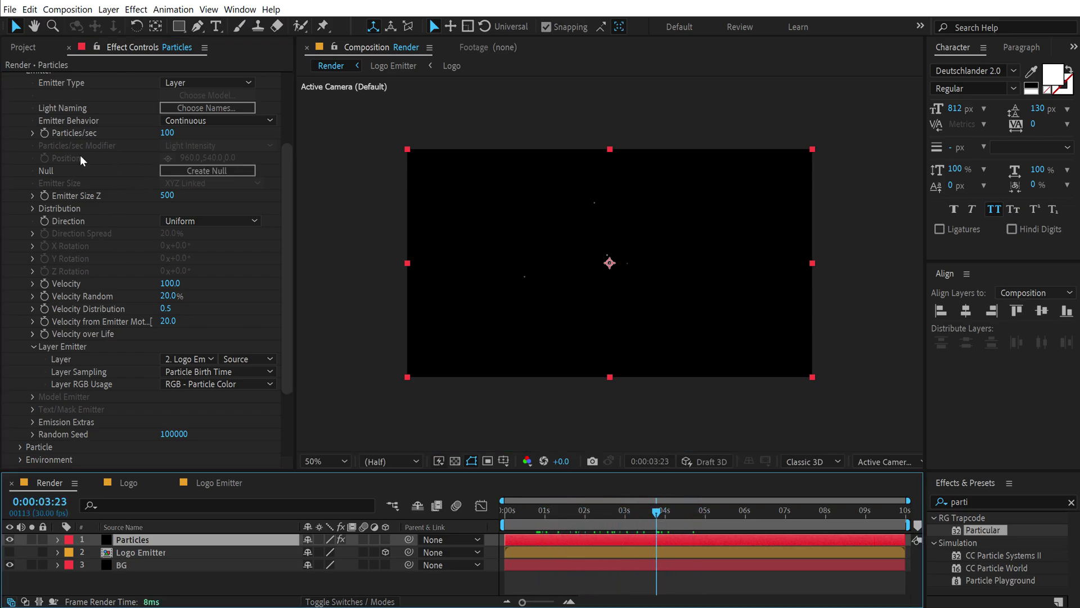
pyautogui.click(167, 133)
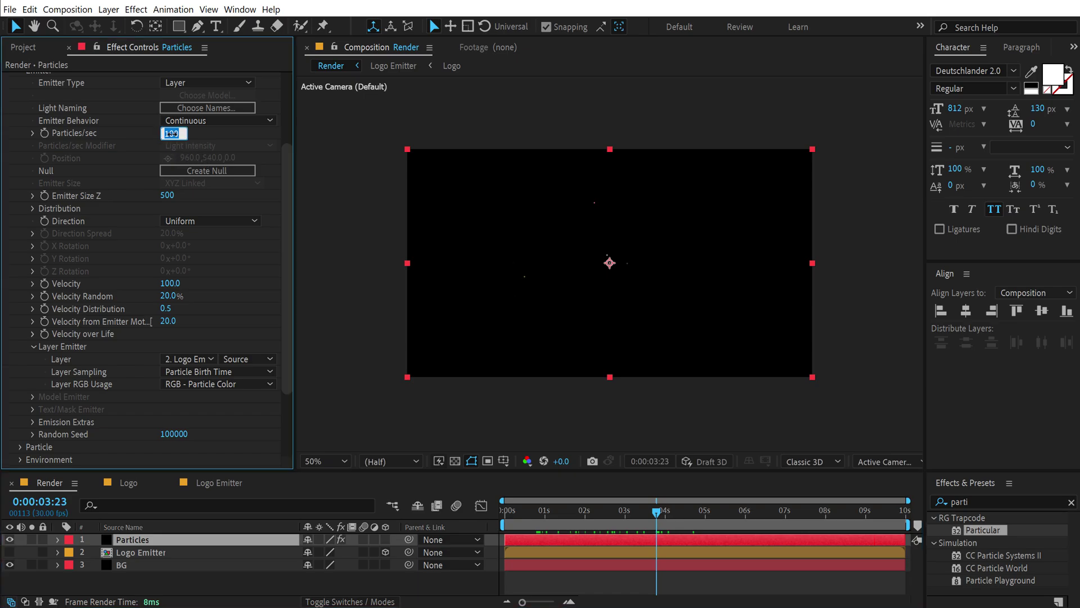
pyautogui.write('200000')
pyautogui.press('Return')
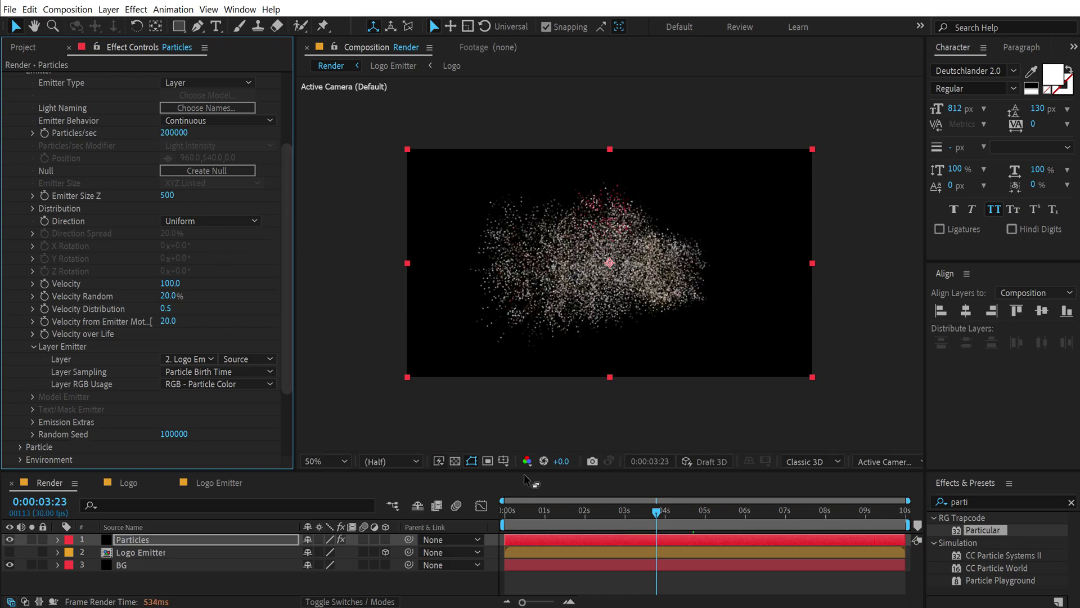
# - Scrub to about 2 seconds 28 frames and set Emitter Size Z to 50
pyautogui.click(542, 512)
pyautogui.moveTo(542, 513); pyautogui.dragTo(623, 487)
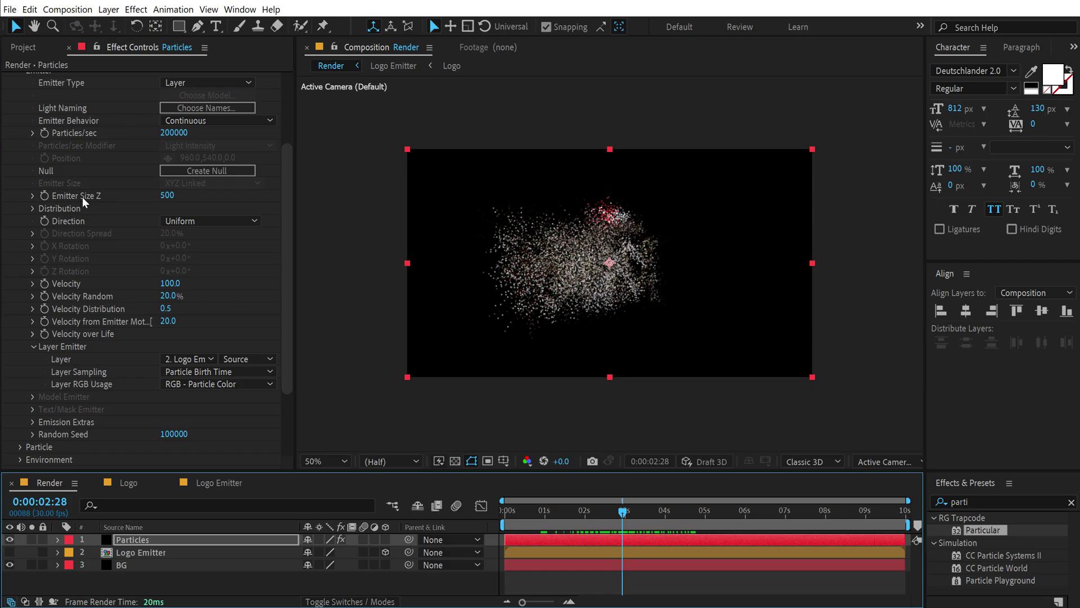
pyautogui.click(167, 197)
pyautogui.write('50')
pyautogui.click(224, 201)
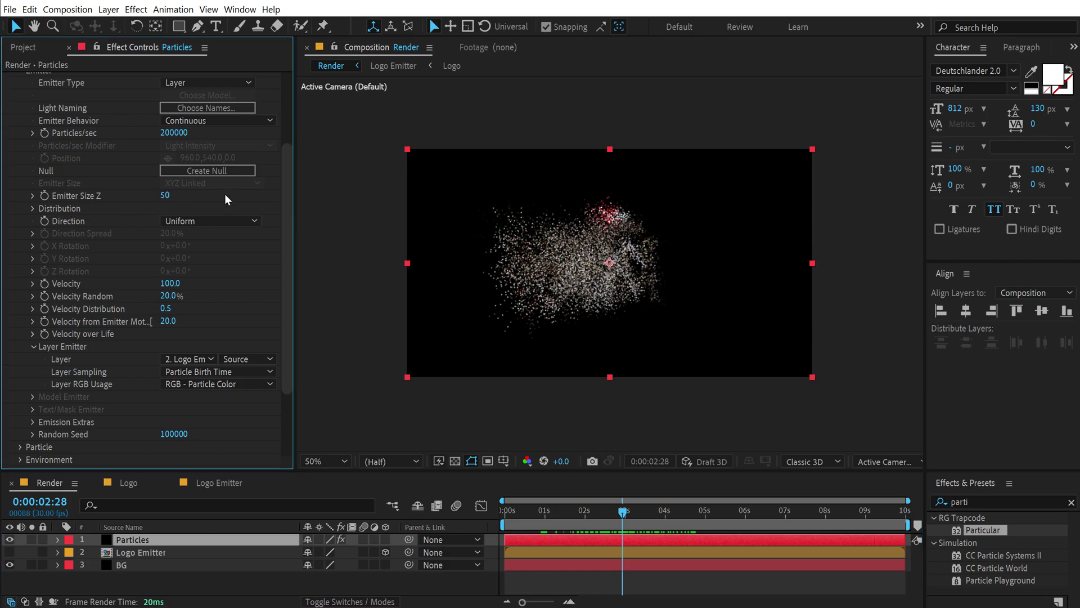
# - Set the emitter's Velocity Random to 100% and collapse the Emitter settings
pyautogui.click(169, 297)
pyautogui.write('100')
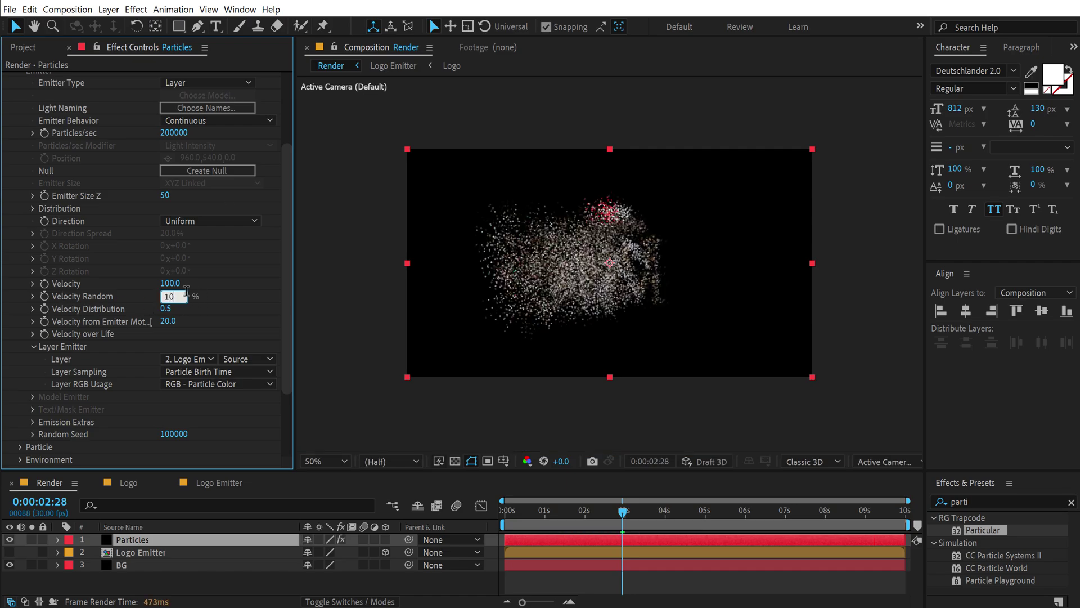
pyautogui.press('Return')
pyautogui.scroll(3, 216, 287)
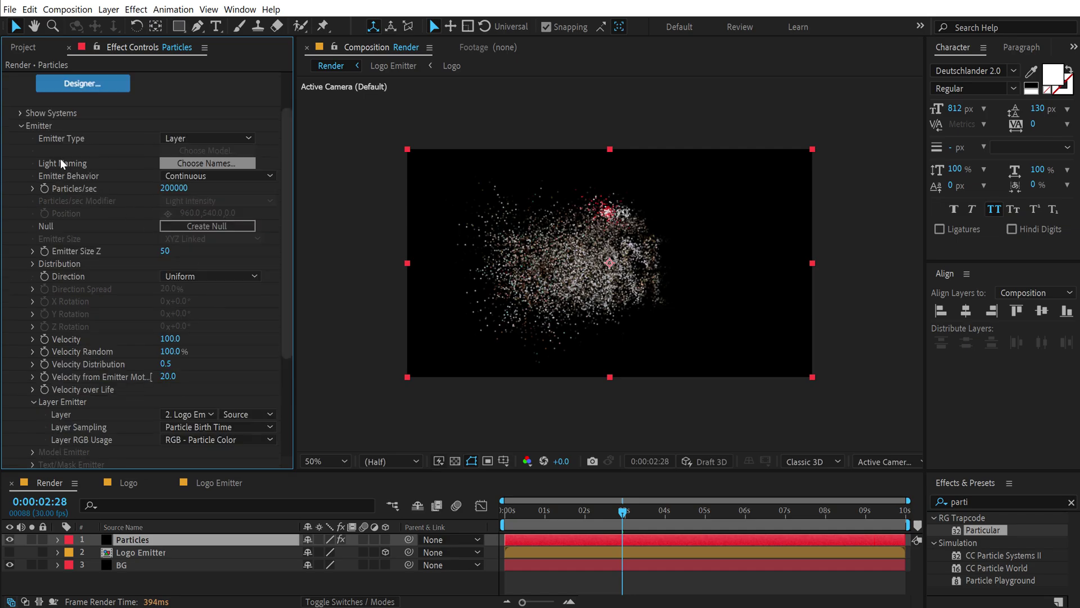
pyautogui.click(21, 126)
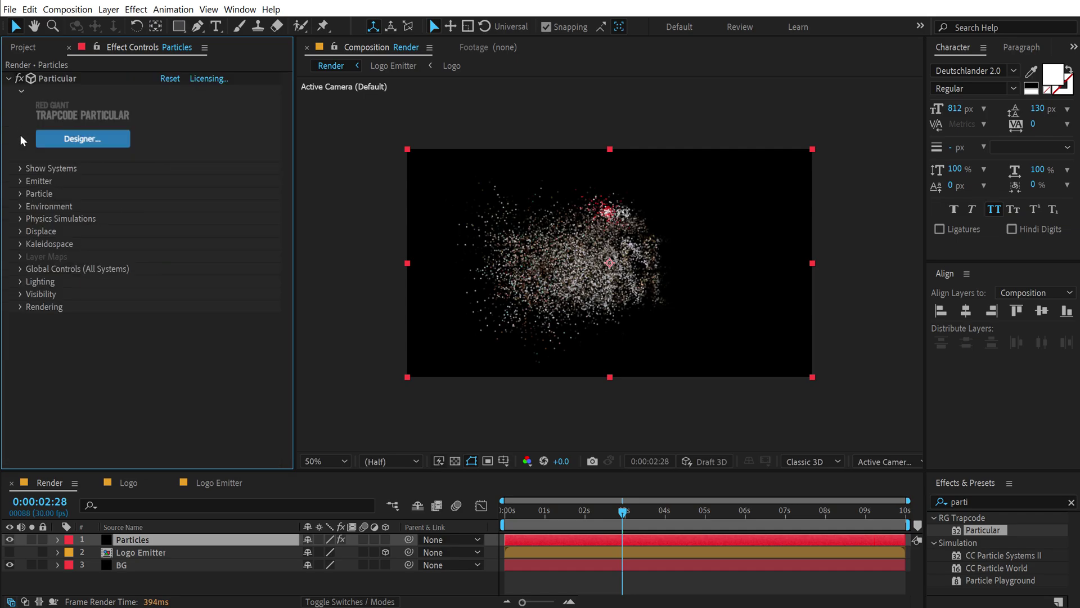
# - In the Particle settings, set Life to 1.5 seconds and Life Random to 100%
pyautogui.click(17, 194)
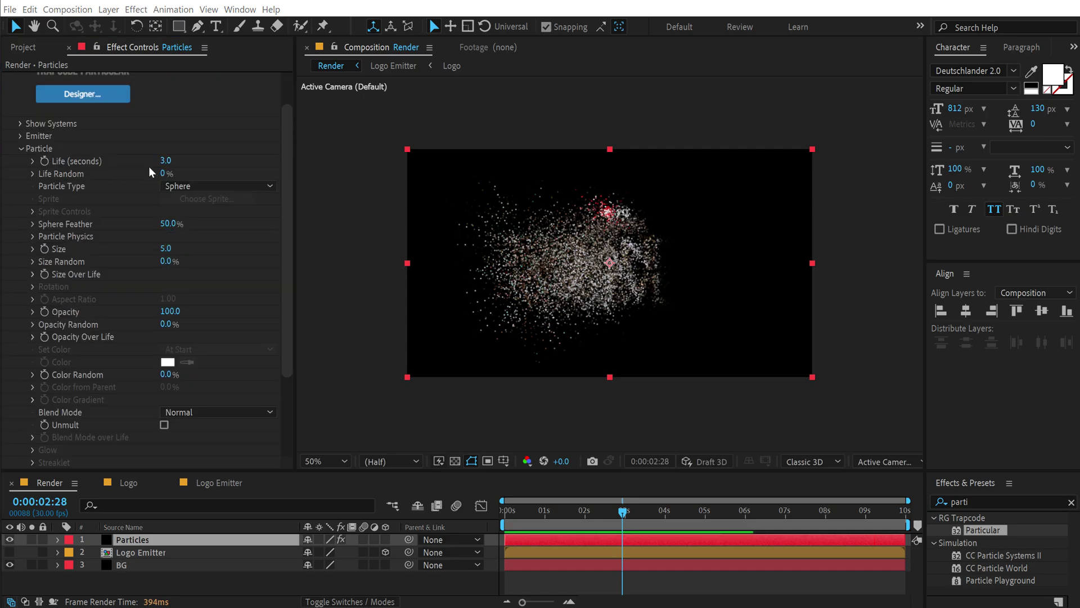
pyautogui.click(166, 161)
pyautogui.write('1.5')
pyautogui.press('Return')
pyautogui.click(163, 174)
pyautogui.write('100')
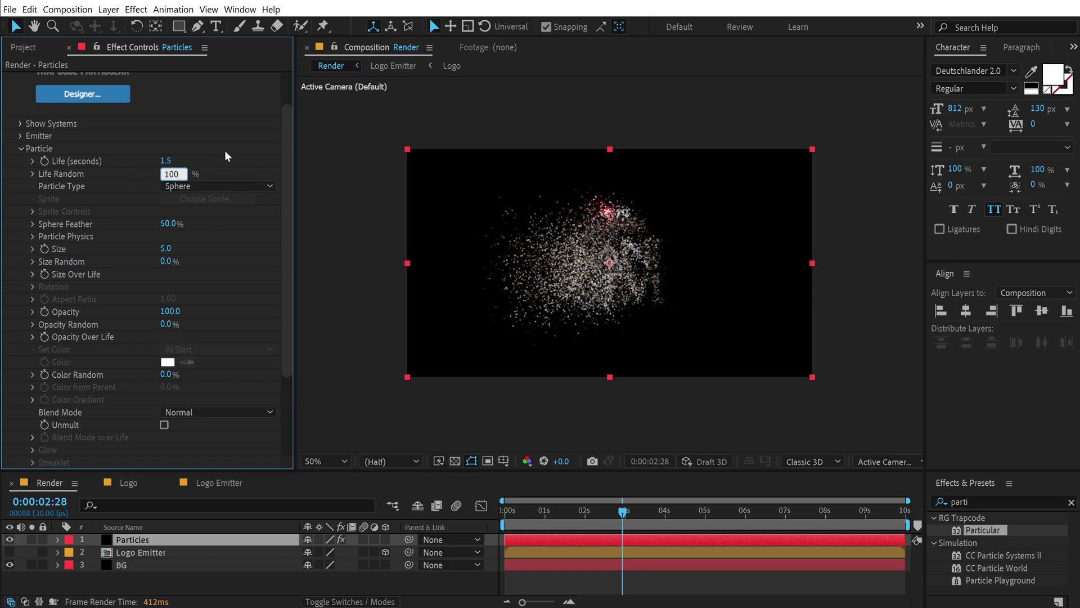
pyautogui.press('Return')
# - Set the particles' Sphere Feather to 25% and Size to 8
pyautogui.click(167, 224)
pyautogui.write('25')
pyautogui.press('Return')
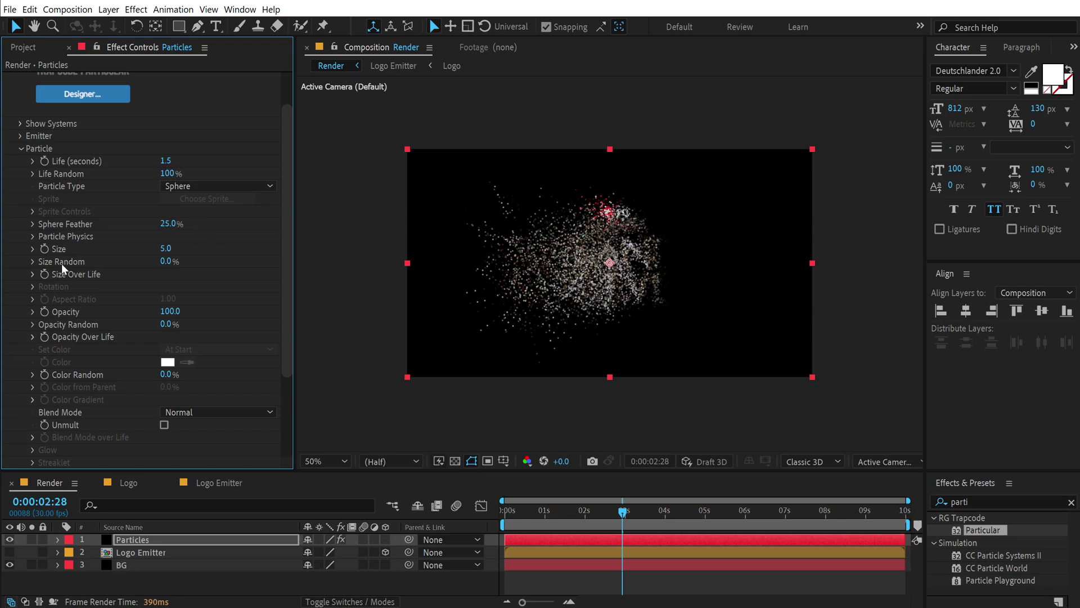
pyautogui.click(164, 249)
pyautogui.write('8')
pyautogui.press('Return')
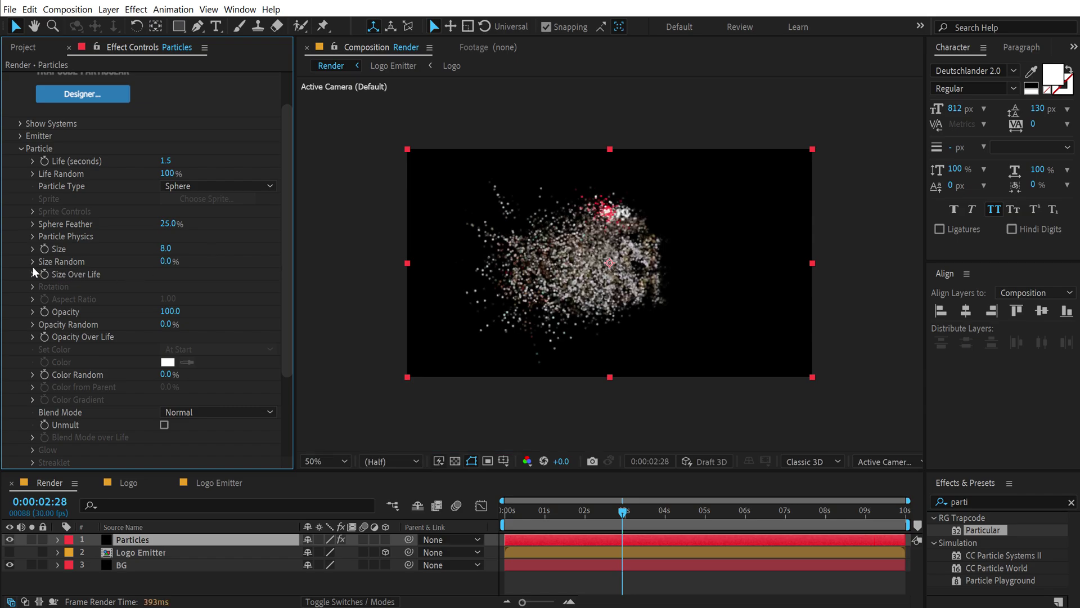
# - Set the particles' Size Random to 100% and Opacity Random to 10%
pyautogui.click(170, 262)
pyautogui.press('Return')
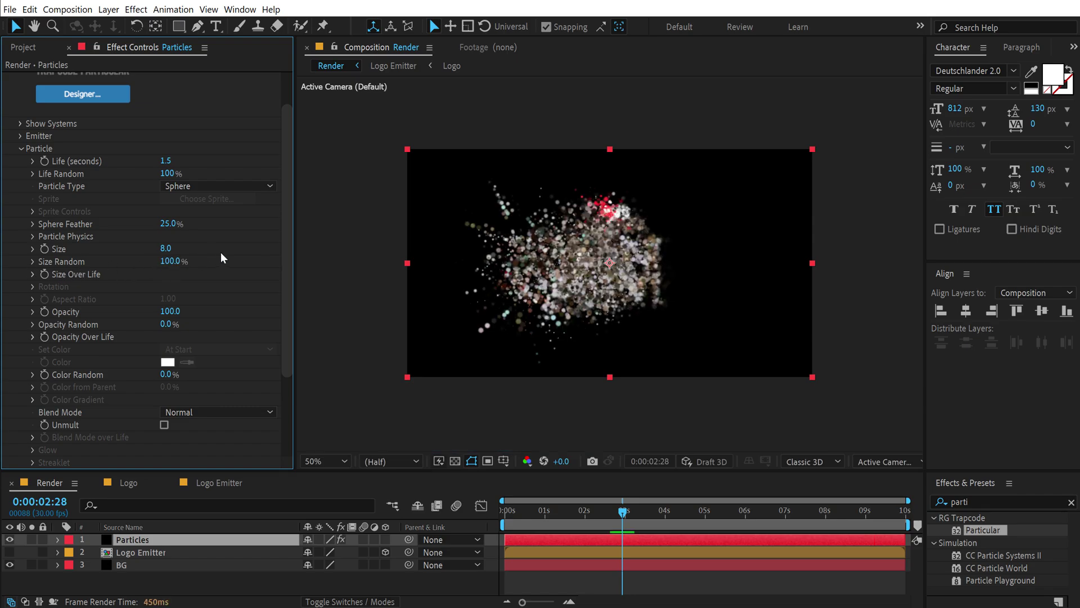
pyautogui.click(164, 327)
pyautogui.press('Return')
# - Apply the linear descending ramp preset to the particles' Opacity Over Life curve
pyautogui.click(32, 337)
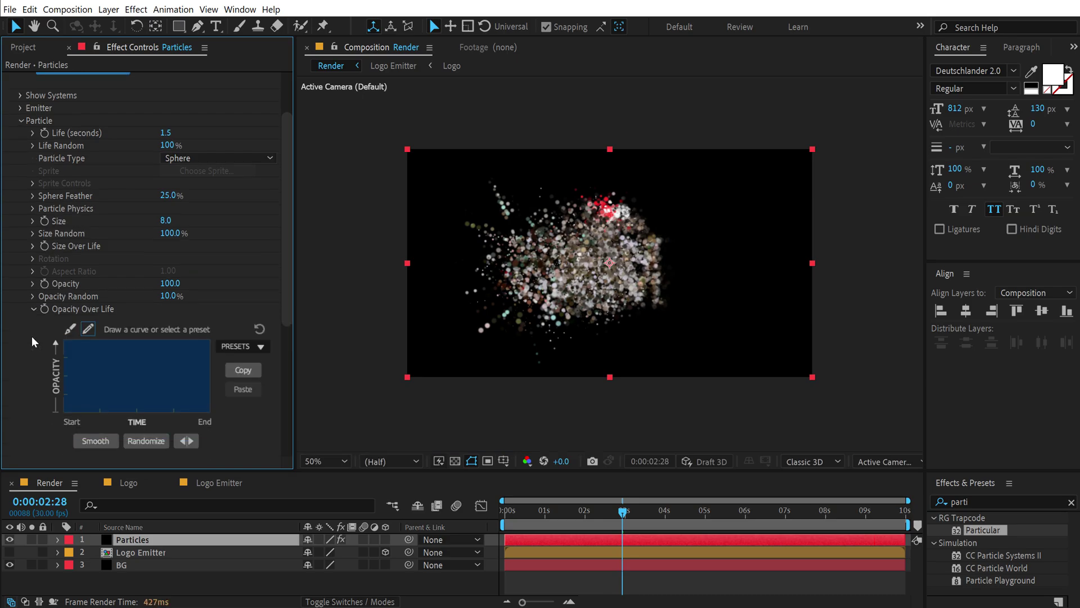
pyautogui.click(256, 345)
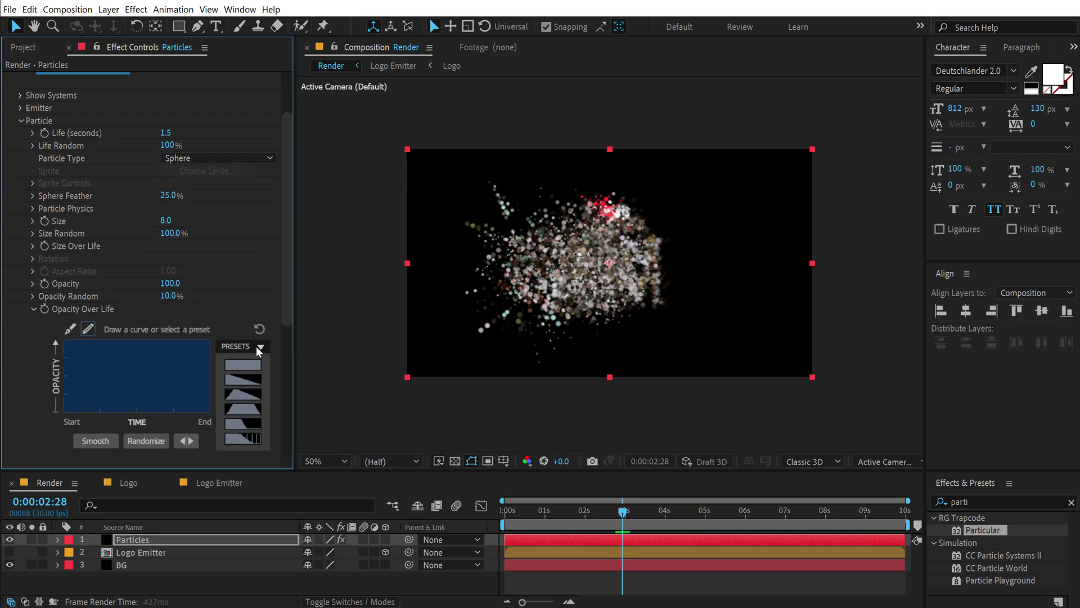
pyautogui.click(241, 381)
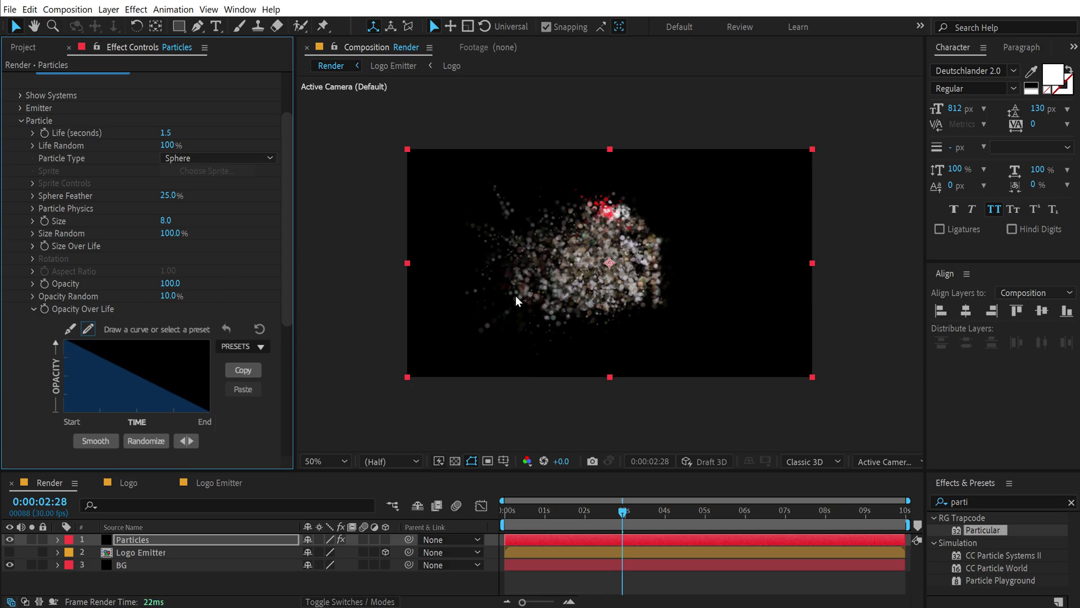
# - Reduce the particle Size to 6 and collapse the Opacity Over Life curve
pyautogui.click(164, 222)
pyautogui.write('6')
pyautogui.press('Return')
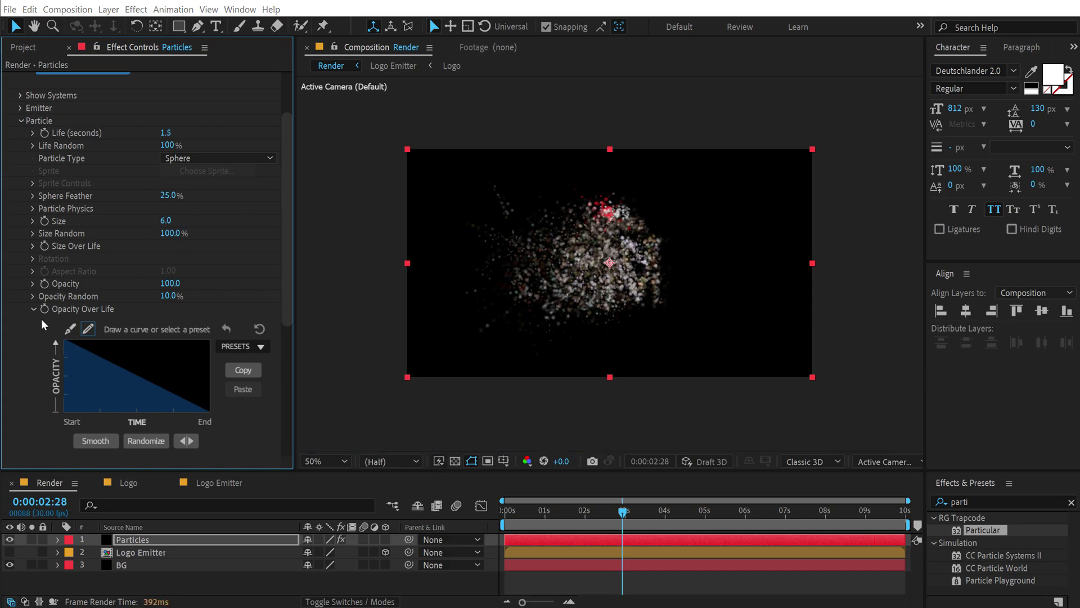
pyautogui.click(34, 309)
# - Apply the linear descending ramp preset to Size Over Life and scrub to about 4 seconds 4 frames
pyautogui.click(33, 246)
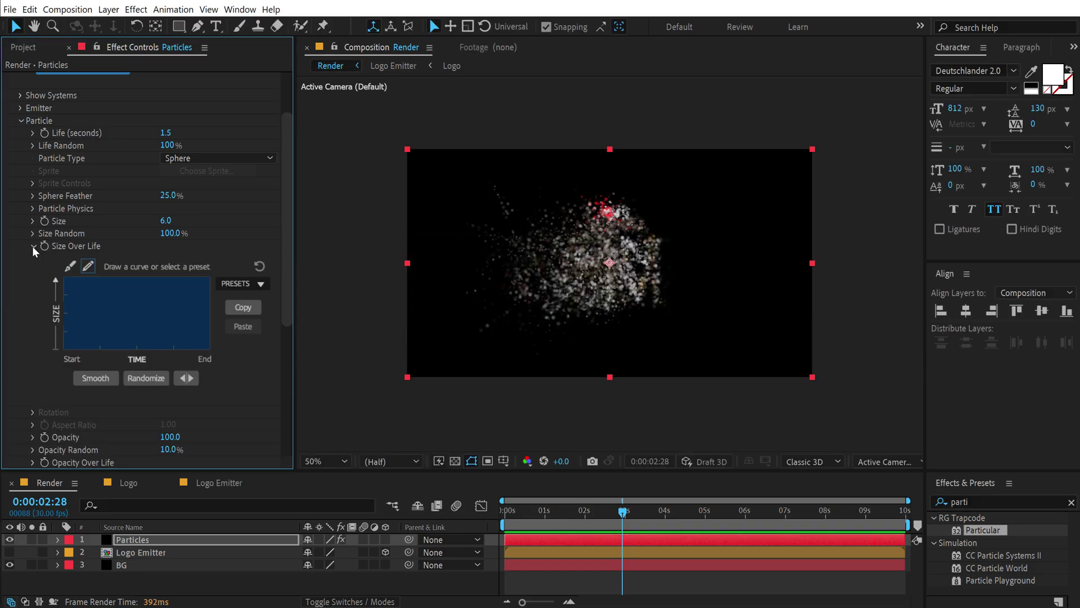
pyautogui.click(255, 285)
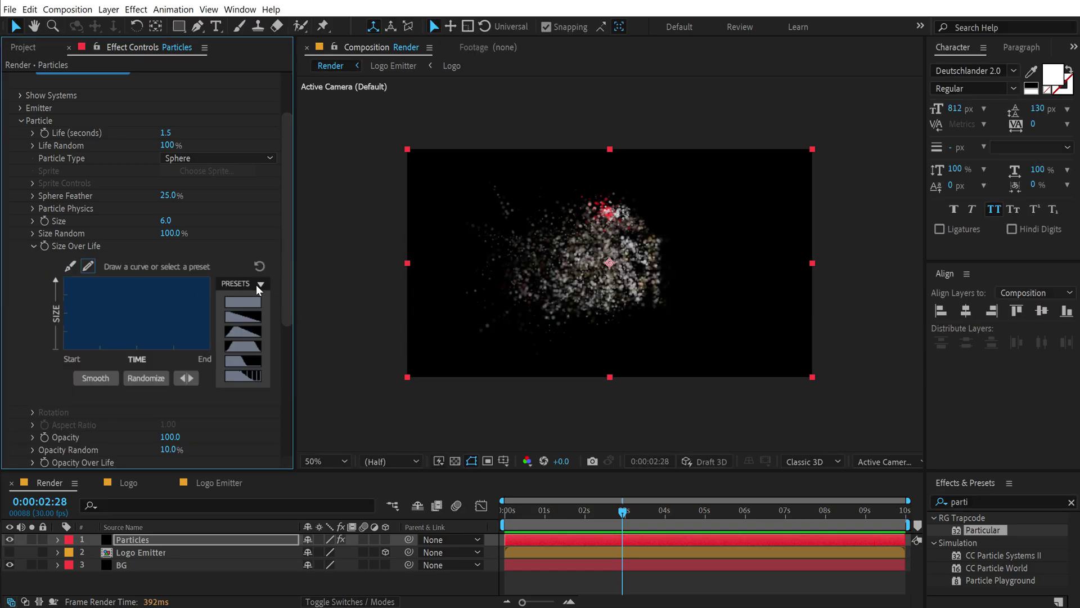
pyautogui.click(244, 317)
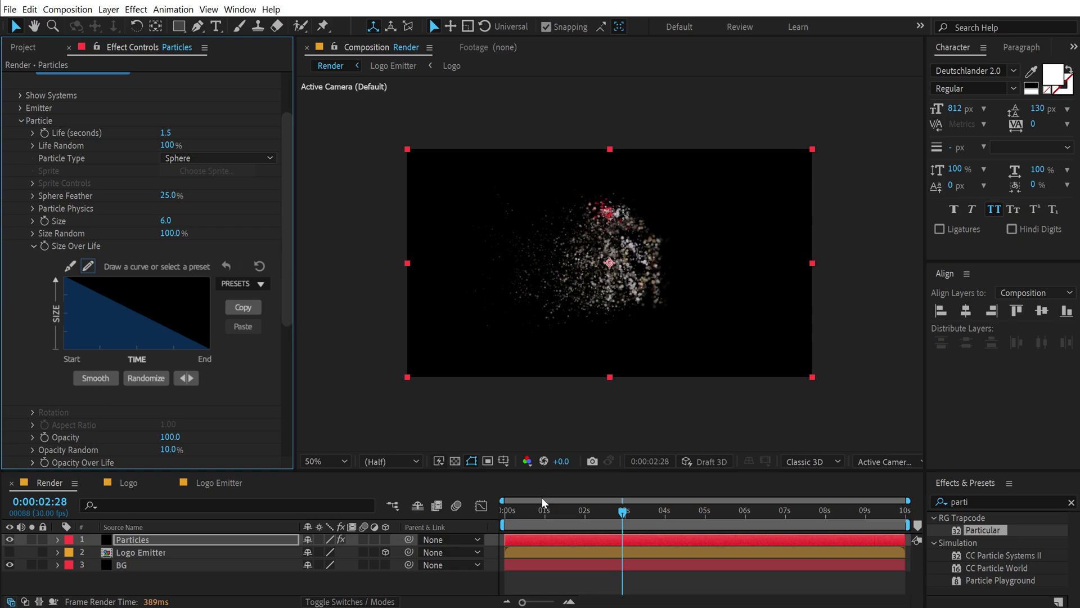
pyautogui.moveTo(523, 510); pyautogui.dragTo(670, 513)
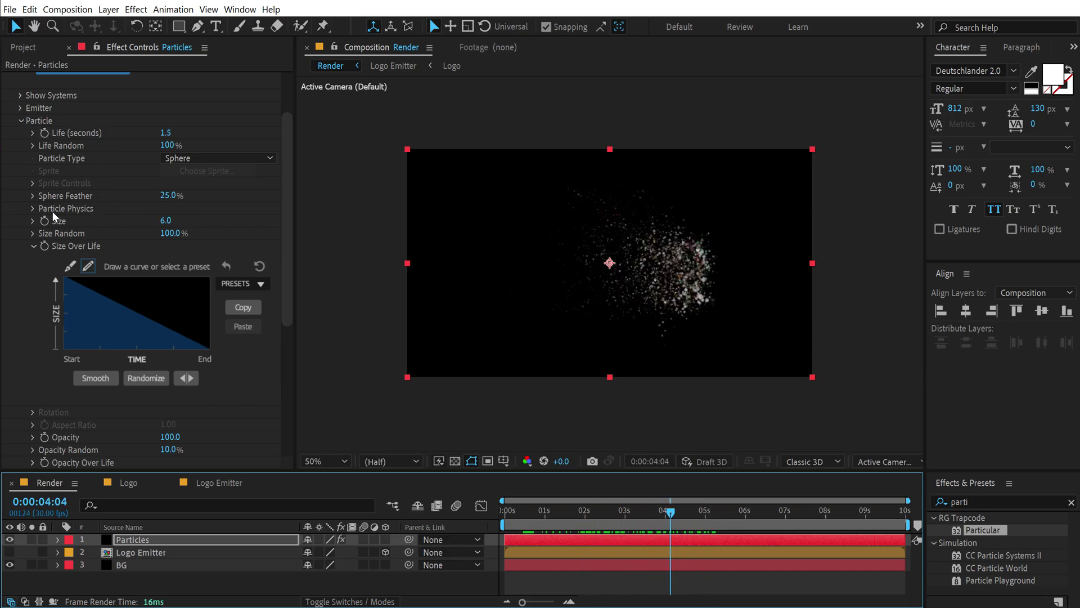
# - Collapse the Particle settings and set the Environment Gravity to -50
pyautogui.scroll(3, 53, 211)
pyautogui.click(20, 193)
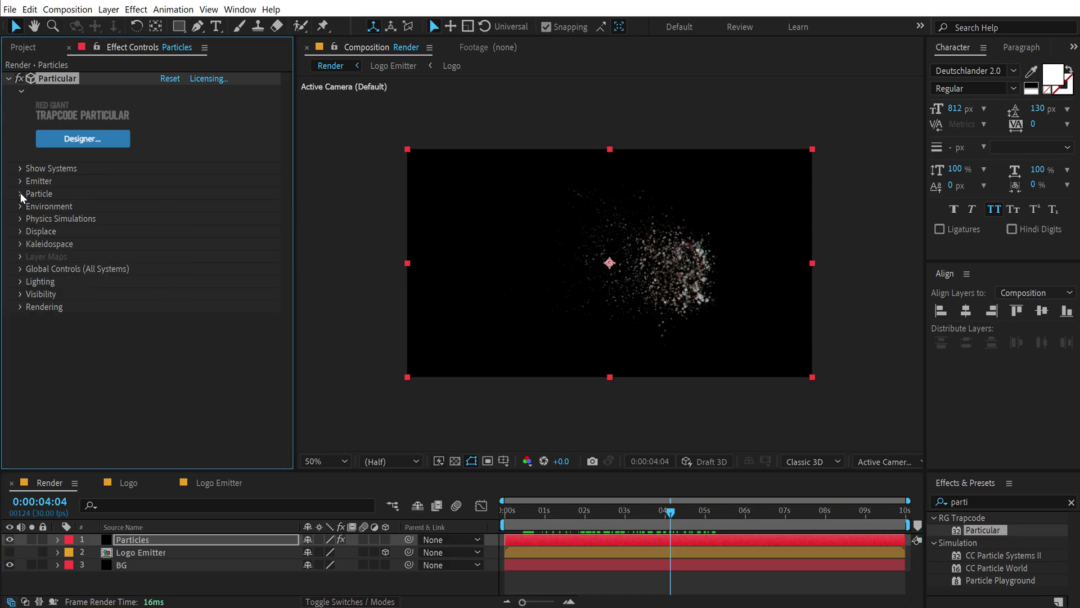
pyautogui.click(20, 207)
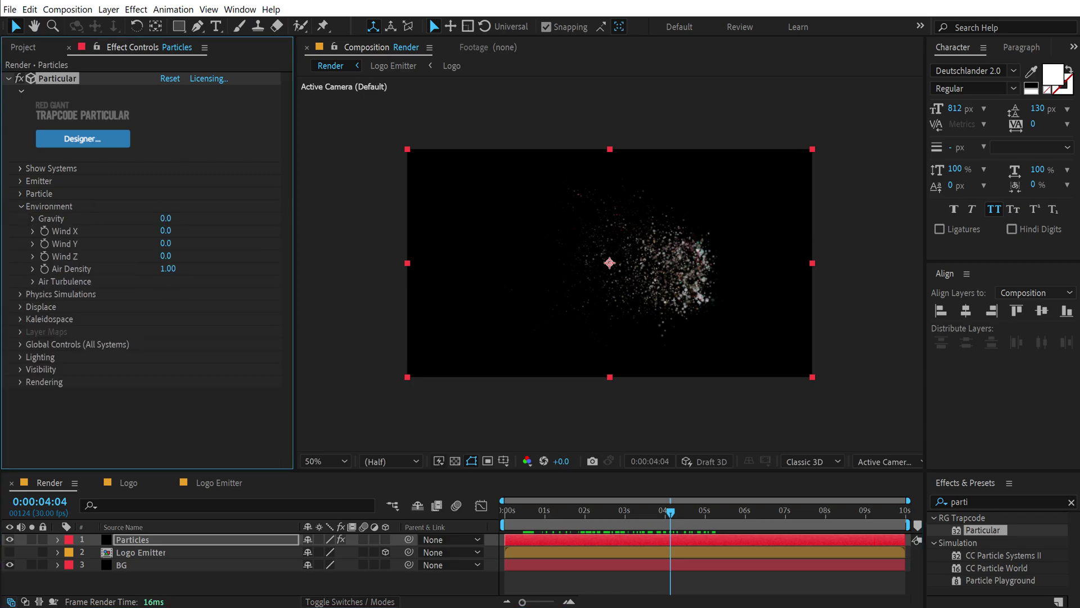
pyautogui.click(165, 218)
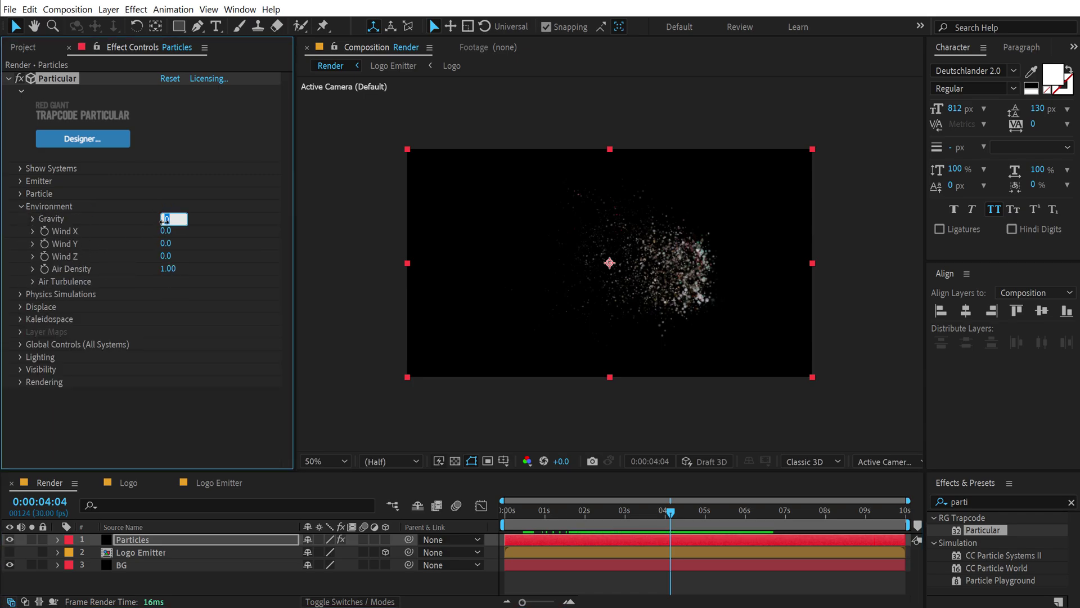
pyautogui.press('Return')
# - Set Wind X to 100 and Wind Y to -50, and scrub to 2 seconds 26 frames to preview the drift
pyautogui.click(166, 231)
pyautogui.write('100')
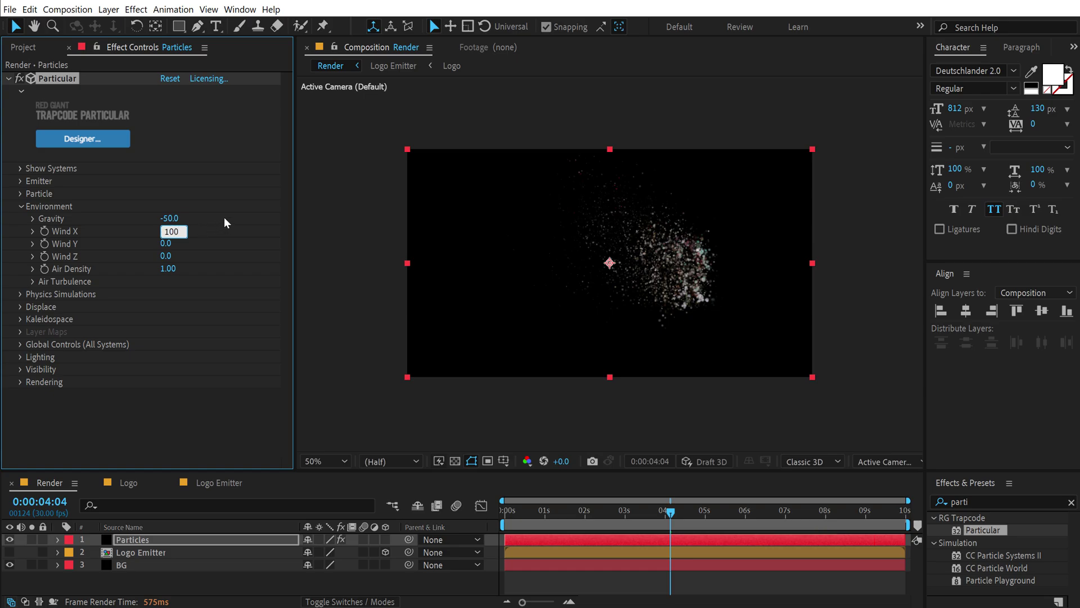
pyautogui.press('Return')
pyautogui.click(166, 243)
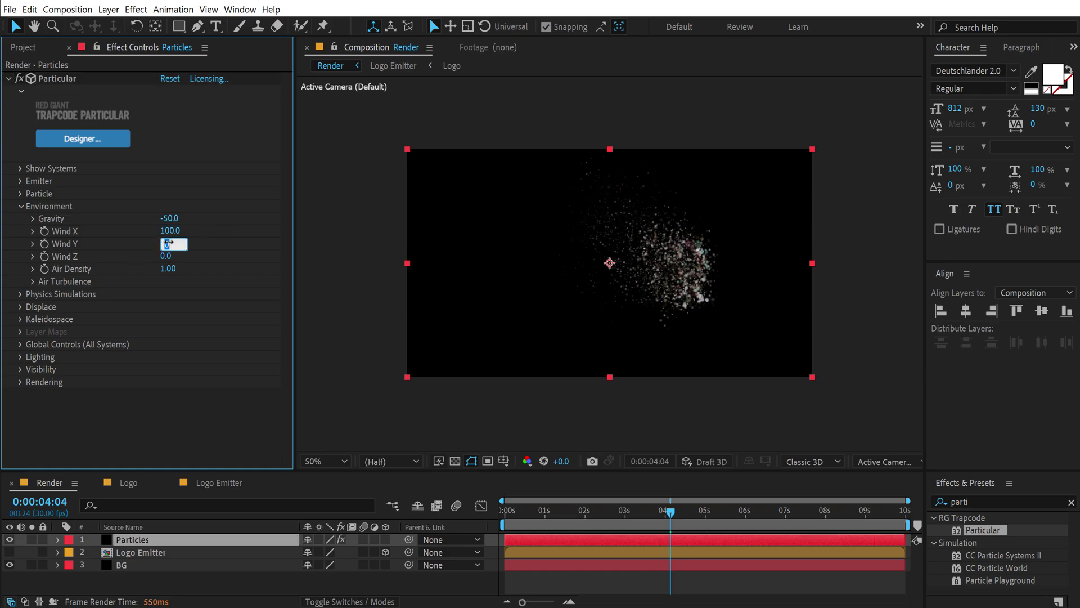
pyautogui.press('Return')
pyautogui.moveTo(537, 511); pyautogui.dragTo(620, 511)
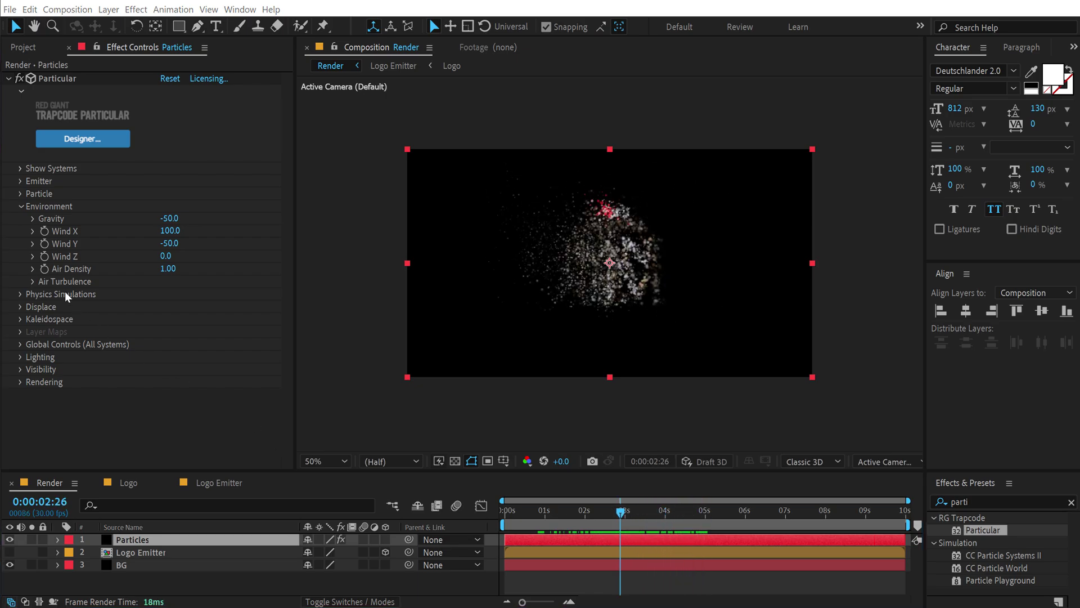
# - Set Air Turbulence Affect Position to 100 and scrub to 3 seconds 4 frames to check the motion
pyautogui.click(31, 282)
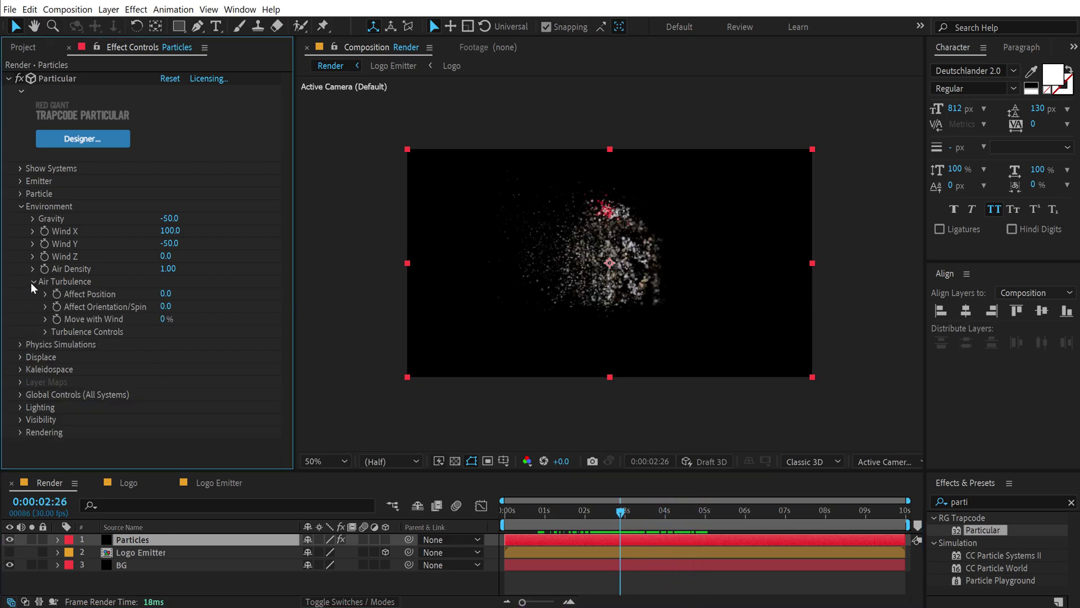
pyautogui.click(168, 294)
pyautogui.write('100')
pyautogui.press('Return')
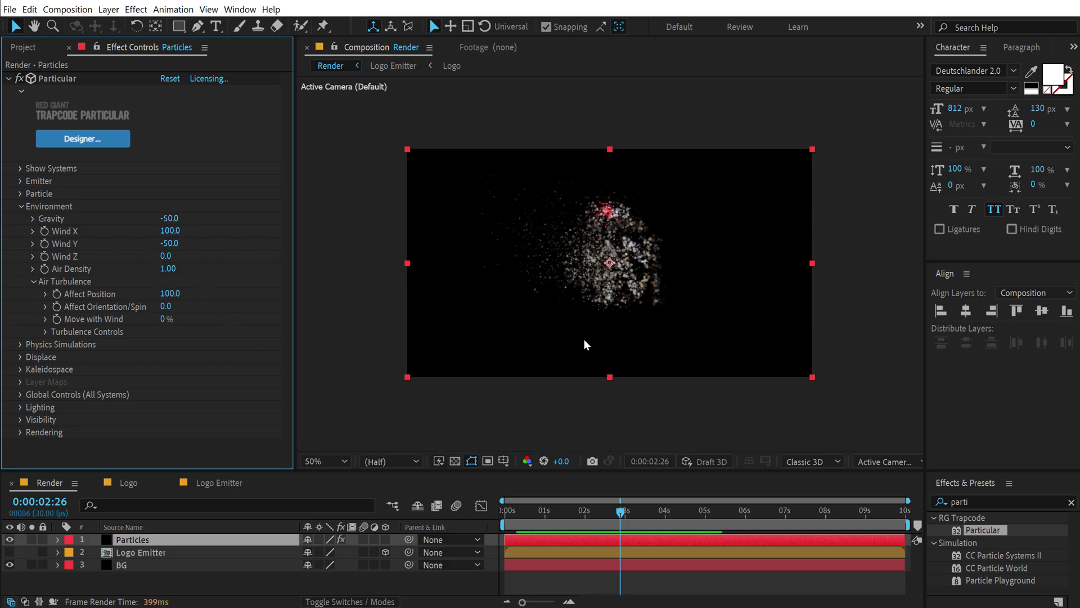
pyautogui.moveTo(537, 509); pyautogui.dragTo(630, 493)
# - Add a Curves effect to the Particles layer and lift the RGB curve in the shadows and highlights to brighten the particles
pyautogui.click(980, 500)
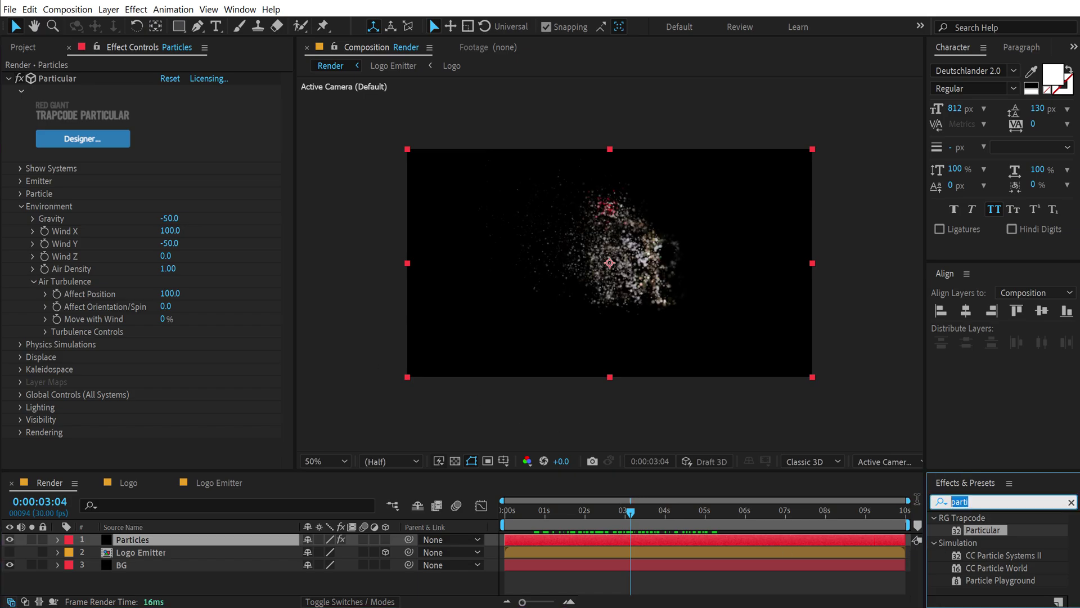
pyautogui.write('curv')
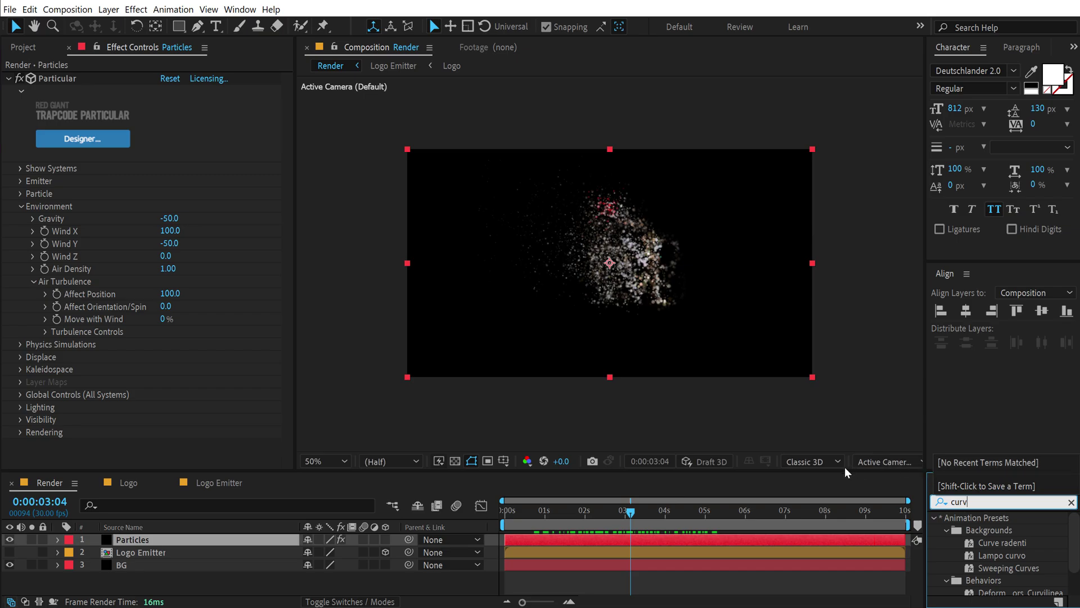
pyautogui.moveTo(841, 472); pyautogui.dragTo(831, 357)
pyautogui.moveTo(978, 500); pyautogui.dragTo(200, 418)
pyautogui.moveTo(80, 273); pyautogui.dragTo(74, 273)
pyautogui.moveTo(161, 180); pyautogui.dragTo(148, 178)
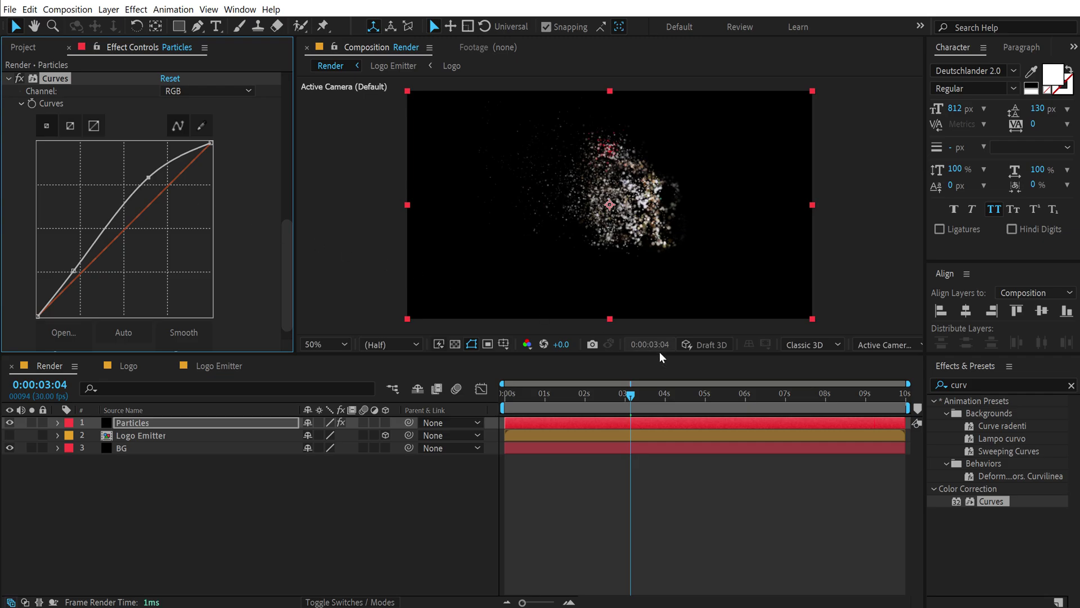
# - Add the Stylize Glow effect to the Particles layer with a Glow Threshold of 42%
pyautogui.doubleClick(964, 383)
pyautogui.write('g')
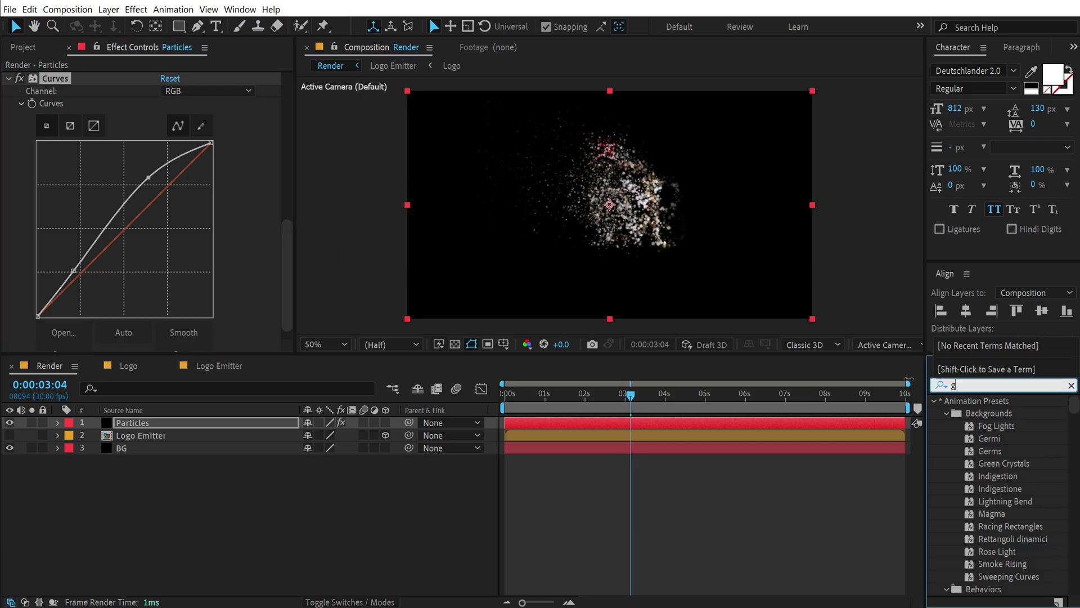
pyautogui.write('low')
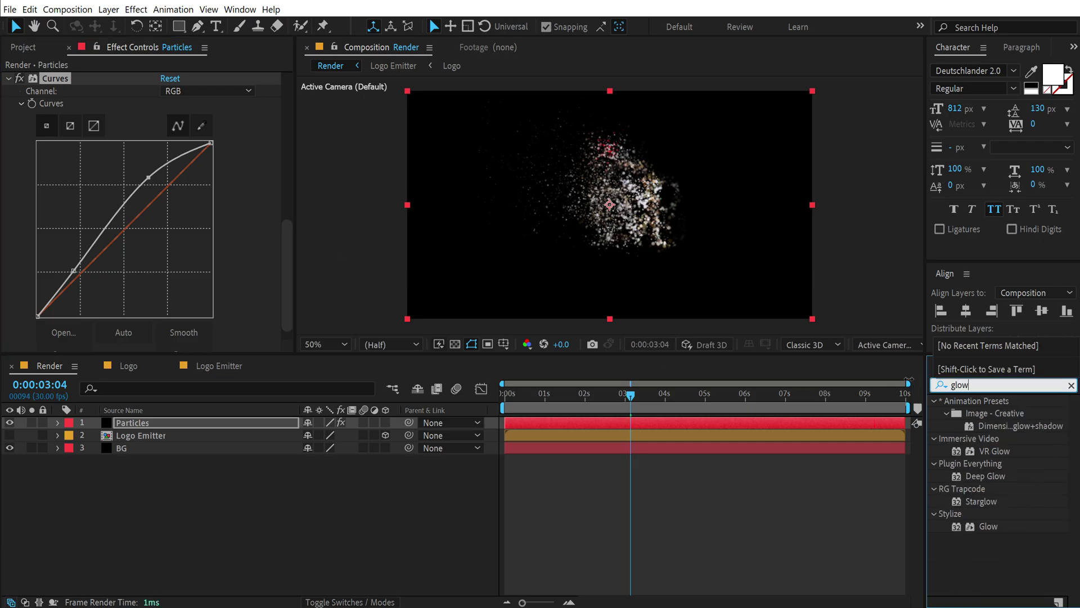
pyautogui.doubleClick(987, 525)
pyautogui.click(167, 165)
pyautogui.write('42')
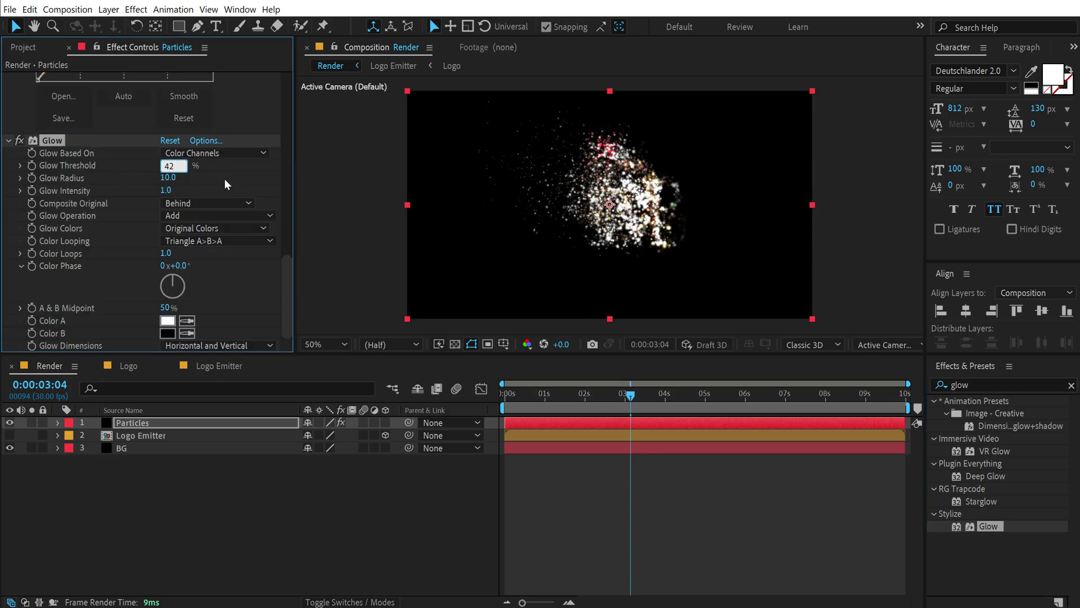
pyautogui.click(225, 178)
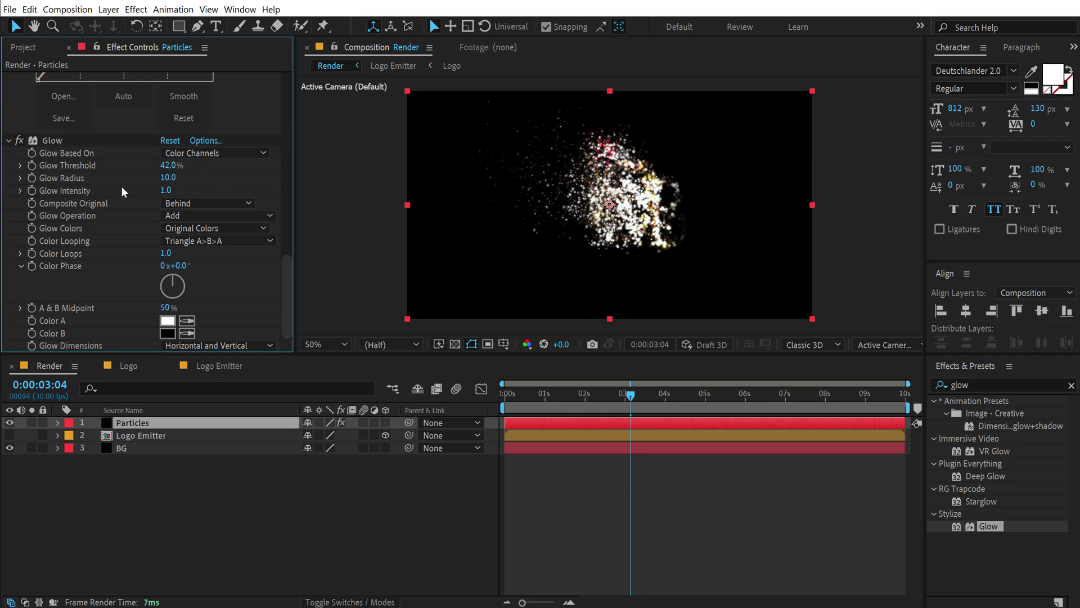
# - Set the Glow Radius to 300 and view the composition at 100% to inspect the glow
pyautogui.click(170, 178)
pyautogui.write('300')
pyautogui.click(215, 174)
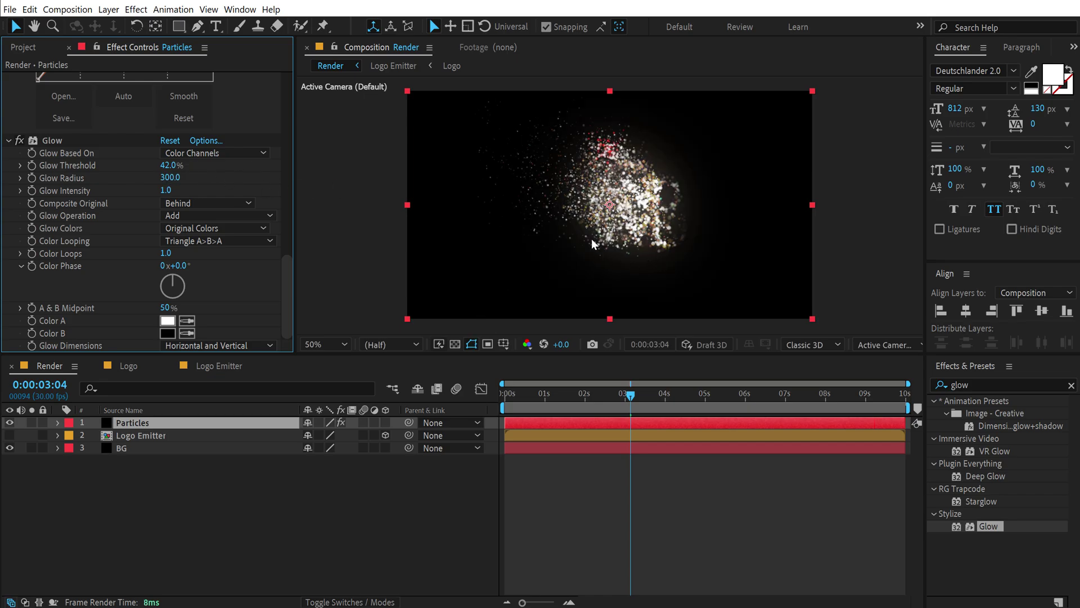
pyautogui.press('/')
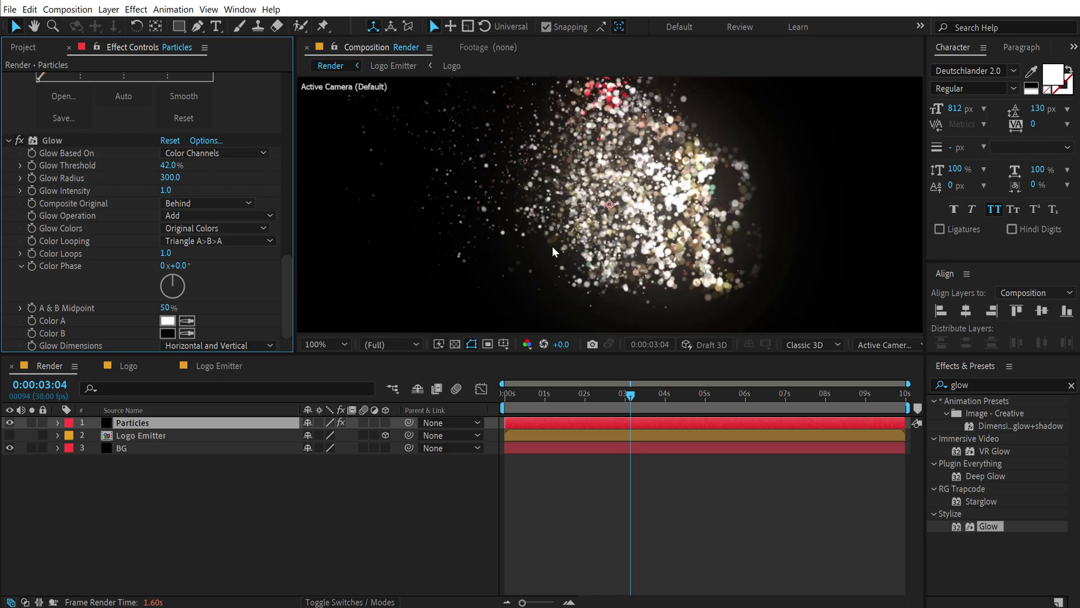
# - Set the Glow Threshold to 50% and scrub through the animation to 4 seconds 22 frames
pyautogui.click(169, 166)
pyautogui.write('50')
pyautogui.press('Return')
pyautogui.scroll(-2, 570, 215)
pyautogui.moveTo(524, 400); pyautogui.dragTo(694, 396)
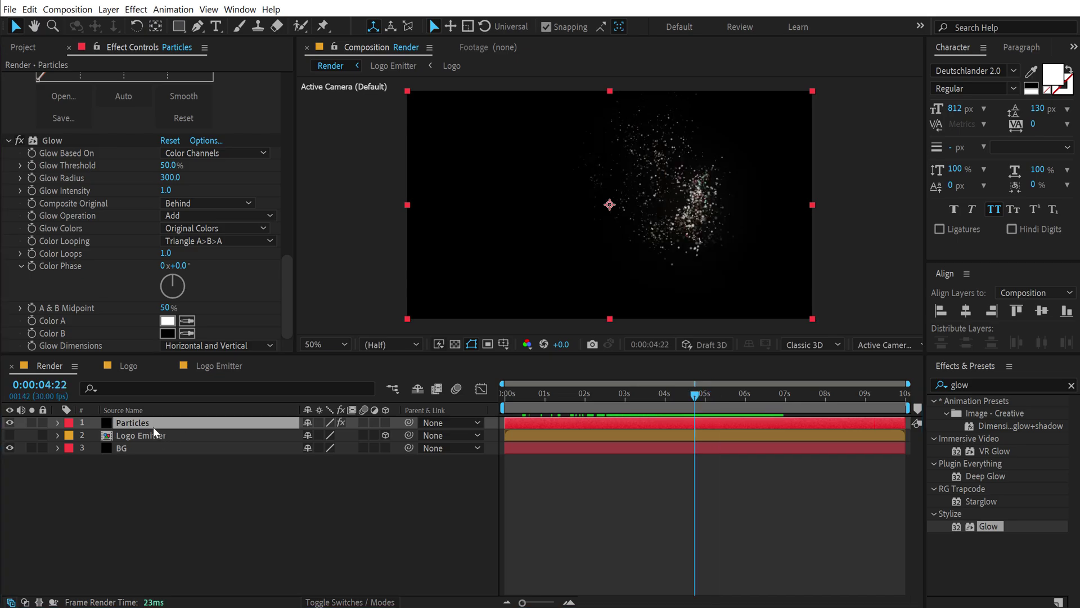
# - Collapse the Curves and Glow effects and Particular's Environment section
pyautogui.scroll(5, 76, 191)
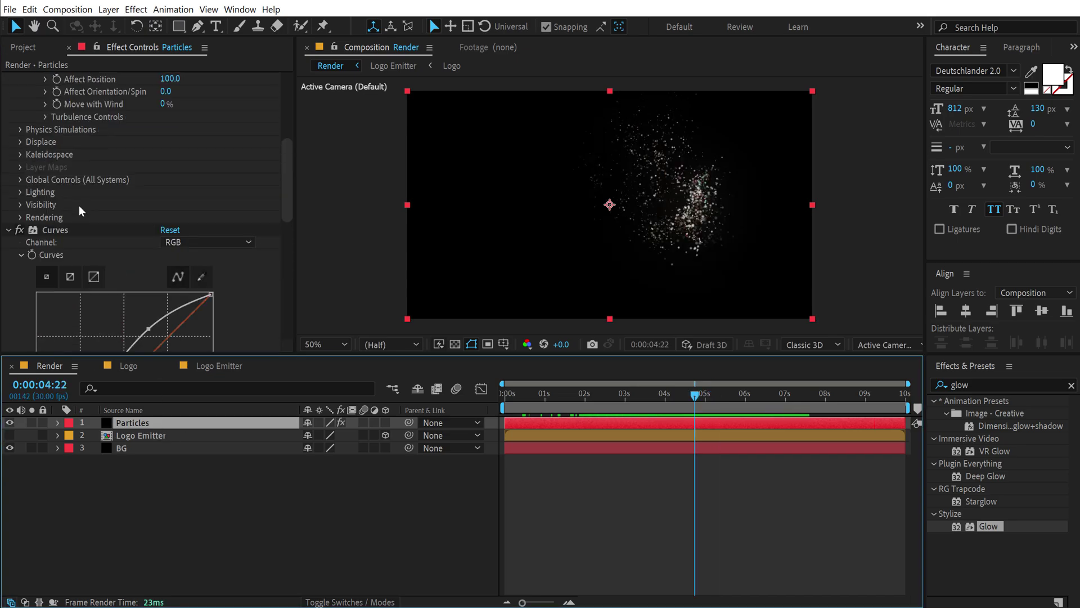
pyautogui.click(9, 235)
pyautogui.click(8, 243)
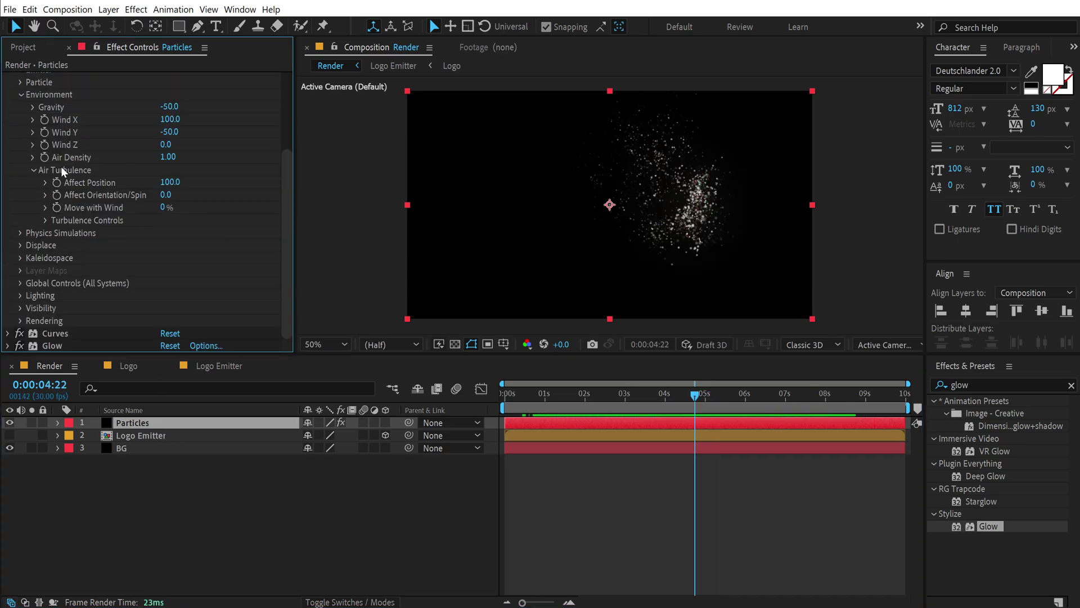
pyautogui.scroll(5, 61, 166)
pyautogui.click(15, 208)
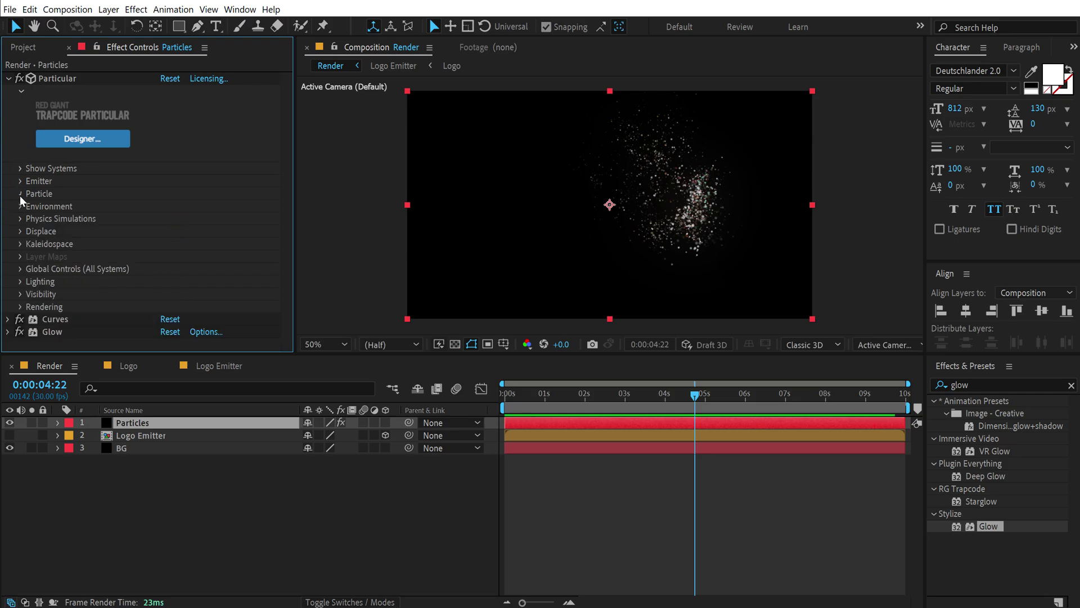
# - Apply the smooth falloff preset with flickering gaps to the particles' Opacity Over Life and preview the animation
pyautogui.click(19, 195)
pyautogui.click(32, 203)
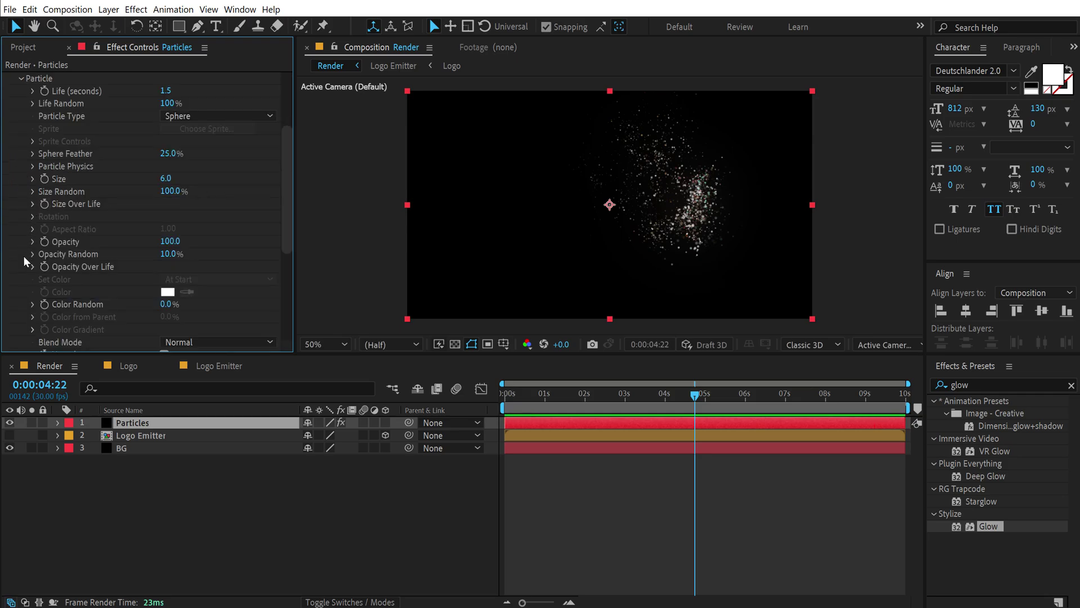
pyautogui.click(33, 266)
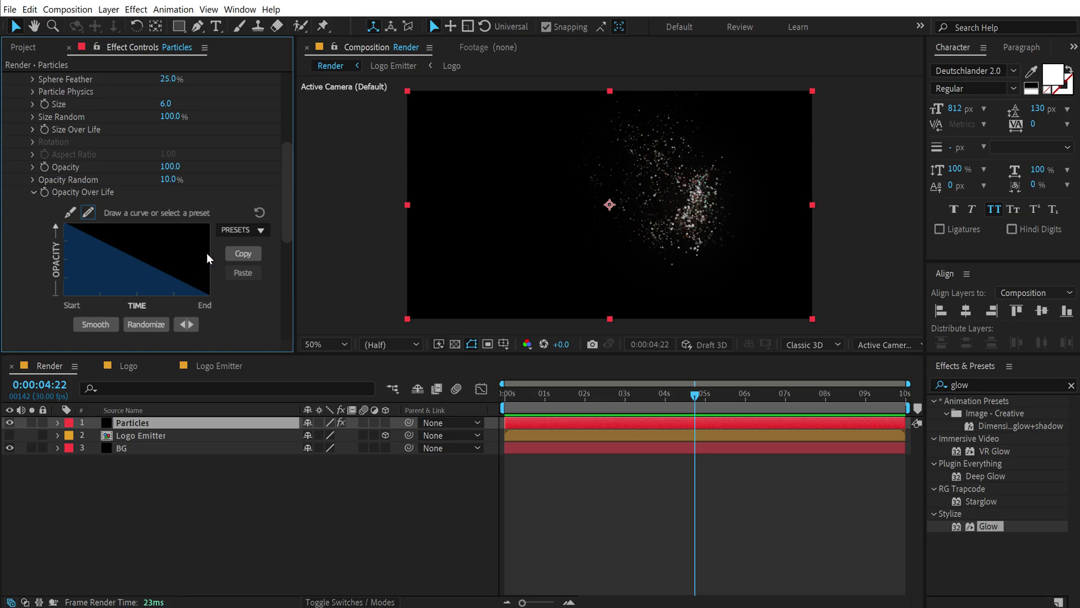
pyautogui.click(245, 232)
pyautogui.click(244, 318)
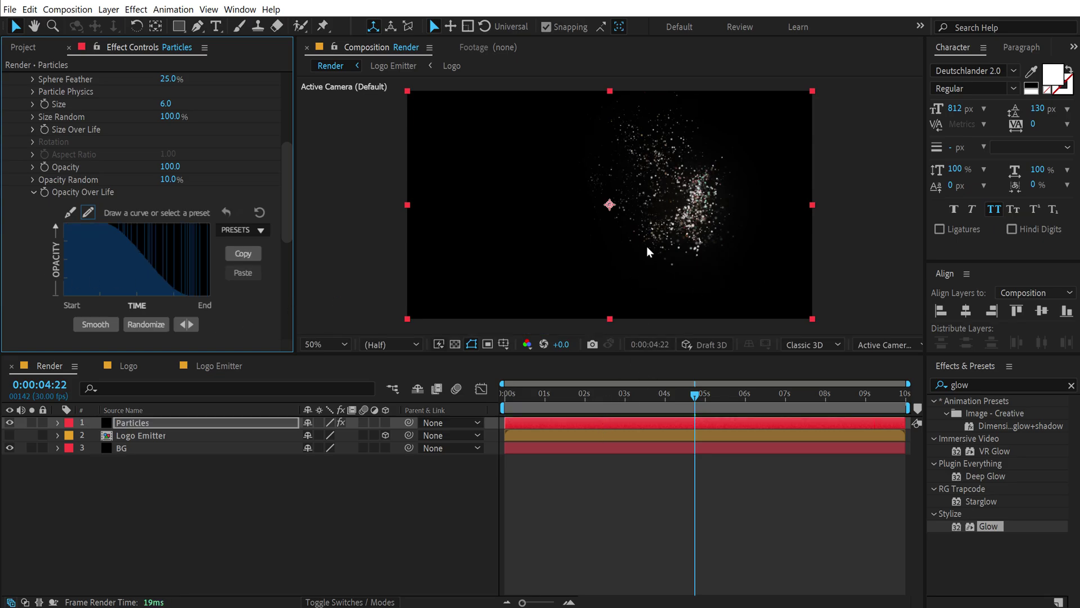
pyautogui.press('space')
pyautogui.moveTo(619, 394); pyautogui.dragTo(672, 388)
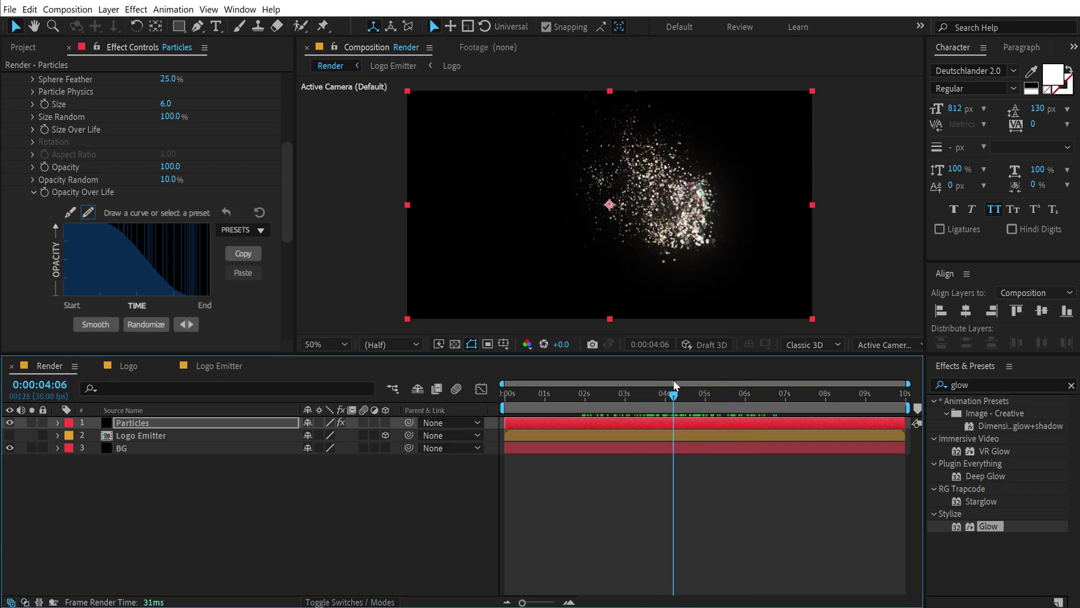
# - Add the Logo composition to Render between the Logo Emitter and BG layers and apply the Linear Wipe transition effect to it
pyautogui.click(22, 47)
pyautogui.moveTo(53, 197); pyautogui.dragTo(148, 439)
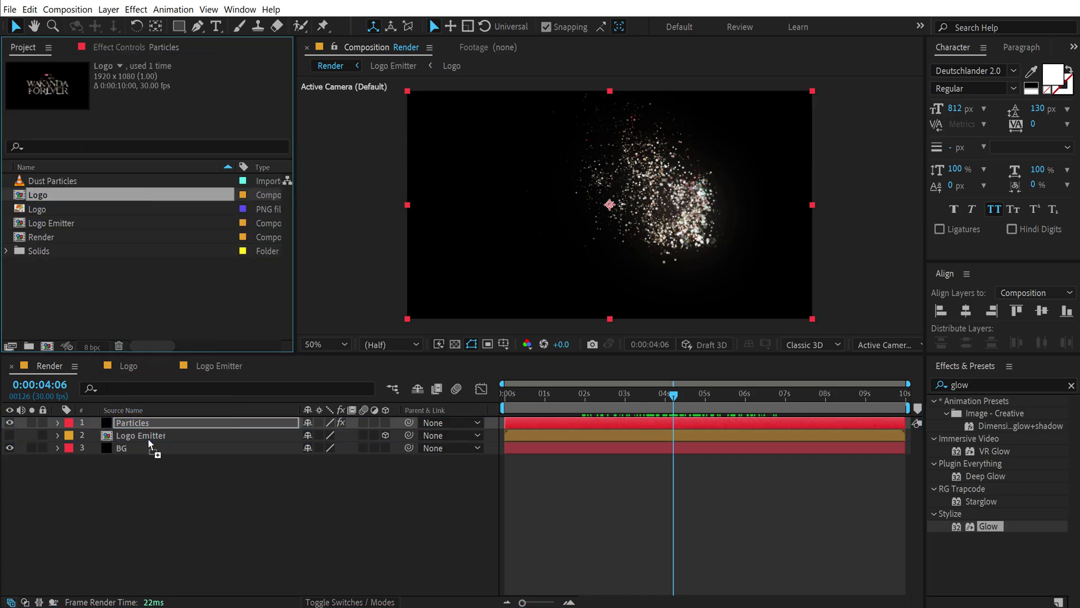
pyautogui.click(976, 385)
pyautogui.write('line')
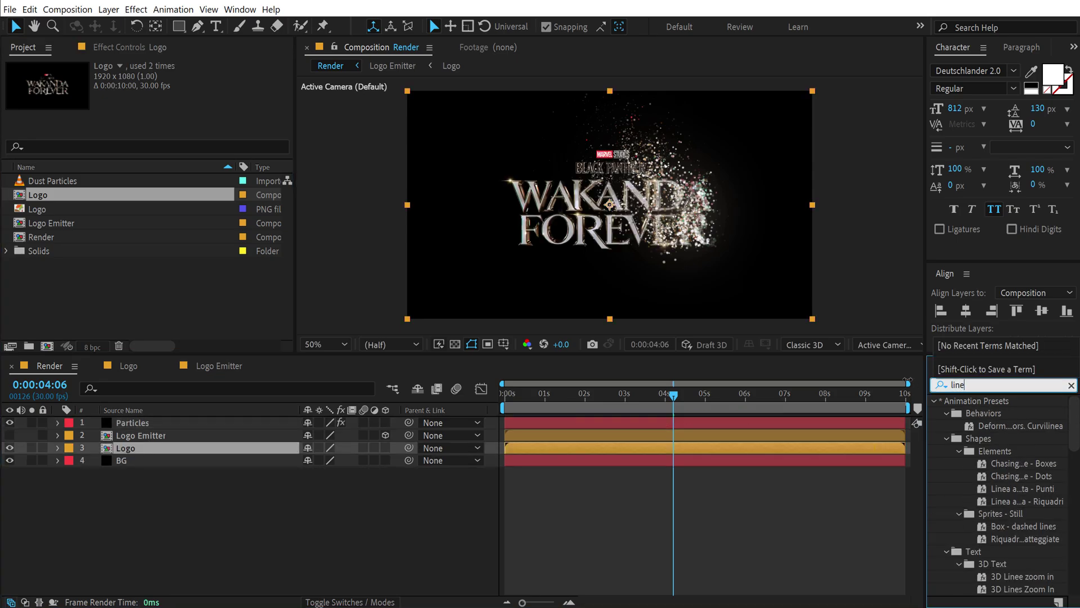
pyautogui.write('ar')
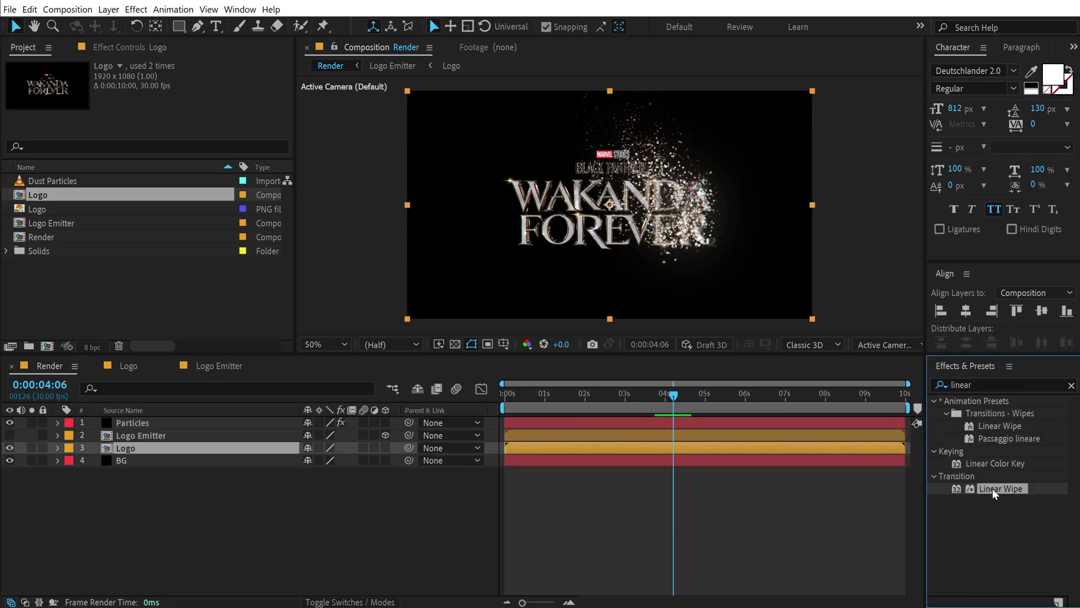
pyautogui.doubleClick(992, 488)
# - Set the Linear Wipe's Wipe Angle to -90° and its Feather to 70
pyautogui.click(185, 104)
pyautogui.write('-90')
pyautogui.press('Return')
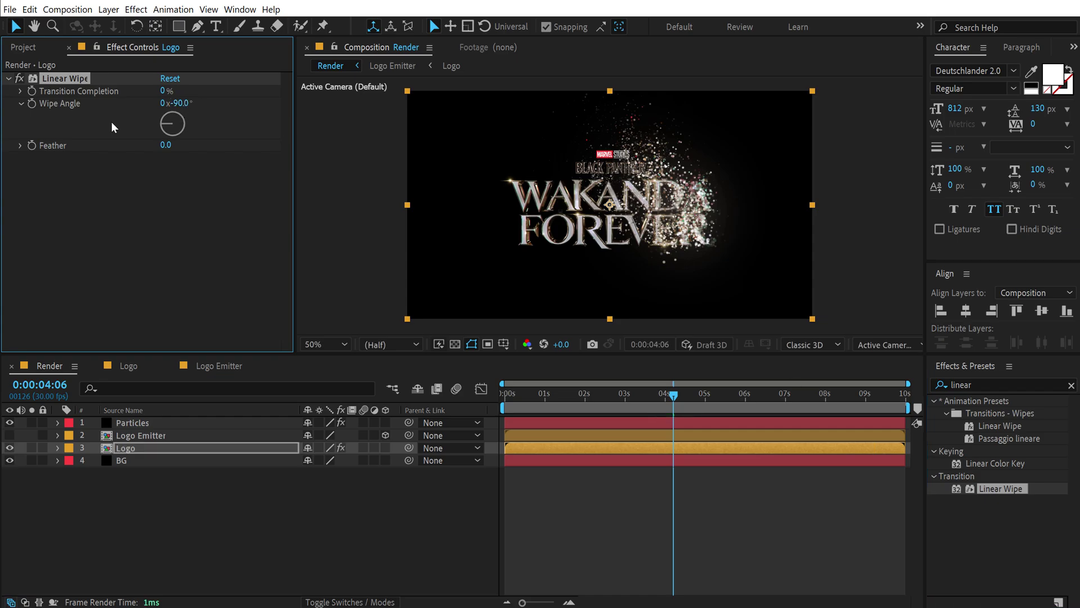
pyautogui.click(165, 142)
pyautogui.write('70')
pyautogui.click(189, 234)
# - Solo the Logo layer and keyframe the Linear Wipe's Transition Completion at 100% at 0 seconds
pyautogui.click(137, 446)
pyautogui.click(32, 447)
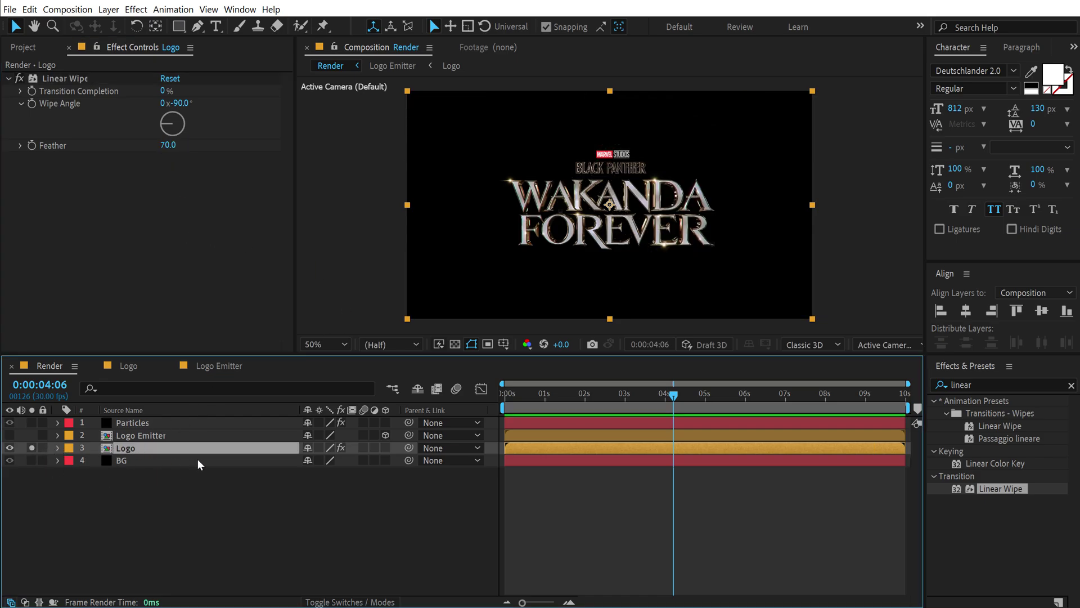
pyautogui.moveTo(559, 401); pyautogui.dragTo(502, 401)
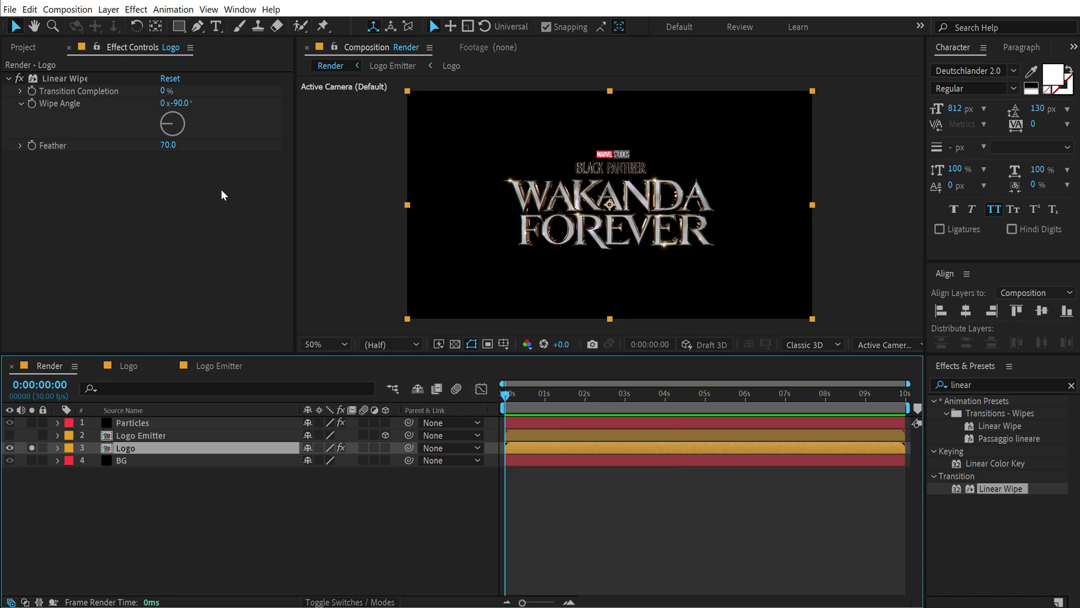
pyautogui.moveTo(166, 90); pyautogui.dragTo(230, 93)
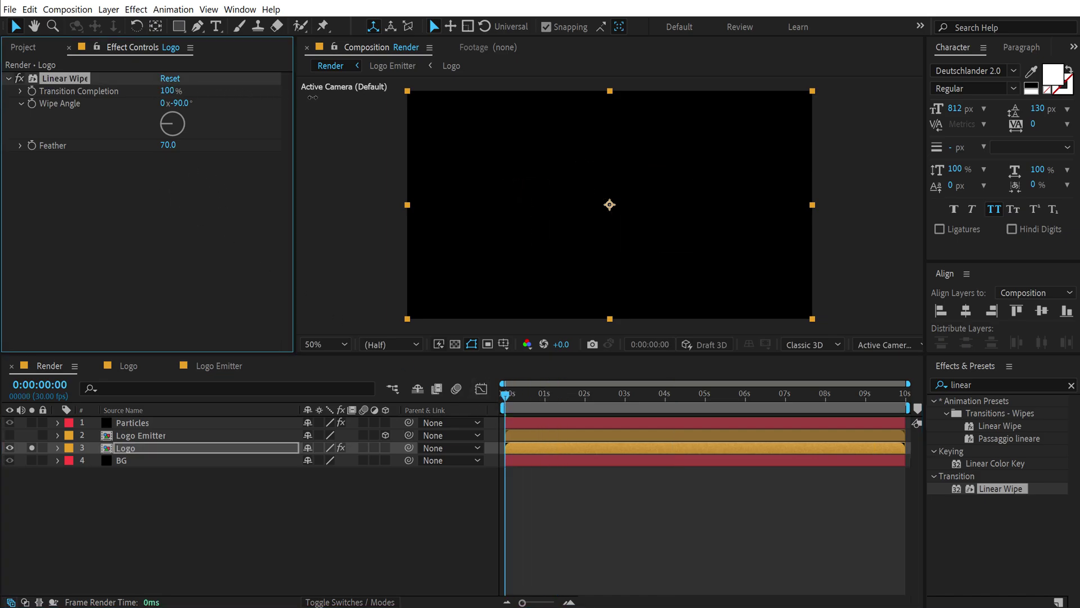
pyautogui.click(31, 91)
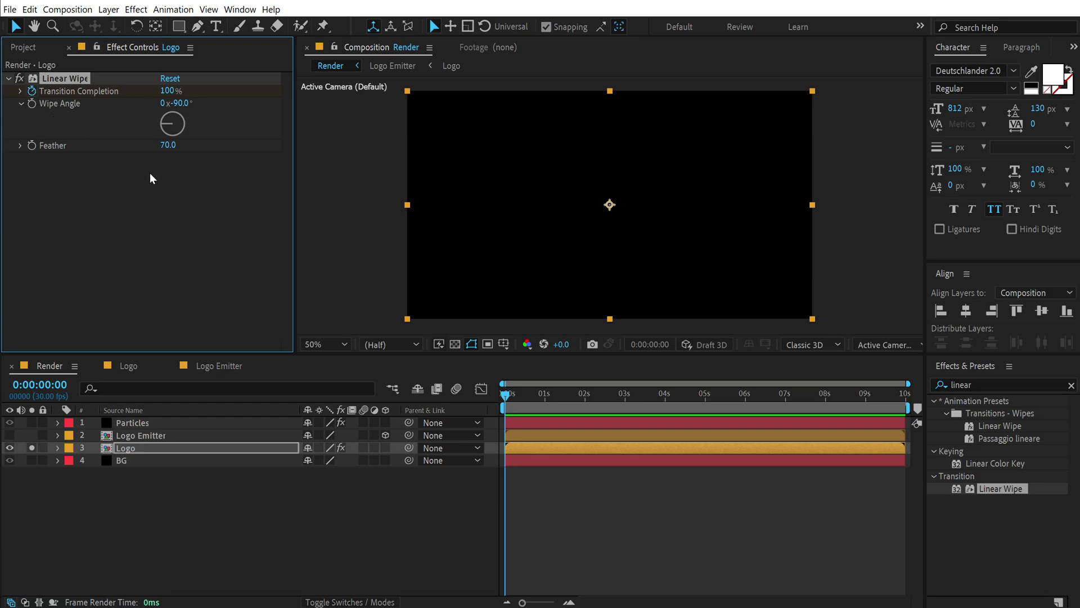
# - Keyframe Transition Completion at 0% at 4 seconds 29 frames and scrub back to 2 seconds 13 frames to check the wipe
pyautogui.click(702, 399)
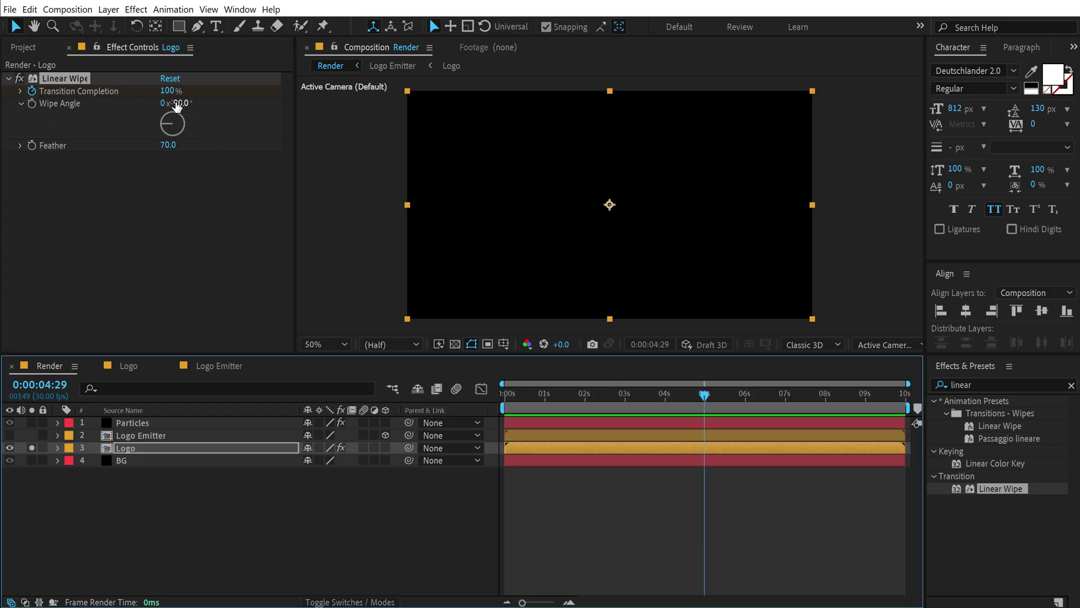
pyautogui.moveTo(167, 91); pyautogui.dragTo(101, 93)
pyautogui.moveTo(514, 394); pyautogui.dragTo(602, 404)
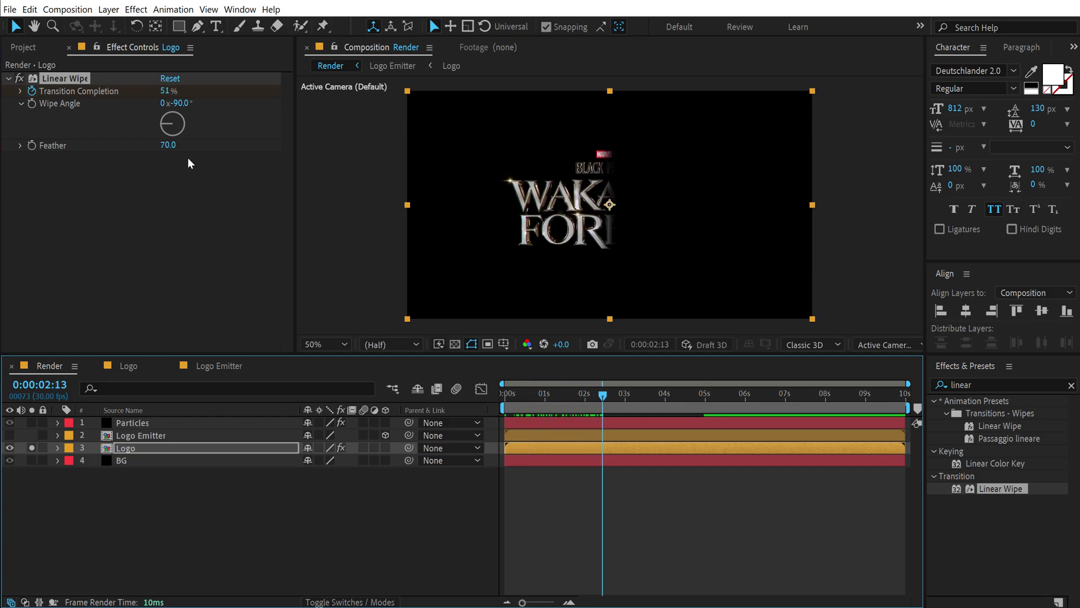
# - Set the Linear Wipe's Feather to 100, unsolo the Logo layer and scrub to 3 seconds 9 frames to check the blend with the particles
pyautogui.click(169, 146)
pyautogui.write('100')
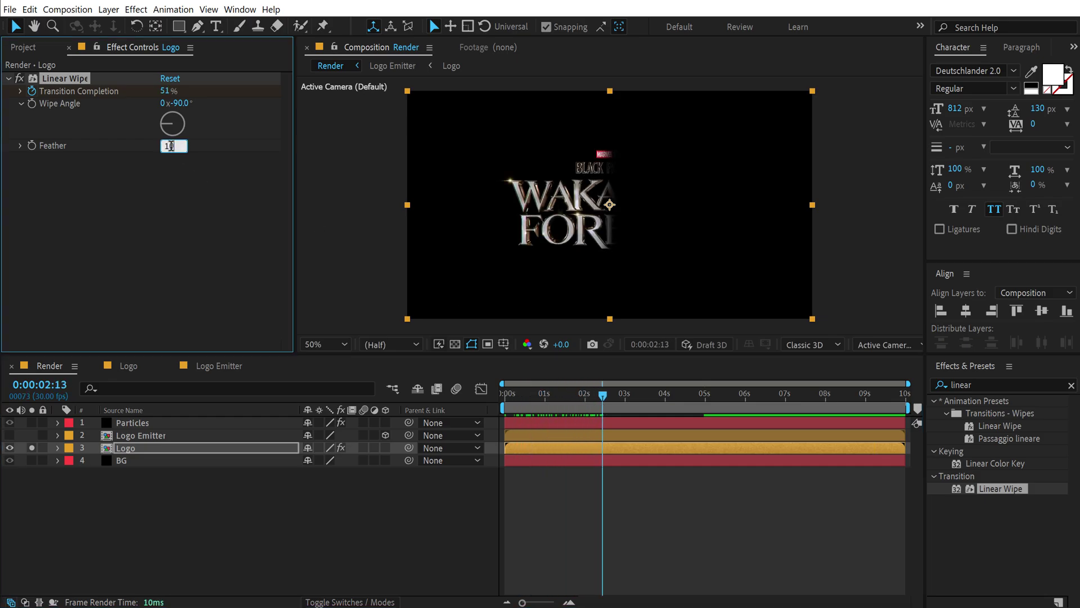
pyautogui.click(177, 186)
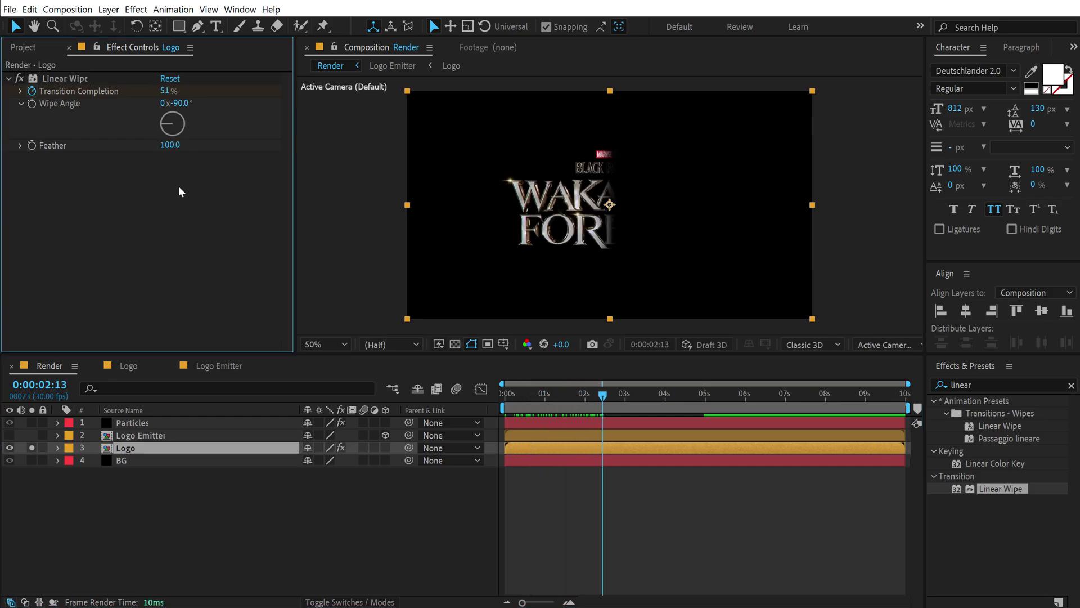
pyautogui.click(32, 446)
pyautogui.click(281, 534)
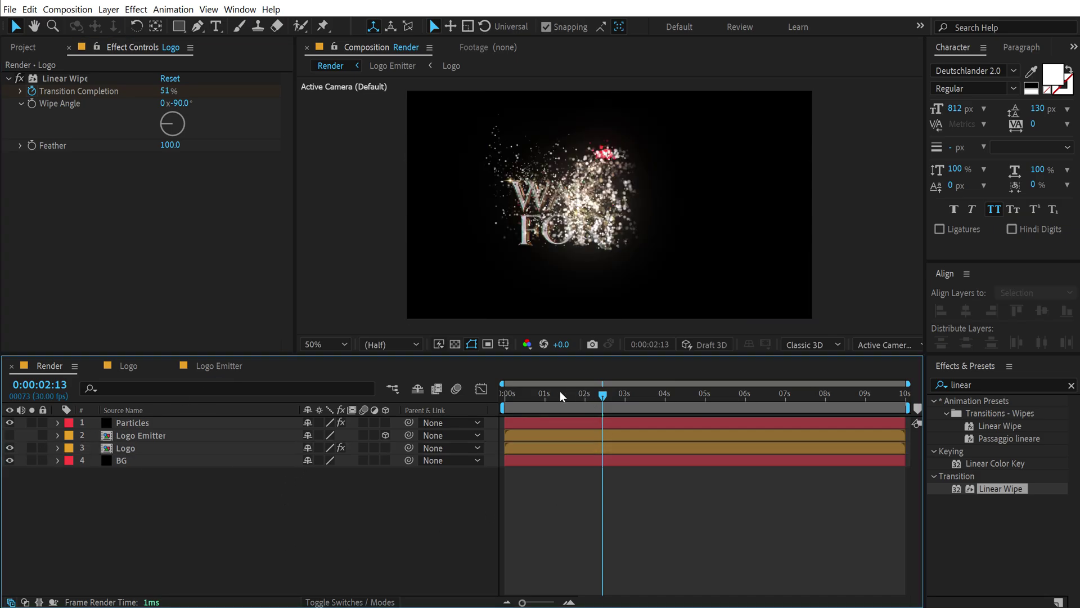
pyautogui.moveTo(539, 395); pyautogui.dragTo(637, 393)
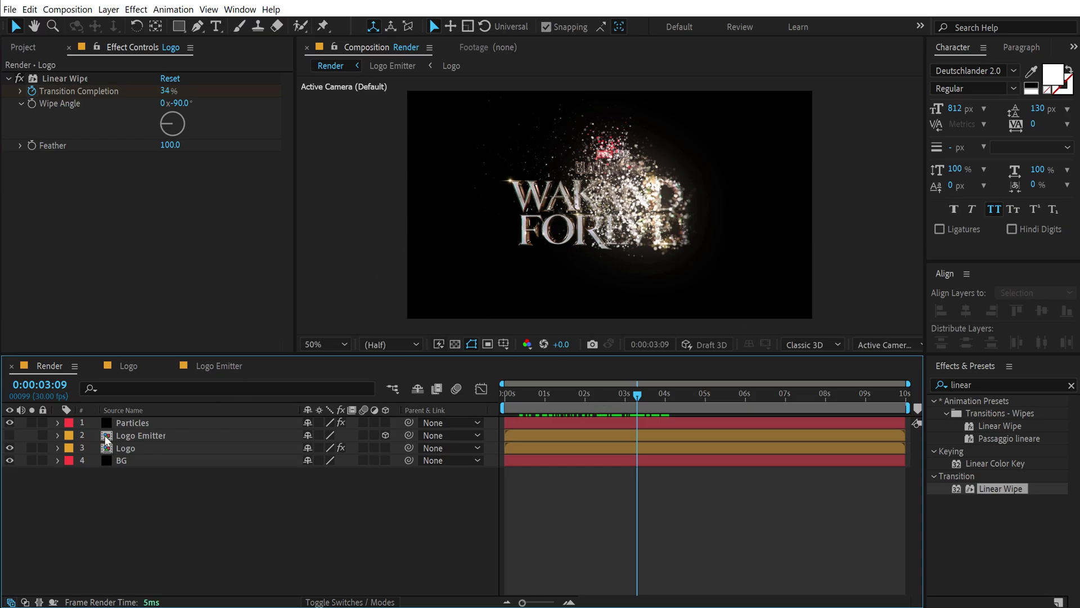
# - Reveal the Logo layer's keyframes, shift both Transition Completion keyframes about half a second later and scrub through the reveal
pyautogui.click(130, 448)
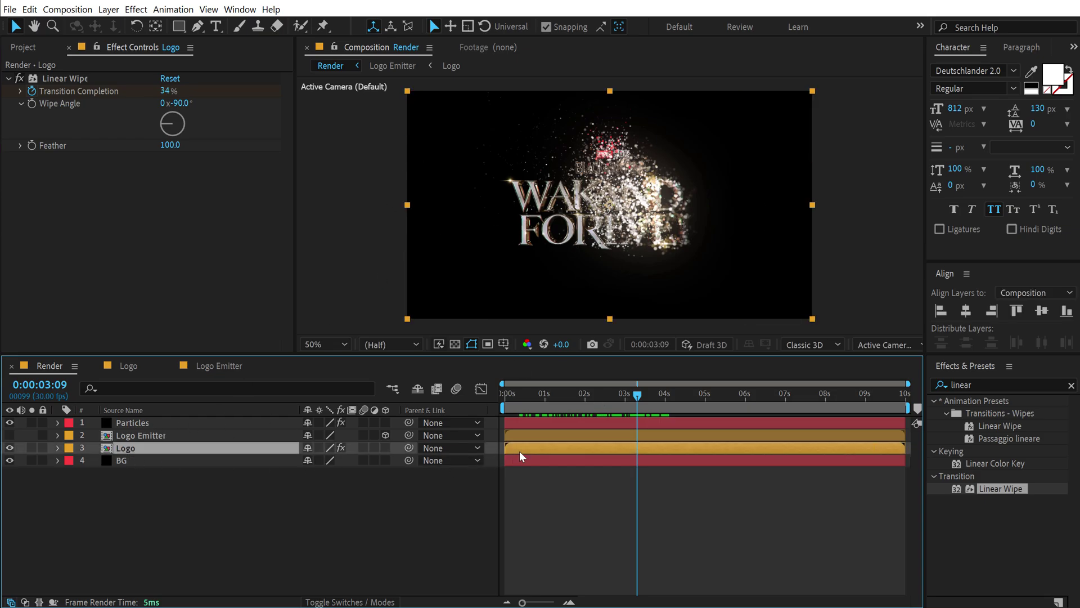
pyautogui.press('u')
pyautogui.moveTo(732, 466); pyautogui.dragTo(524, 475)
pyautogui.moveTo(644, 397); pyautogui.dragTo(675, 402)
pyautogui.click(647, 406)
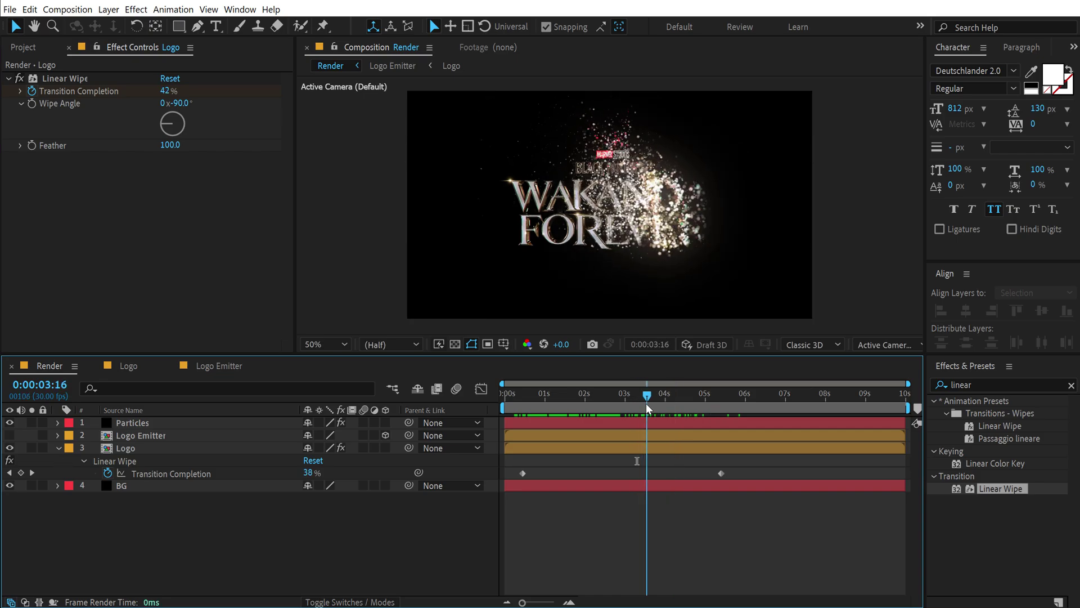
pyautogui.moveTo(722, 400); pyautogui.dragTo(675, 403)
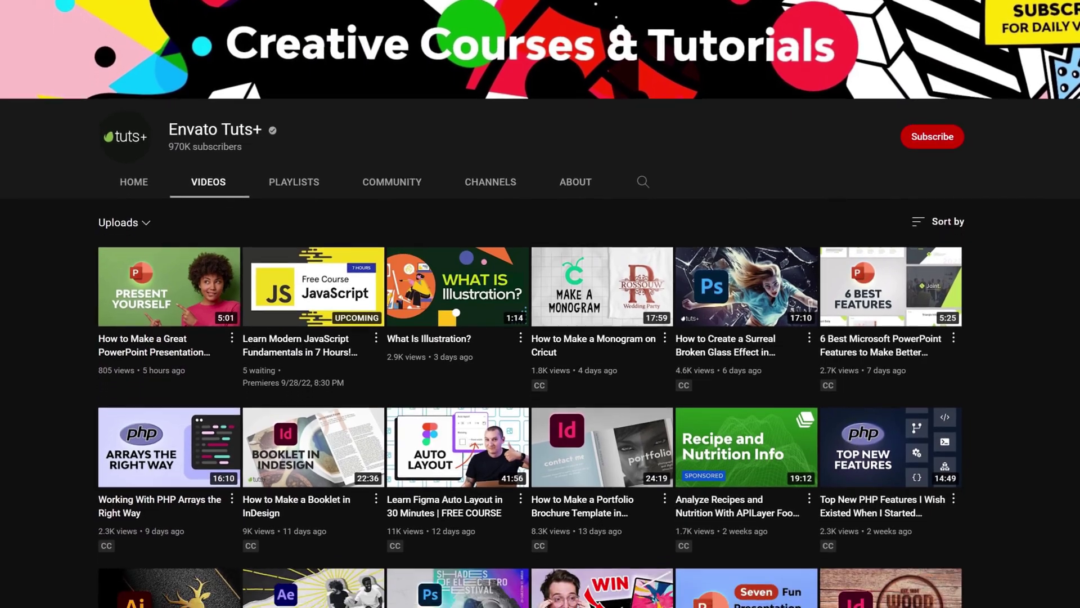
pyautogui.scroll(-5, 540, 338)
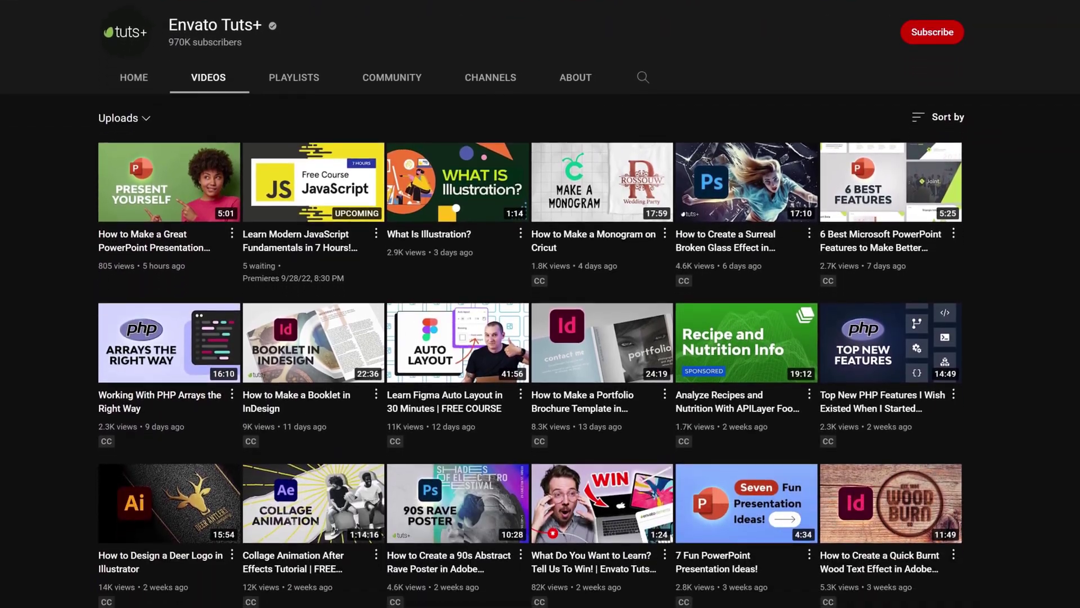
pyautogui.scroll(-4, 540, 337)
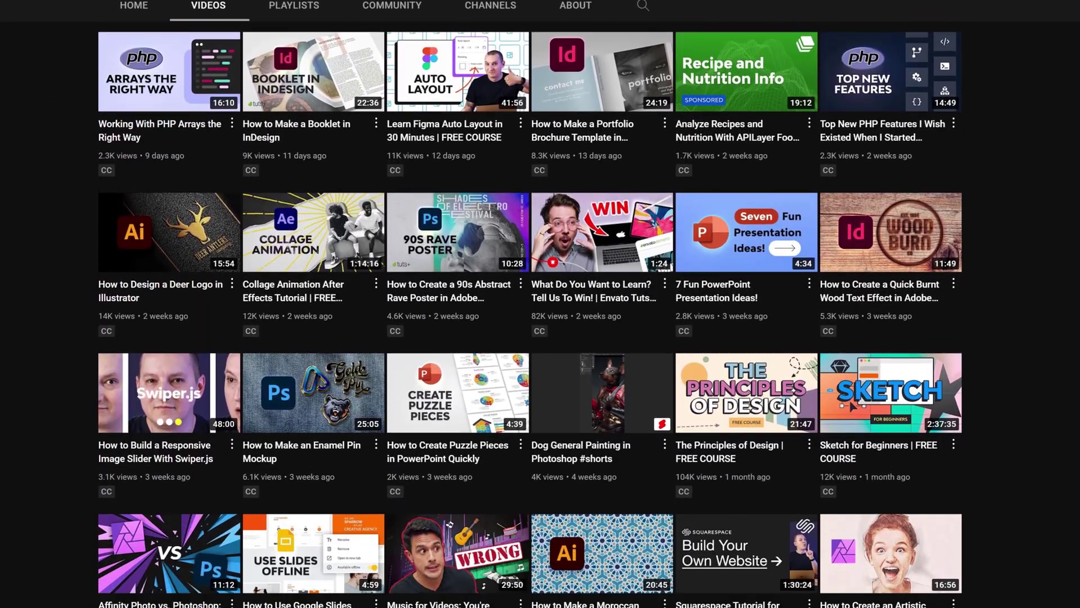
pyautogui.scroll(-4, 540, 338)
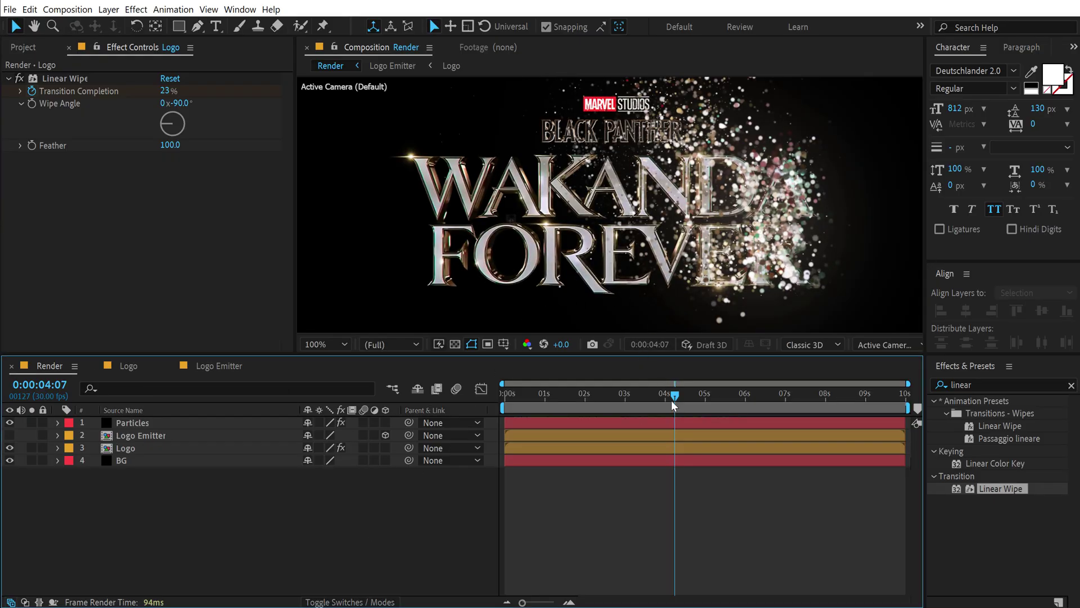
# - Add a new adjustment layer named Noise at the top of the Render composition
pyautogui.moveTo(673, 401); pyautogui.dragTo(613, 393)
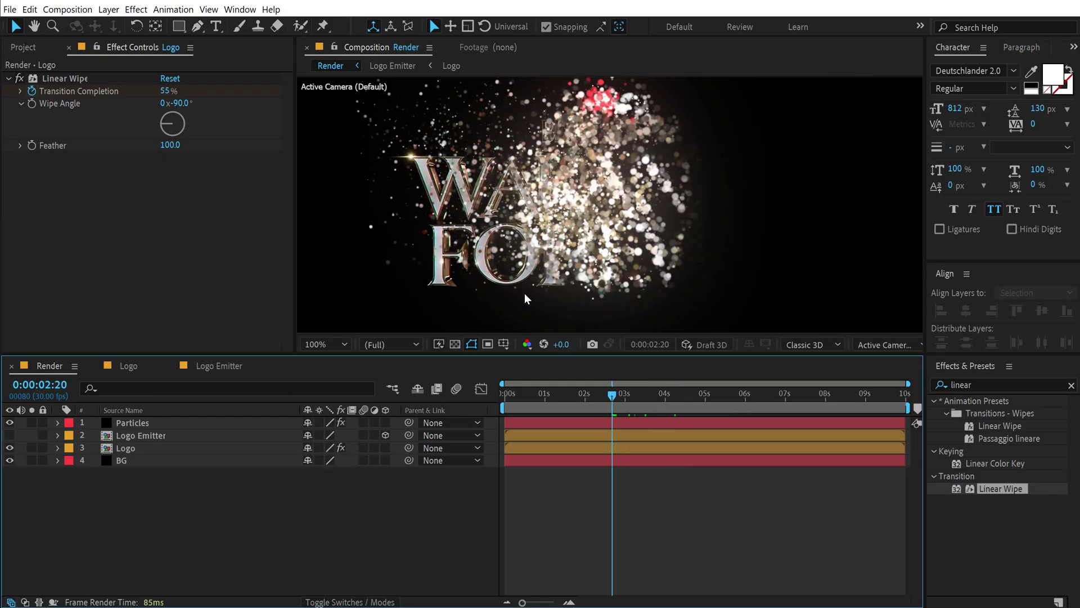
pyautogui.moveTo(505, 358); pyautogui.dragTo(511, 409)
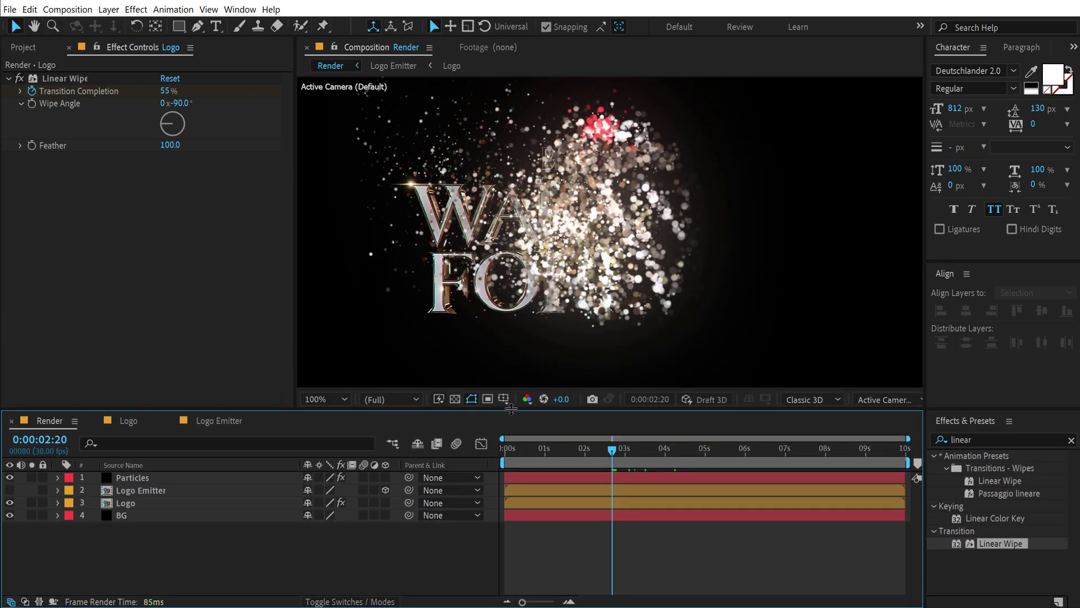
pyautogui.rightClick(188, 552)
pyautogui.moveTo(295, 405)
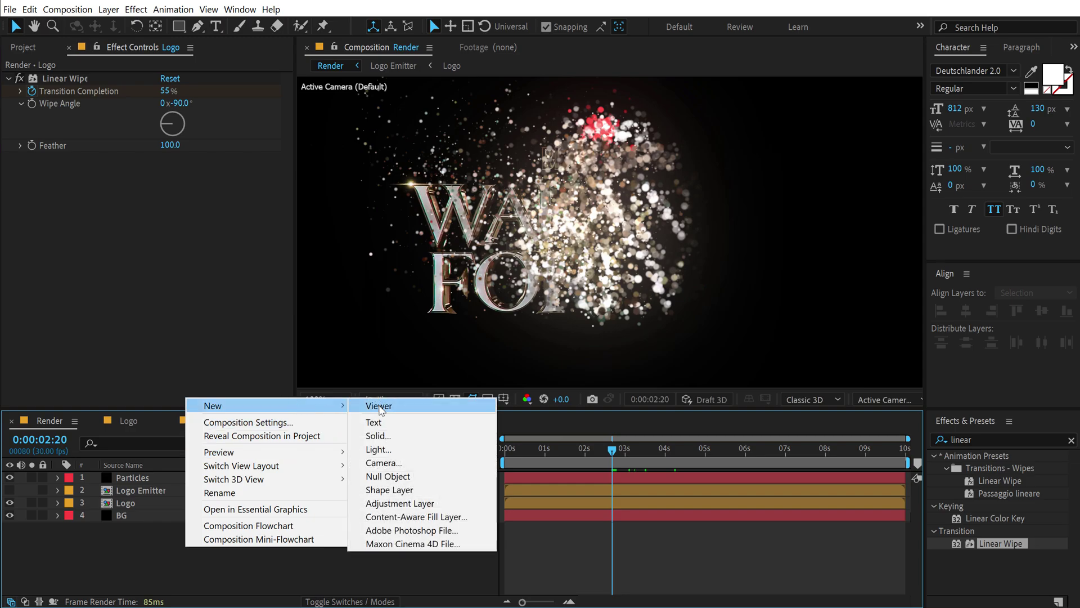
pyautogui.click(397, 501)
pyautogui.press('Return')
pyautogui.write('Noise')
pyautogui.press('Return')
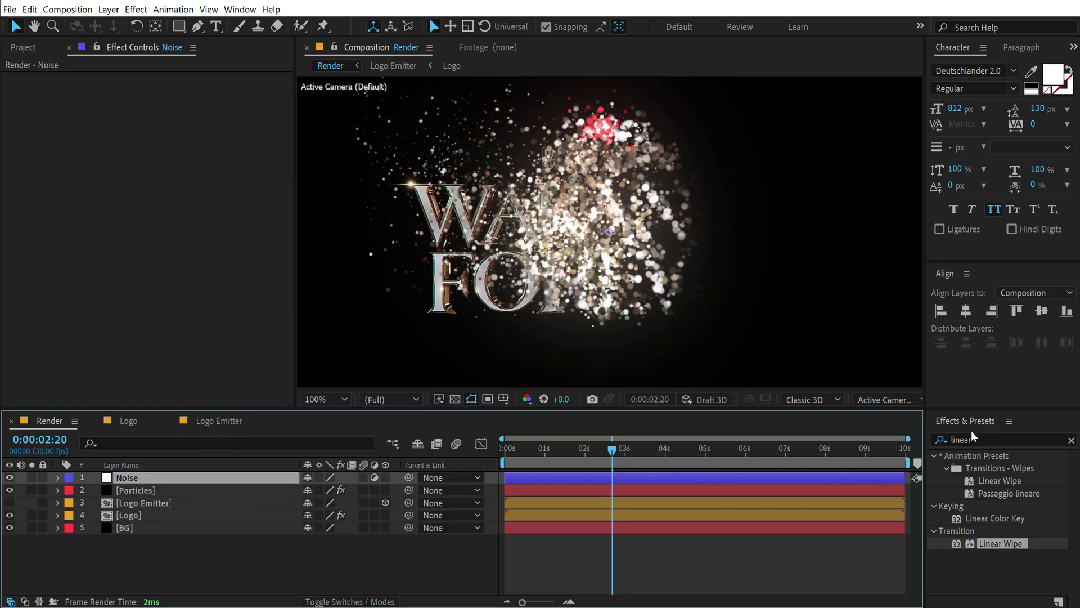
# - Apply the Noise effect to the Noise layer and set its Amount of Noise to 3%
pyautogui.click(983, 439)
pyautogui.write('nois')
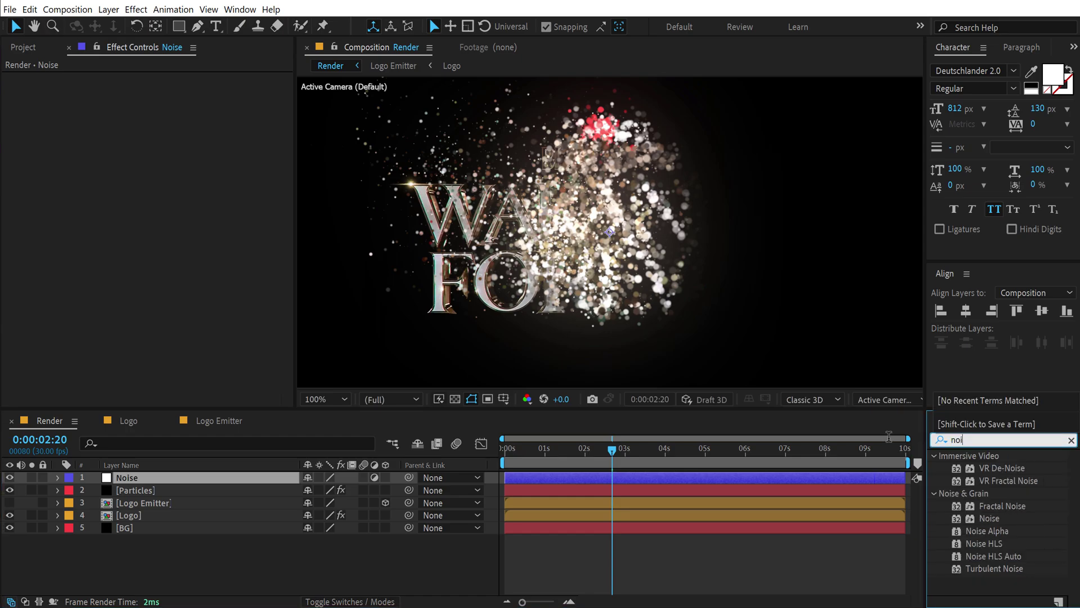
pyautogui.doubleClick(988, 518)
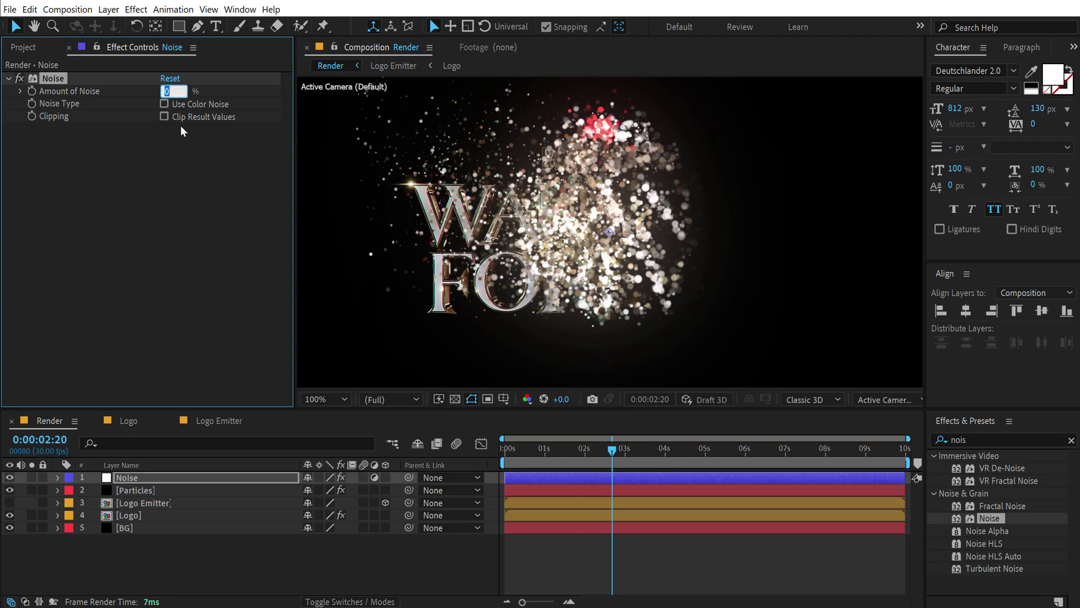
pyautogui.write('3')
pyautogui.press('Return')
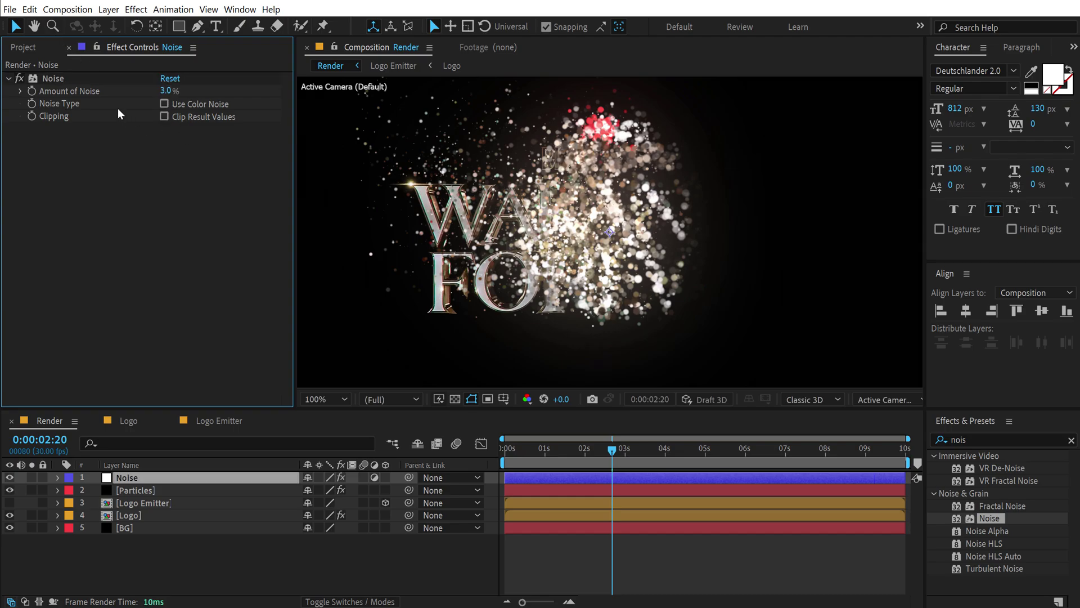
# - Switch the project's colour depth to 16 bpc and scrub to 3 seconds 27 frames to check the result
pyautogui.click(32, 49)
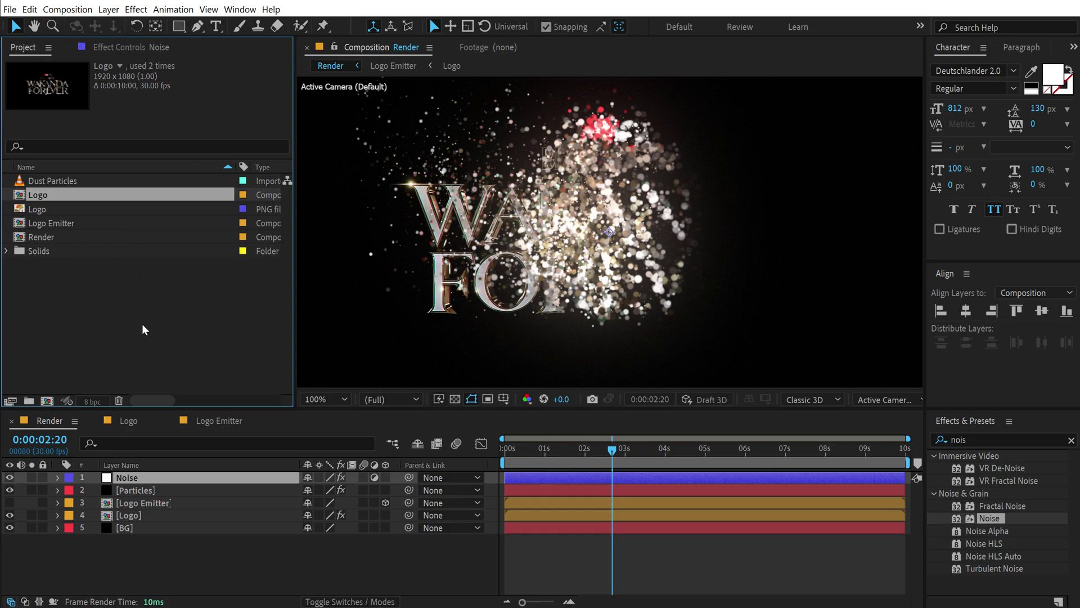
pyautogui.keyDown('alt'); pyautogui.click(92, 402); pyautogui.keyUp('alt')
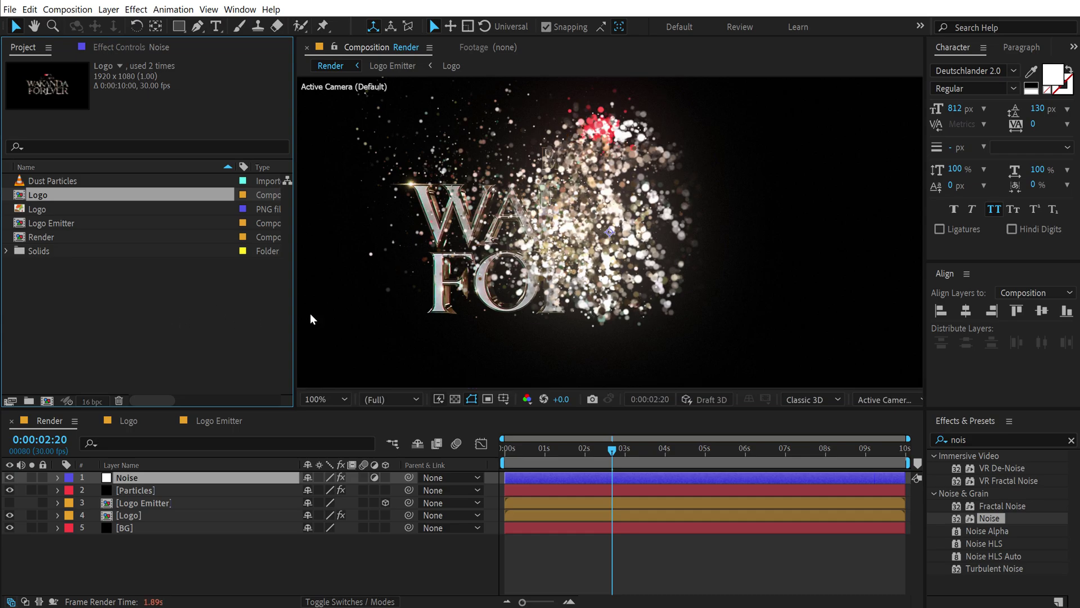
pyautogui.scroll(-2, 516, 277)
pyautogui.moveTo(551, 448); pyautogui.dragTo(661, 442)
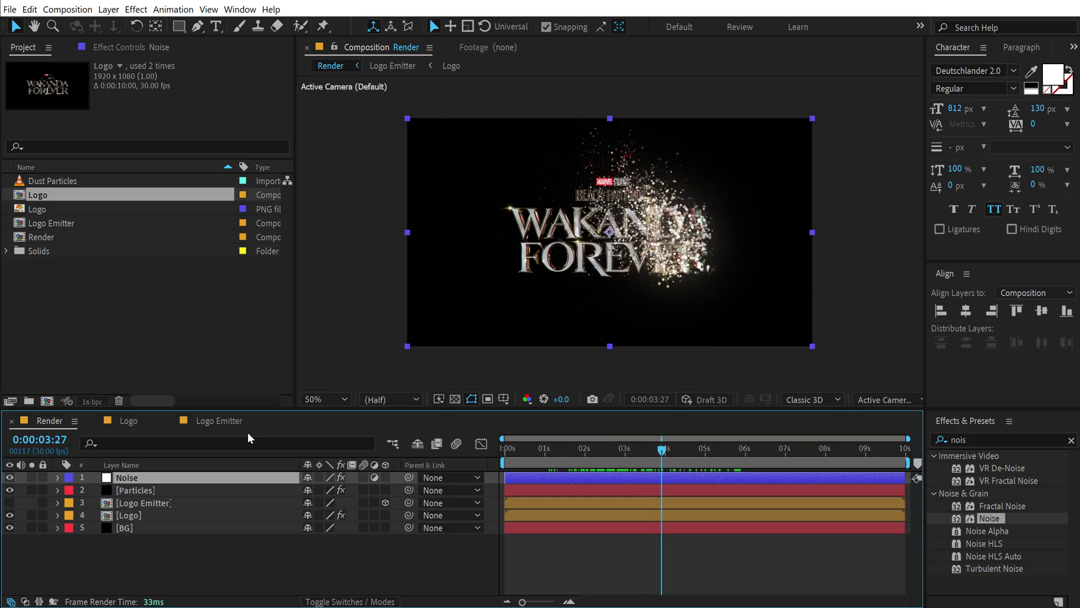
# - Pre-compose all layers of Render into a composition named Animation, moving all attributes into it
pyautogui.moveTo(118, 571); pyautogui.dragTo(152, 479)
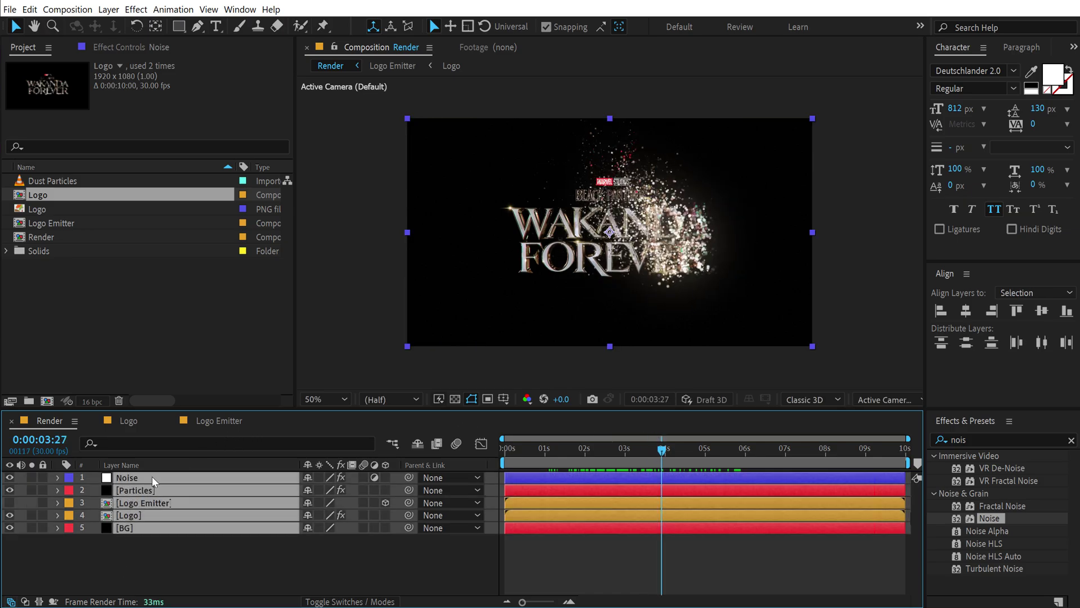
pyautogui.hotkey('ctrl', 'shift', 'c')
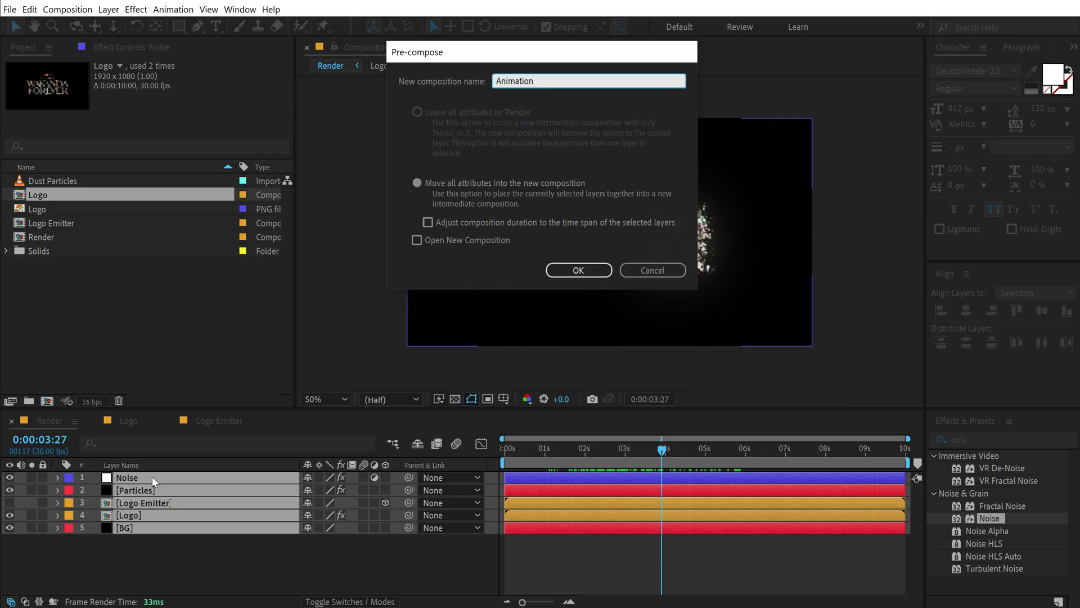
pyautogui.press('Return')
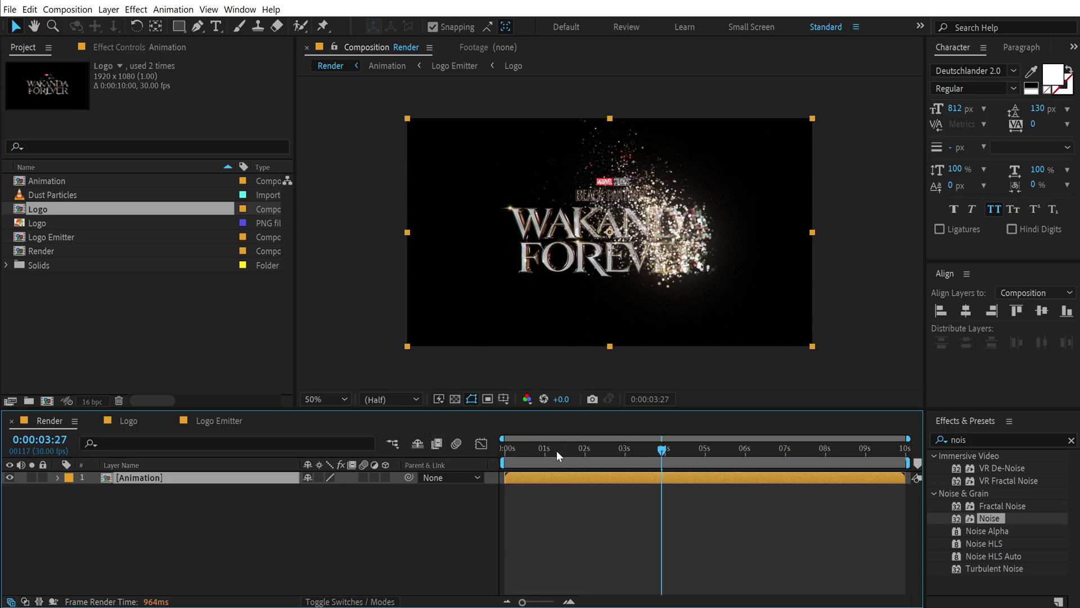
# - Keyframe the Animation layer's Scale at 100% at 0 seconds and 115% at 7 seconds, and end the work area there
pyautogui.press('Home')
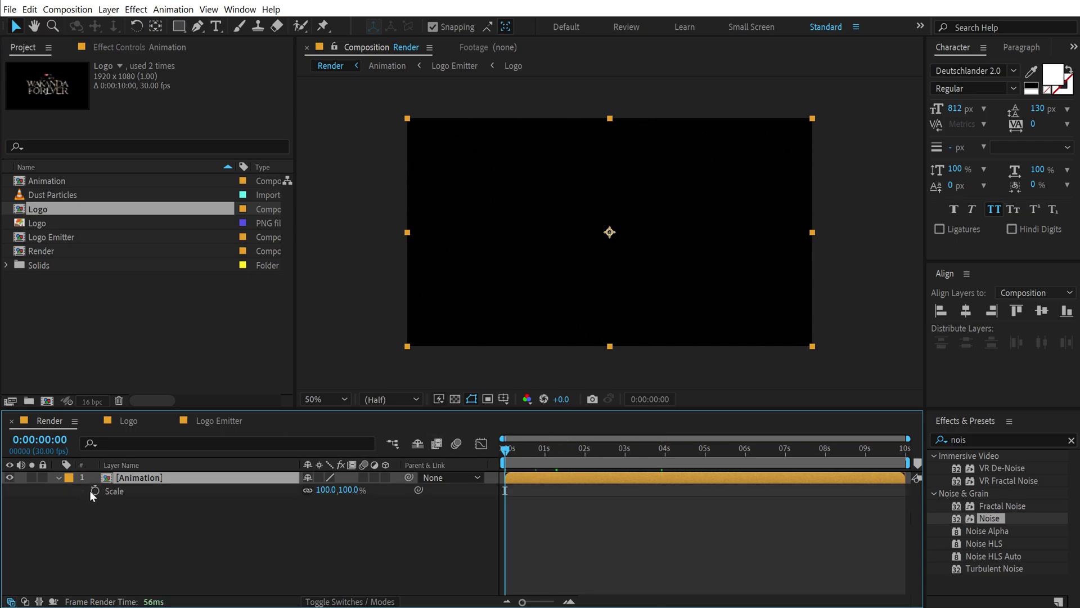
pyautogui.click(94, 489)
pyautogui.click(704, 457)
pyautogui.moveTo(703, 457); pyautogui.dragTo(786, 461)
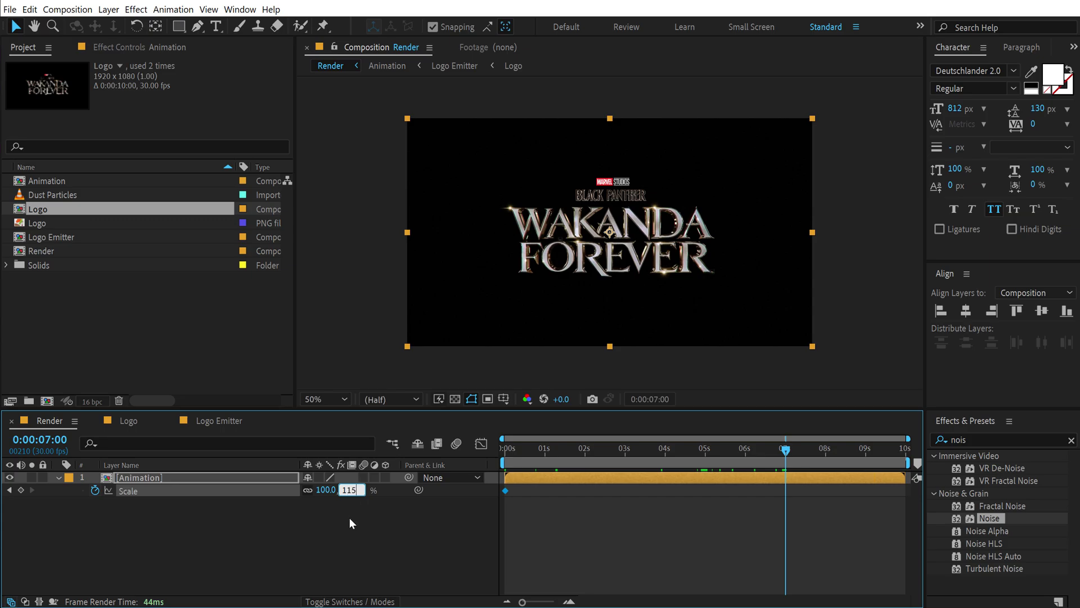
pyautogui.click(381, 517)
pyautogui.press('n')
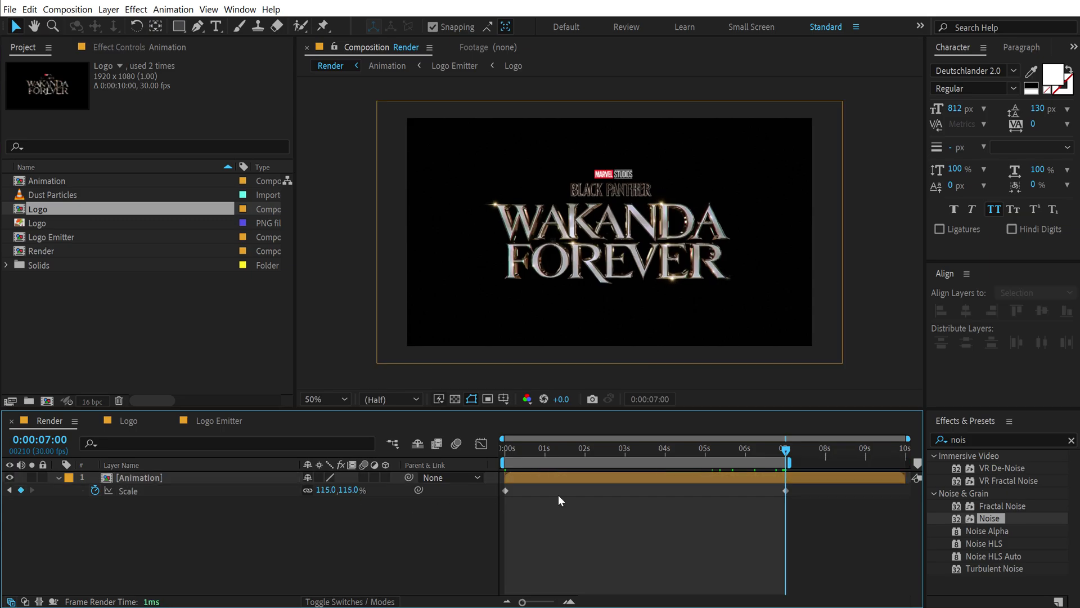
# - Extend the work area's end to just past 9 seconds and move the second Scale keyframe to about 8 seconds
pyautogui.click(710, 448)
pyautogui.moveTo(709, 448); pyautogui.dragTo(876, 462)
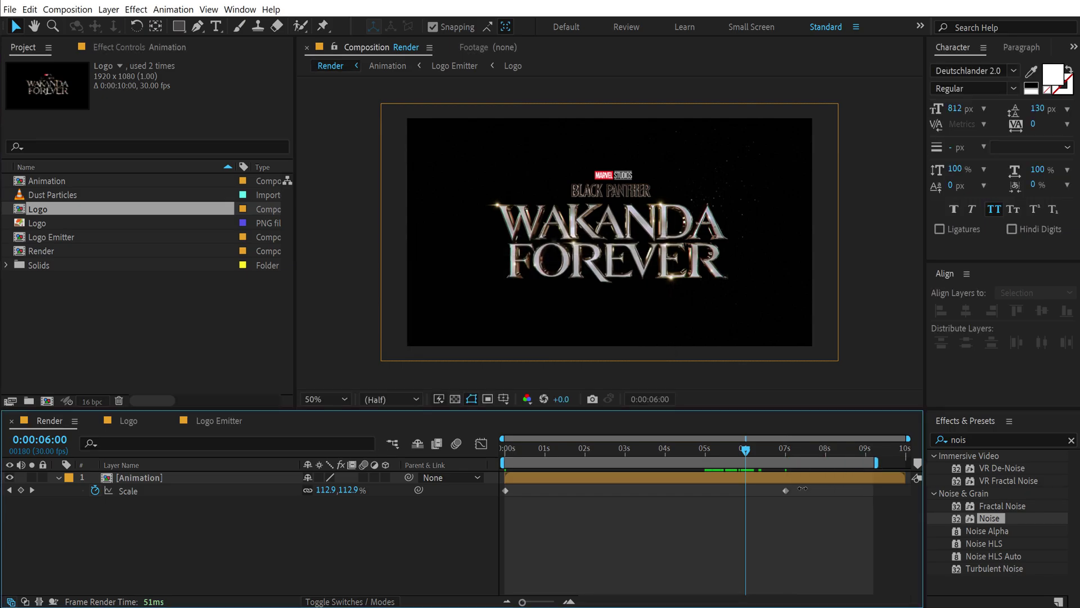
pyautogui.moveTo(785, 490); pyautogui.dragTo(826, 490)
# - Apply the Gradient Wipe transition to the Animation layer and set its Transition Softness to 50%
pyautogui.click(720, 480)
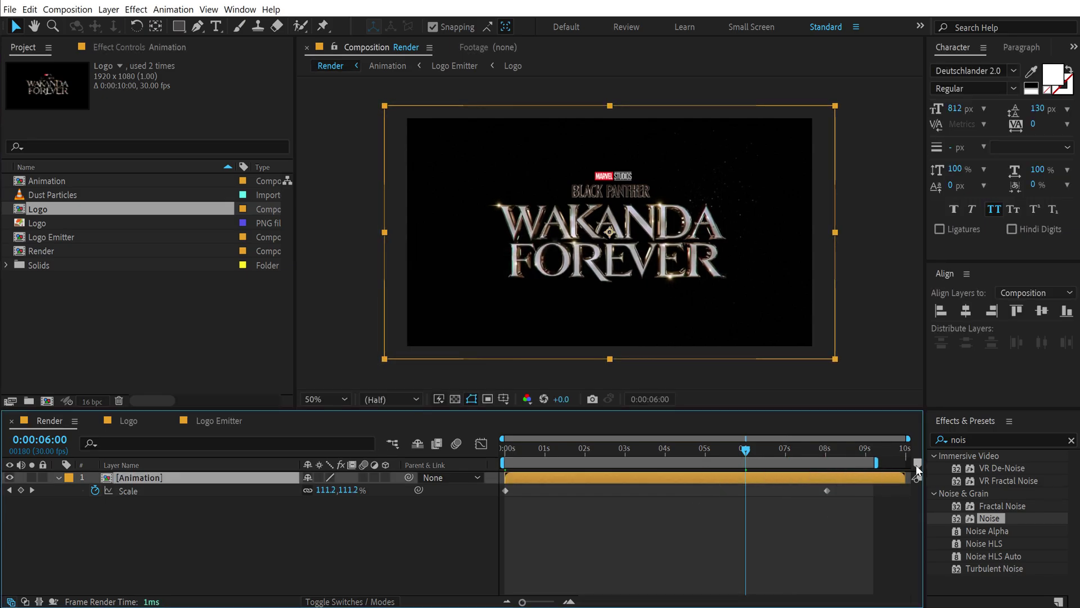
pyautogui.click(976, 441)
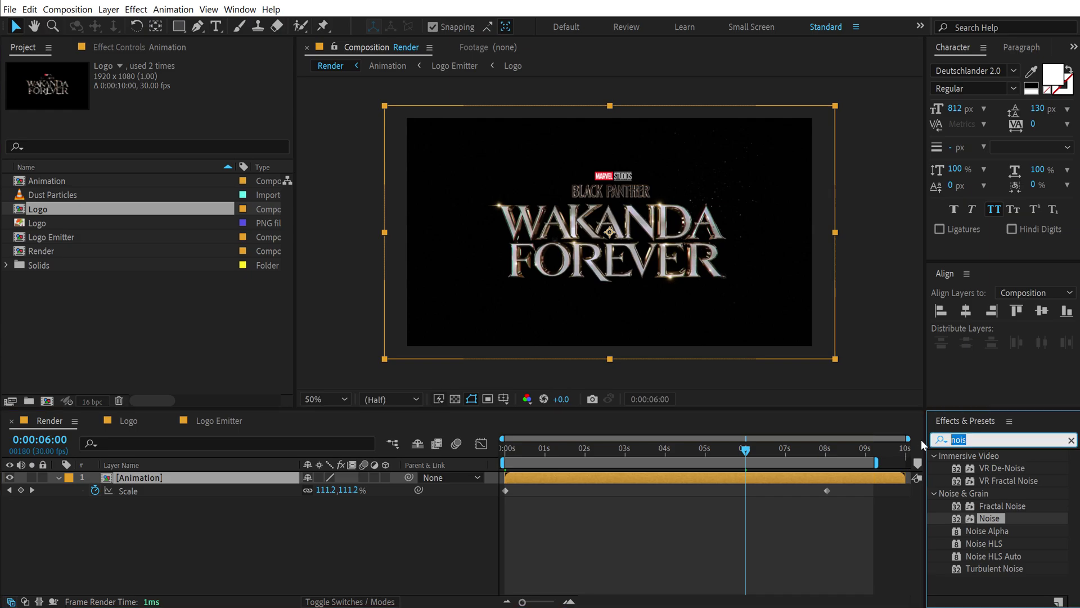
pyautogui.write('grad')
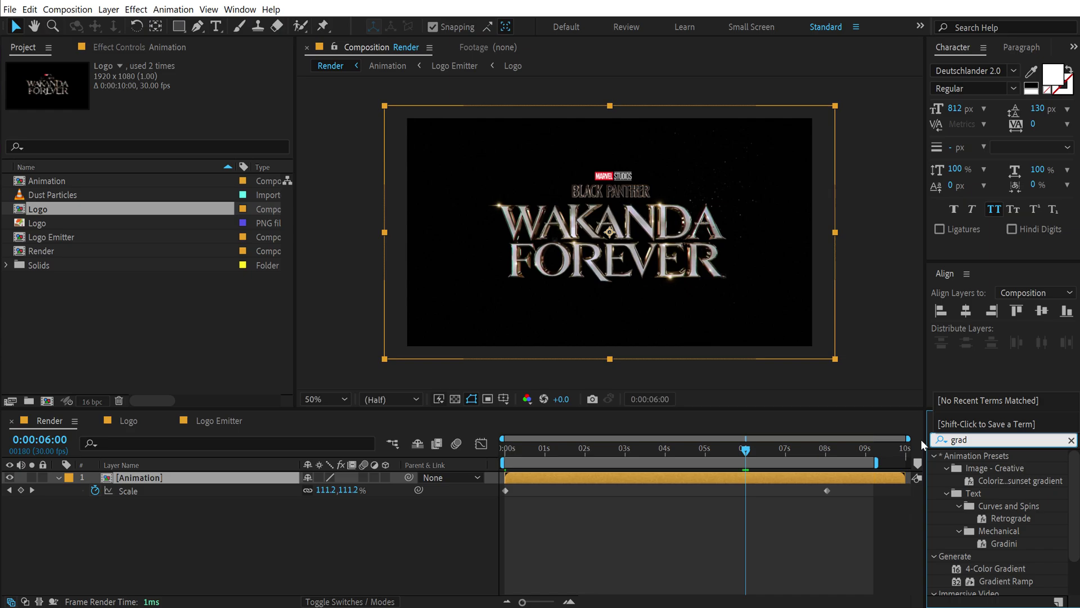
pyautogui.write('ie')
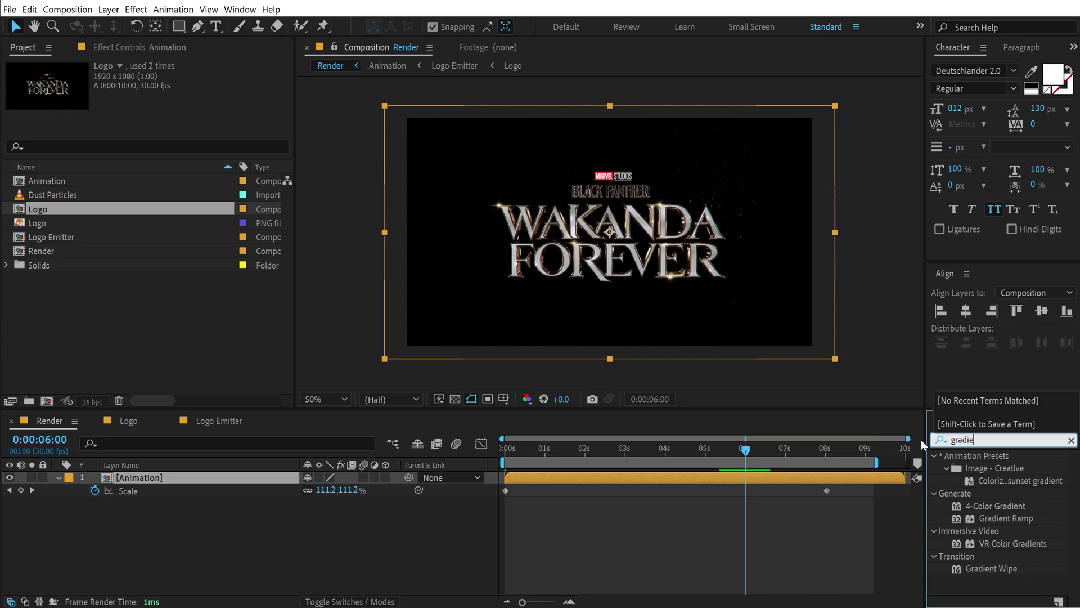
pyautogui.doubleClick(987, 567)
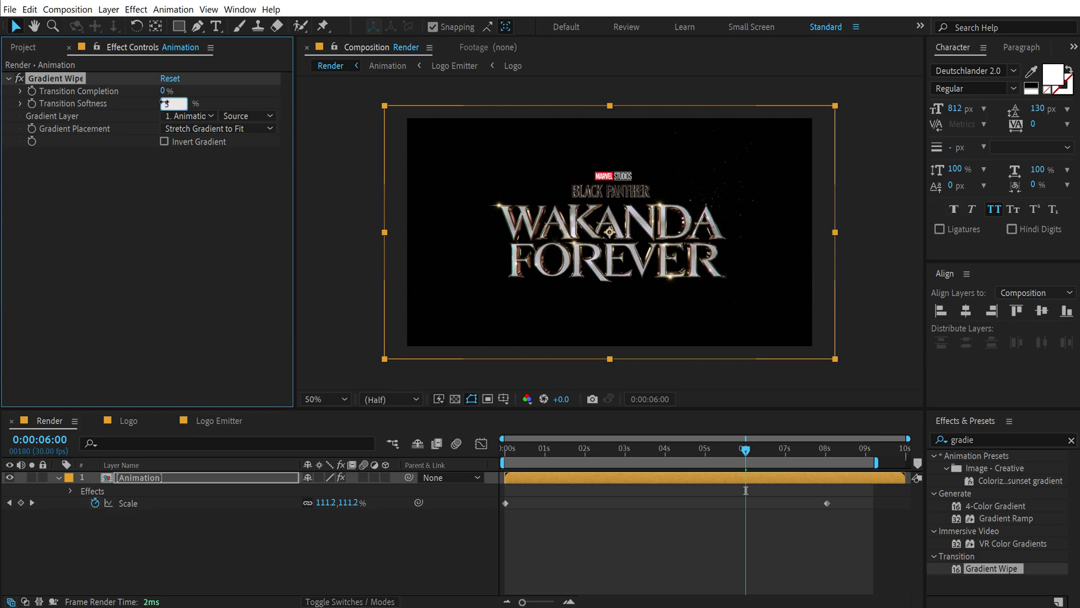
pyautogui.click(221, 210)
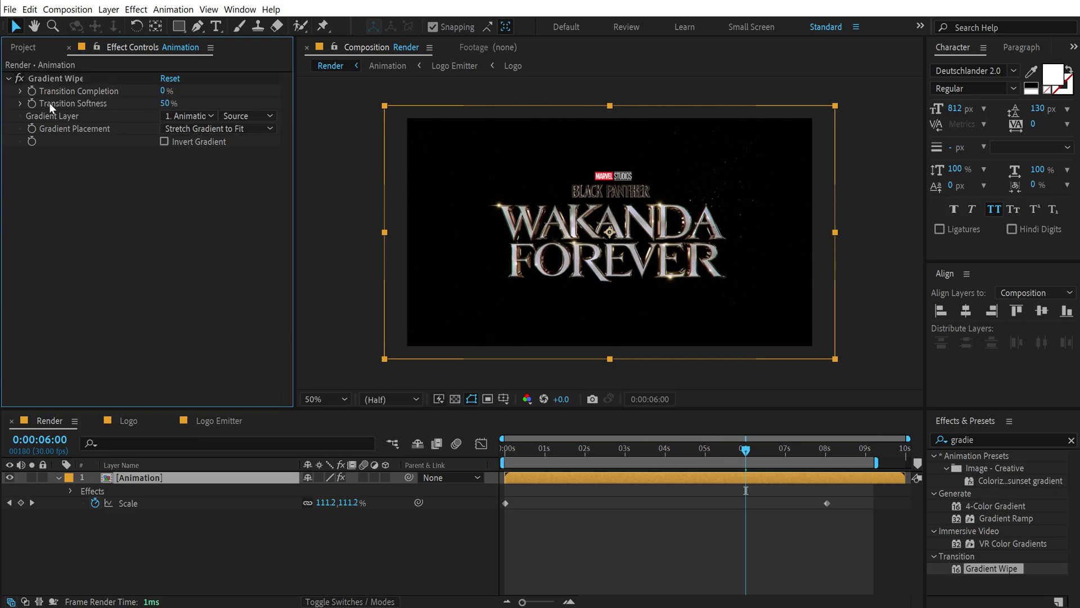
# - Keyframe the Gradient Wipe's Transition Completion at 0% at 6 seconds, raise it at about 8 seconds and scrub back to 3 seconds 1 frame
pyautogui.click(31, 92)
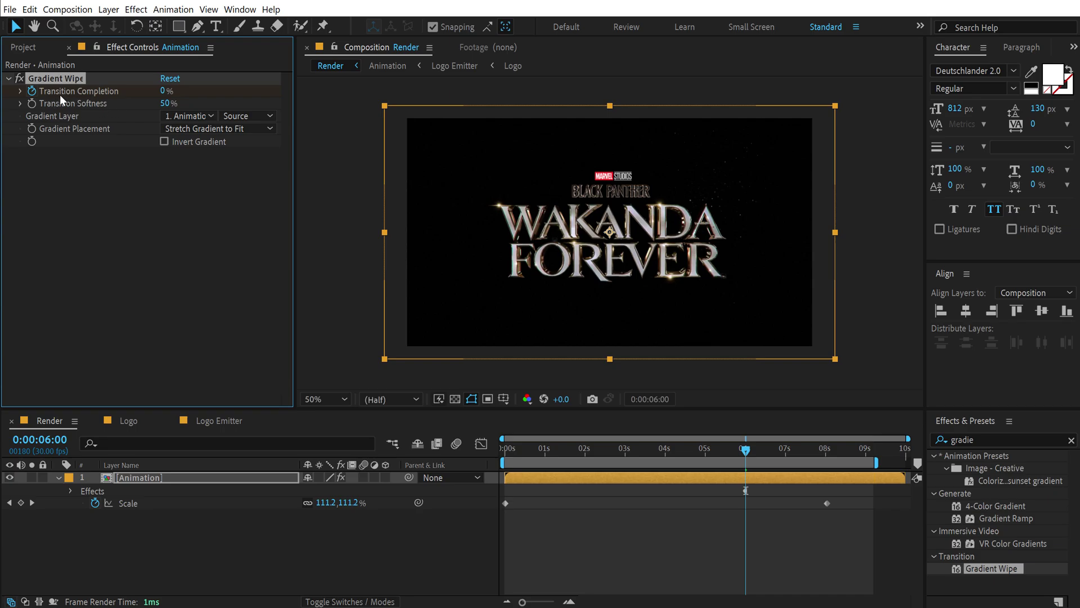
pyautogui.moveTo(745, 448); pyautogui.dragTo(827, 448)
pyautogui.moveTo(163, 94); pyautogui.dragTo(286, 90)
pyautogui.moveTo(738, 454); pyautogui.dragTo(627, 456)
# - Add the Dust Particles footage above the Animation layer in the Render composition and set its blending mode to Screen
pyautogui.click(26, 48)
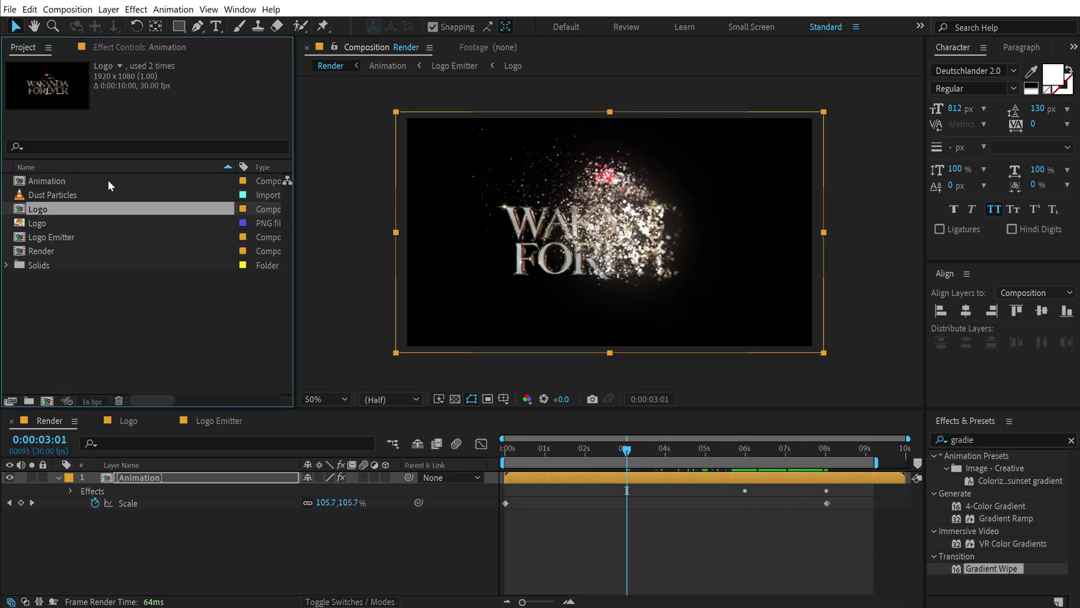
pyautogui.click(49, 194)
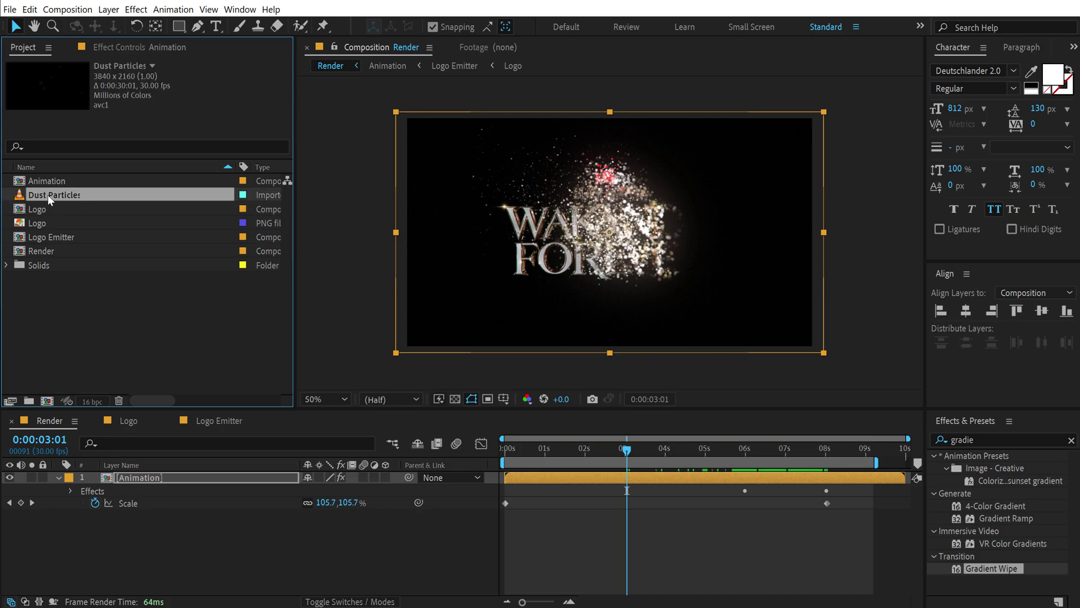
pyautogui.moveTo(47, 195); pyautogui.dragTo(143, 479)
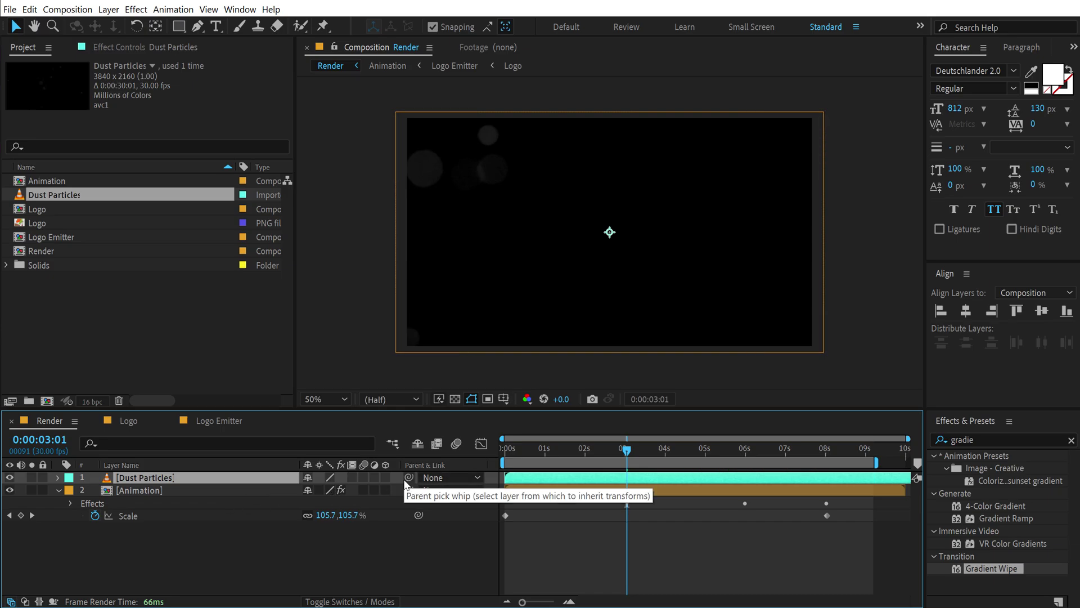
pyautogui.press('F4')
pyautogui.click(332, 478)
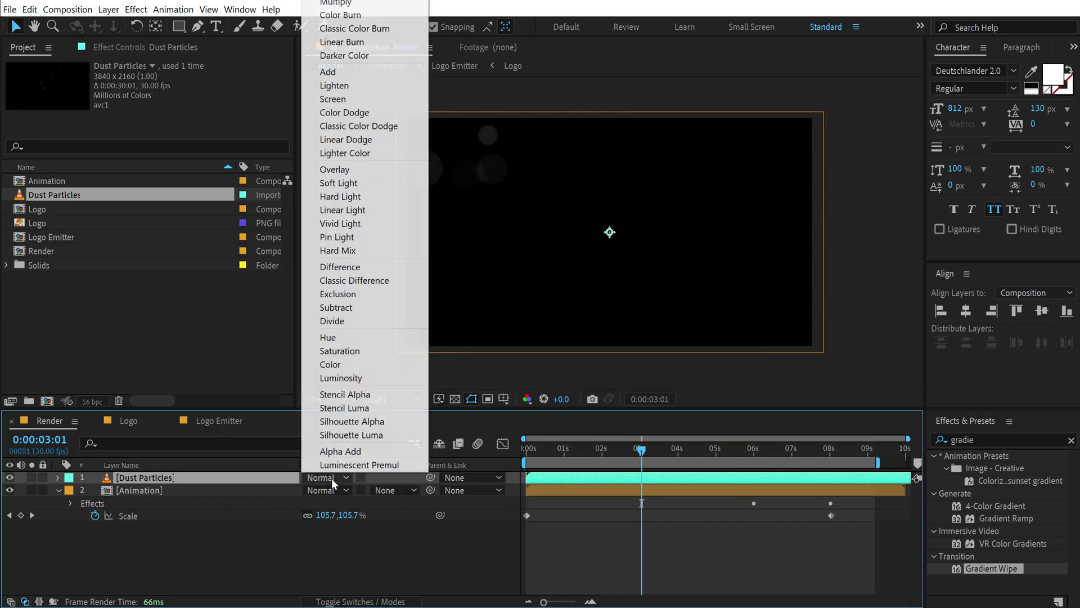
pyautogui.click(336, 99)
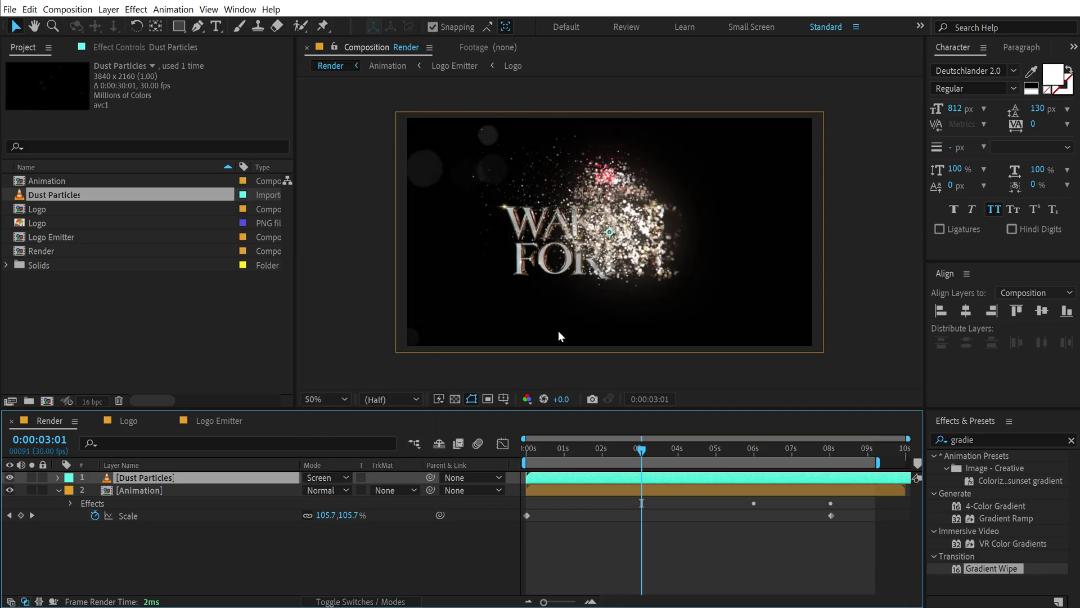
# - Scrub back to 2 seconds 12 frames and scale the Dust Particles layer down to 53%
pyautogui.moveTo(535, 449); pyautogui.dragTo(617, 458)
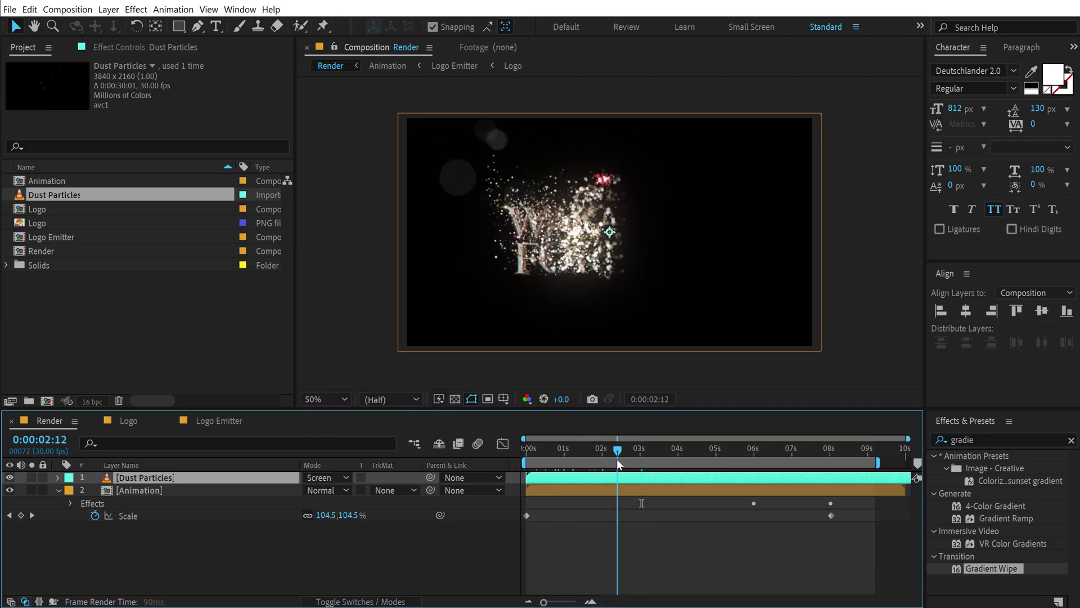
pyautogui.press('s')
pyautogui.moveTo(324, 490); pyautogui.dragTo(311, 487)
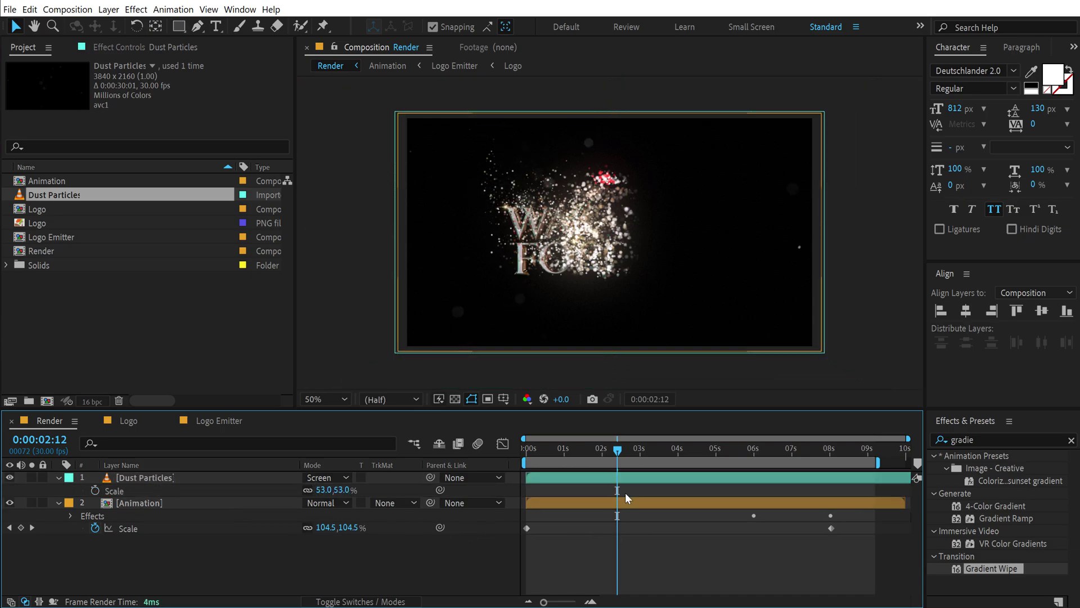
pyautogui.press('F2')
# - Keyframe the Dust Particles layer's Opacity at 100% at about 6 seconds and lower it at 8 seconds 1 frame
pyautogui.moveTo(626, 450); pyautogui.dragTo(753, 449)
pyautogui.click(141, 479)
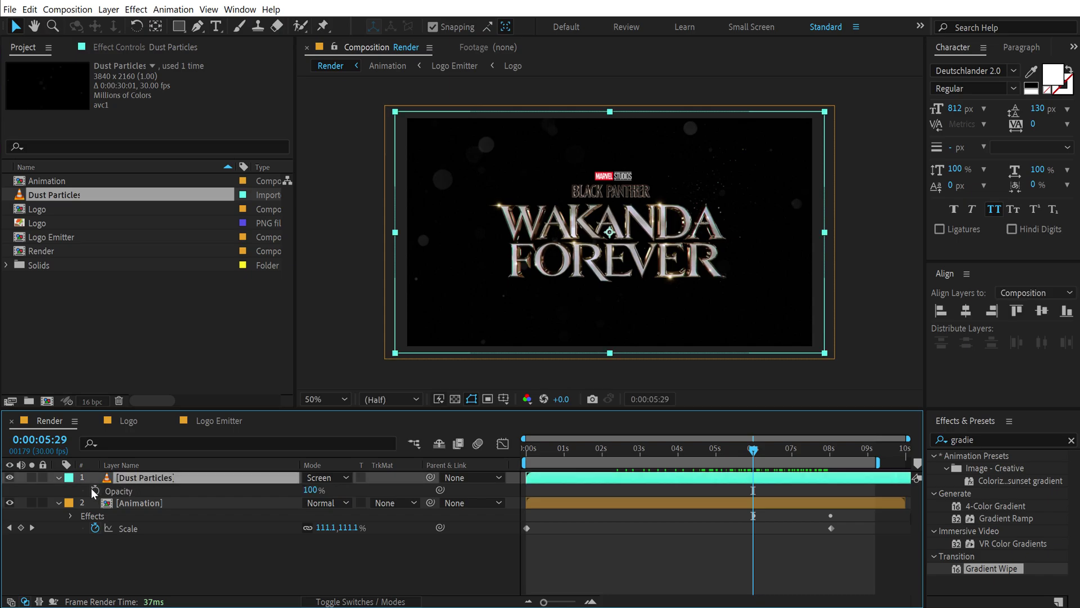
pyautogui.click(95, 491)
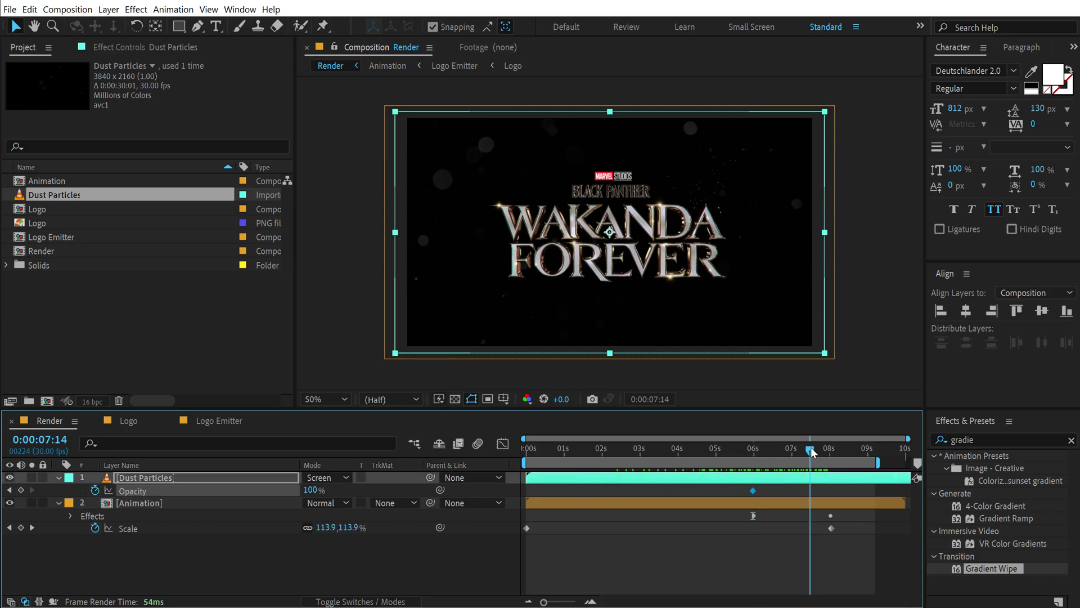
pyautogui.click(827, 450)
pyautogui.moveTo(308, 494); pyautogui.dragTo(238, 491)
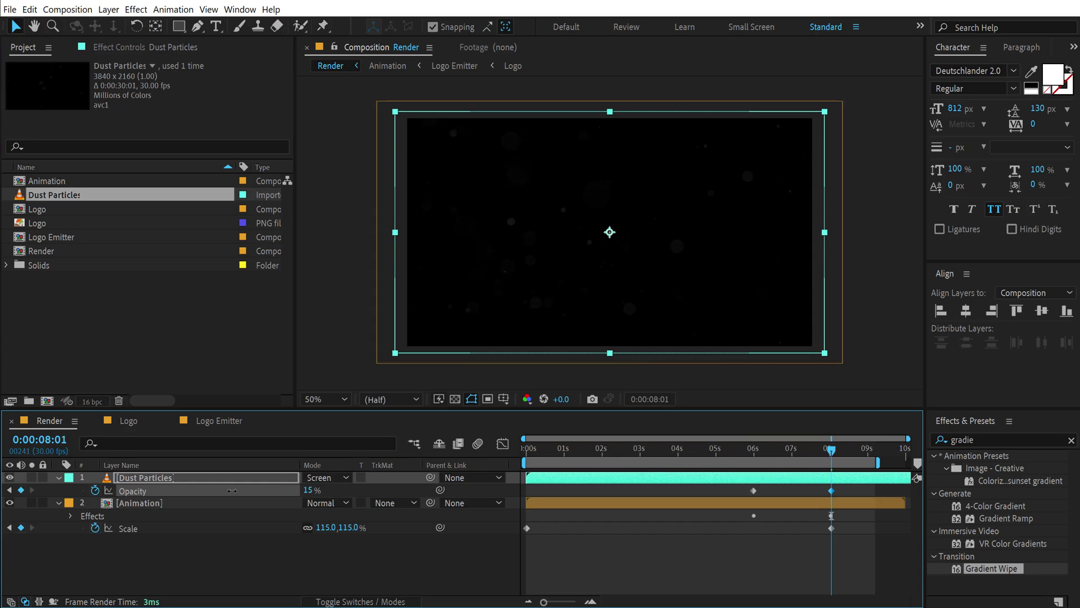
# - End the work area at 8 seconds 1 frame and preview the animation from the start
pyautogui.press('n')
pyautogui.moveTo(831, 449); pyautogui.dragTo(429, 461)
pyautogui.press('space')
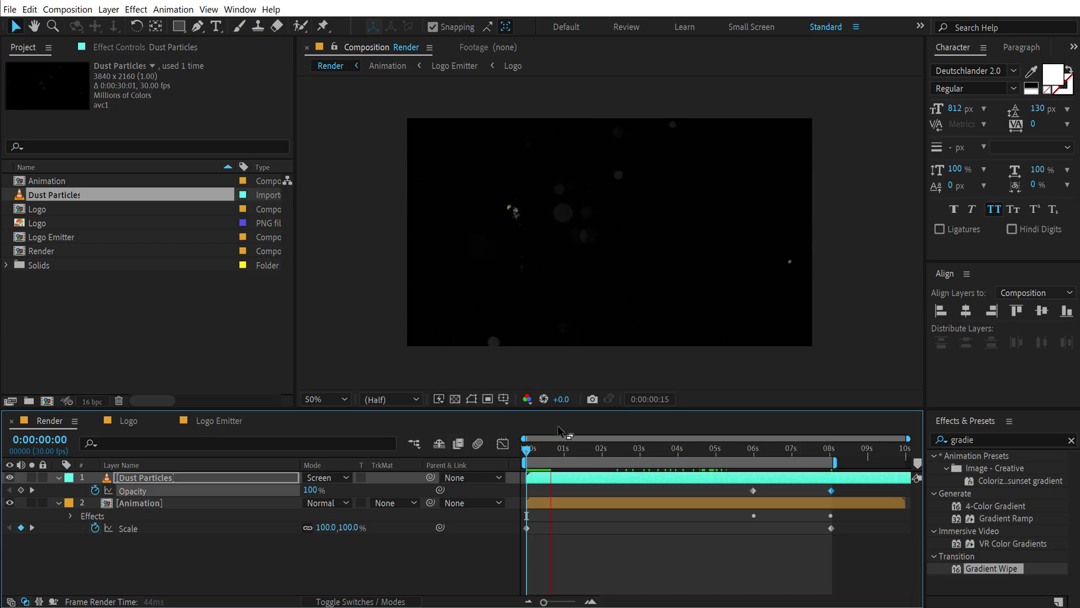
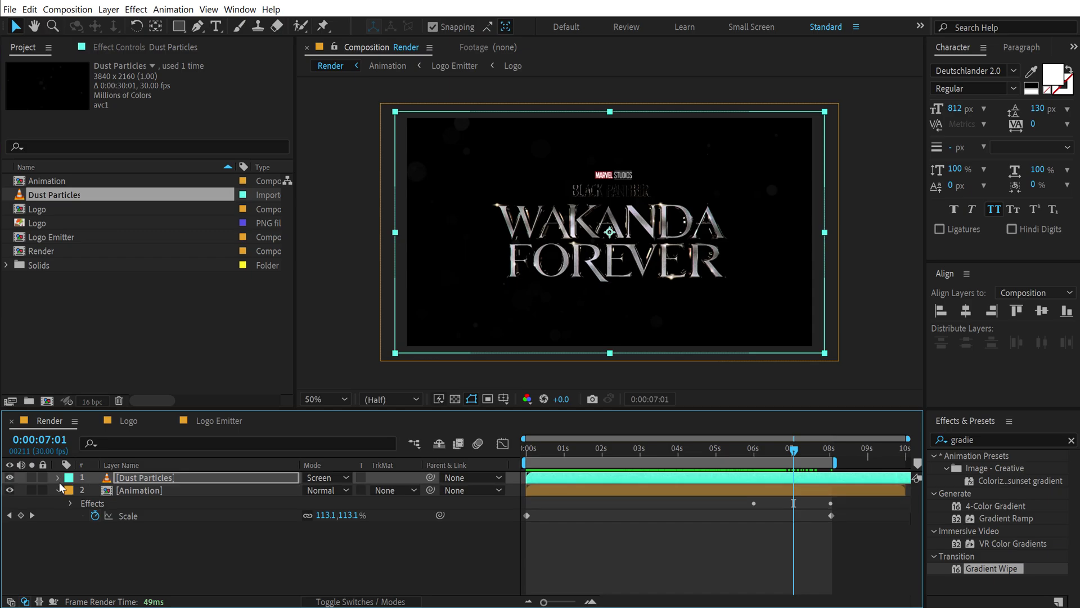
# - In the Logo composition, hide the existing logo layer, add LOGO.png above it and scale it down to less than half size
pyautogui.click(58, 491)
pyautogui.click(131, 422)
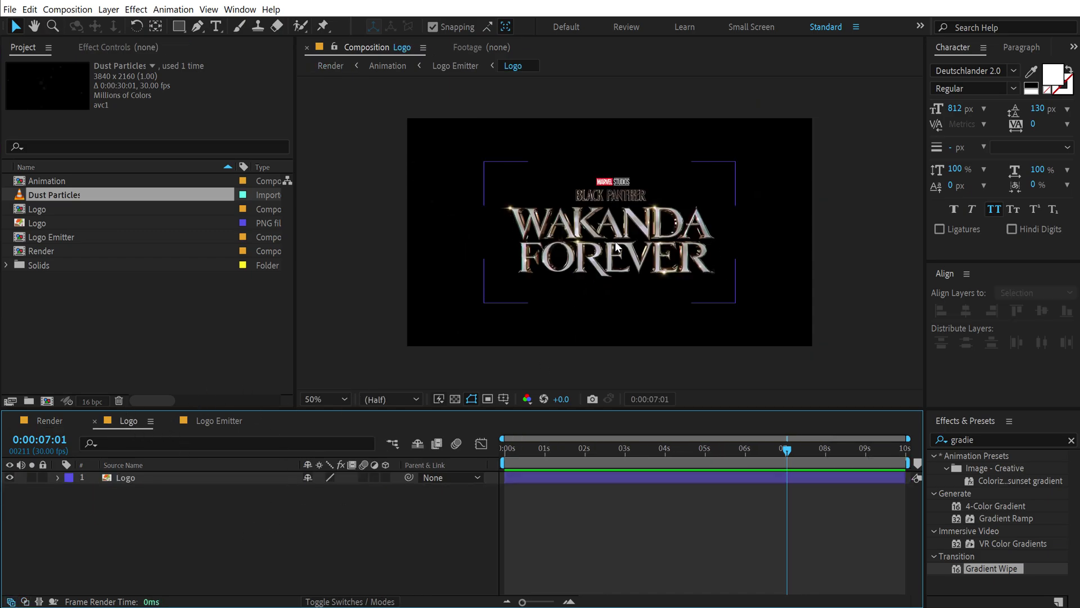
pyautogui.click(9, 477)
pyautogui.moveTo(75, 254); pyautogui.dragTo(124, 476)
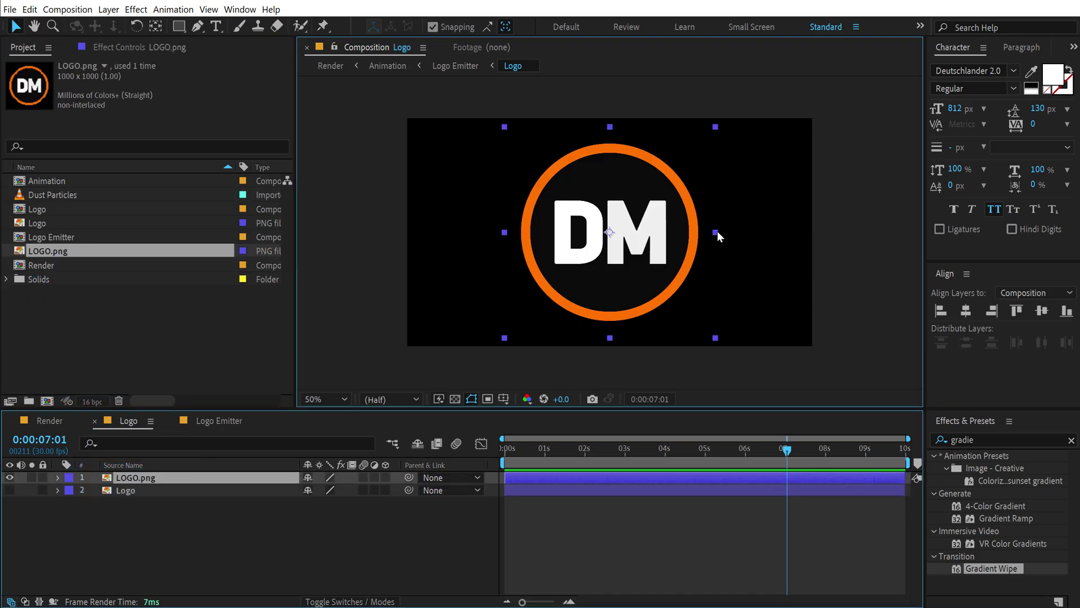
pyautogui.moveTo(717, 231); pyautogui.dragTo(659, 233)
pyautogui.click(211, 535)
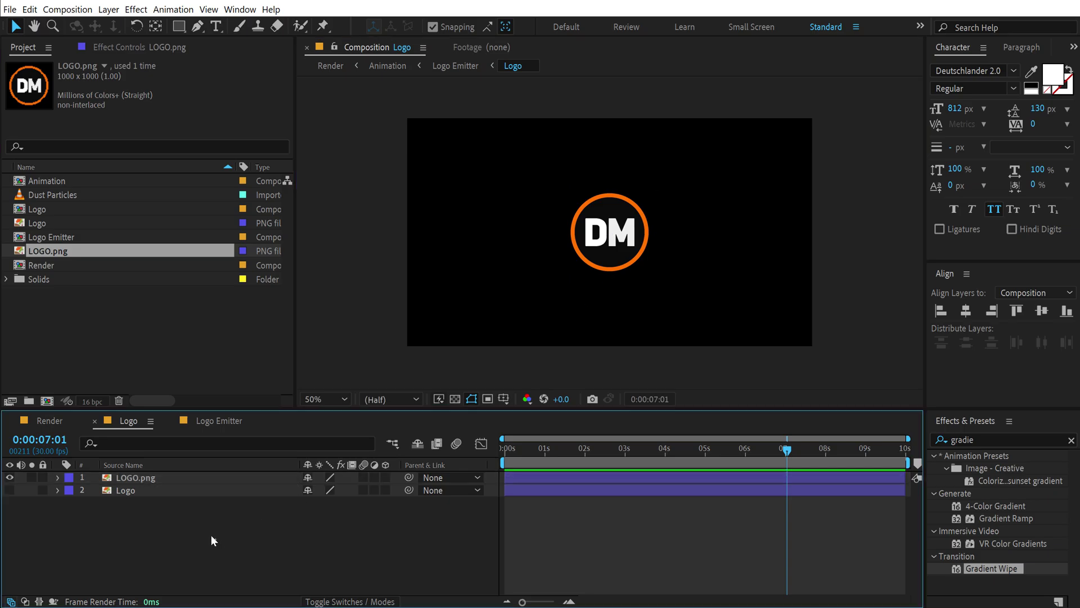
# - Preview the Render composition from the start with the replaced logo and scrub to 3 seconds 11 frames
pyautogui.click(41, 422)
pyautogui.moveTo(543, 450); pyautogui.dragTo(511, 455)
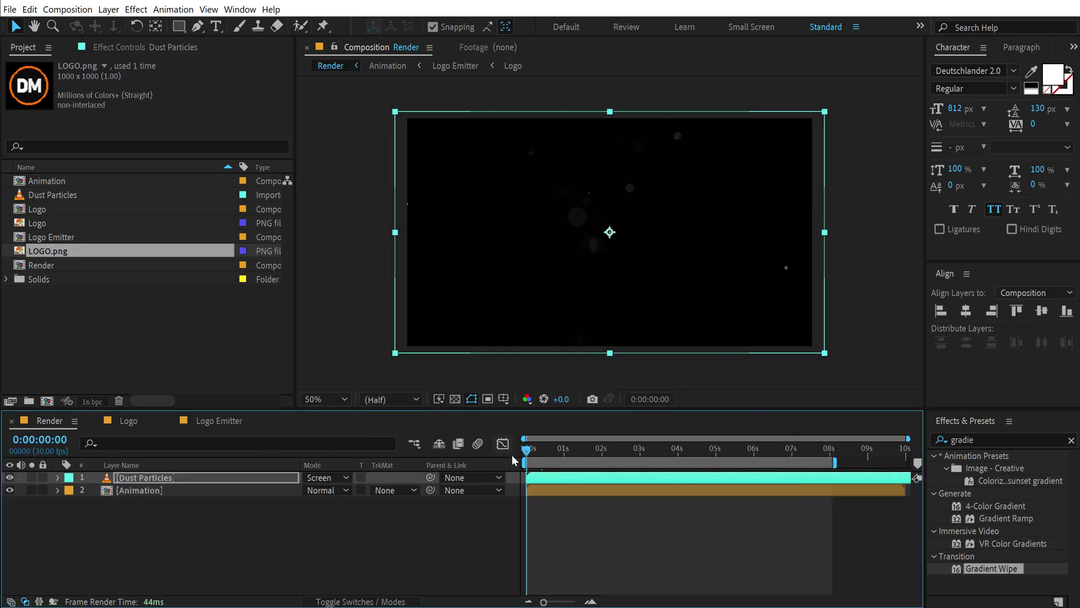
pyautogui.press('space')
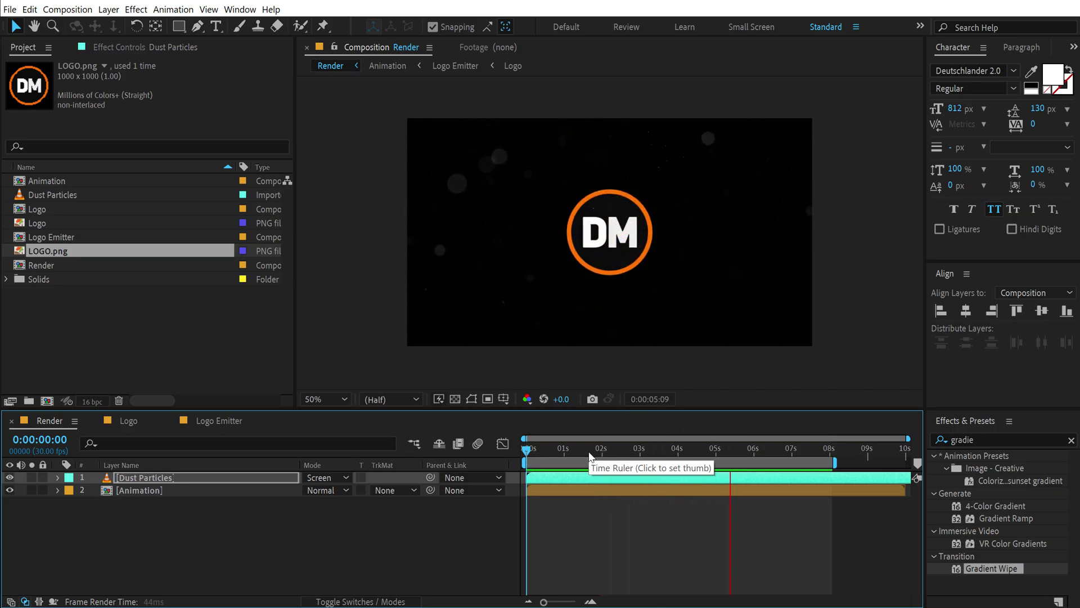
pyautogui.moveTo(605, 450); pyautogui.dragTo(654, 453)
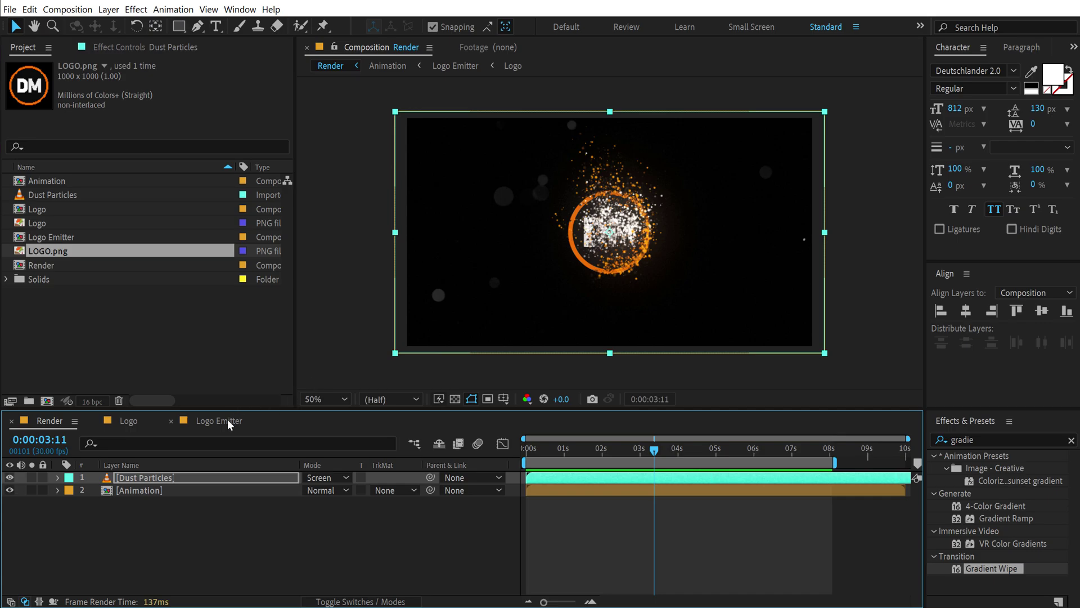
pyautogui.click(192, 365)
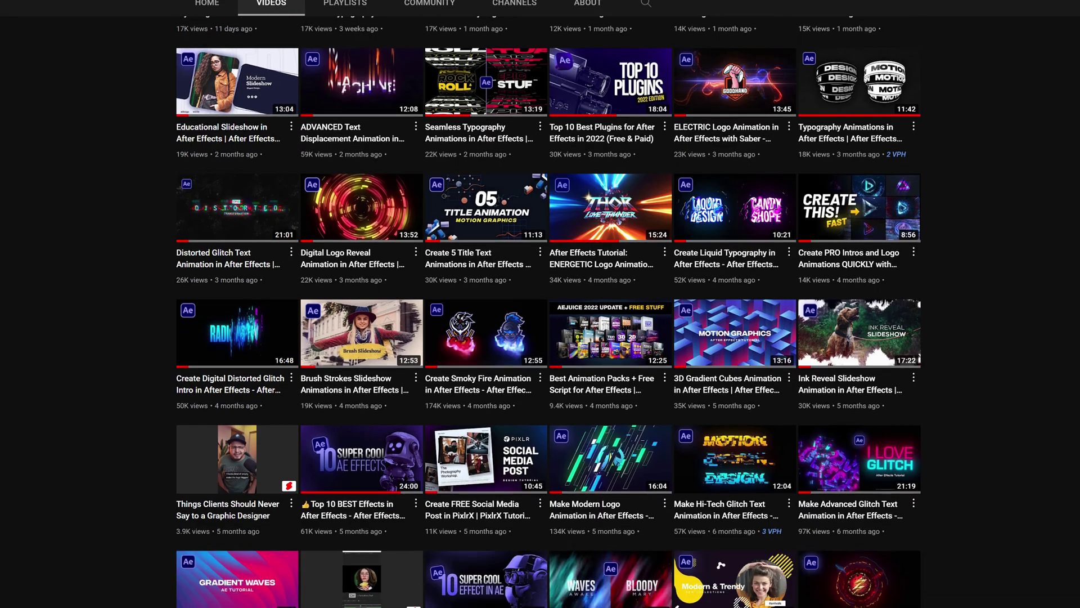
pyautogui.scroll(-3, 540, 304)
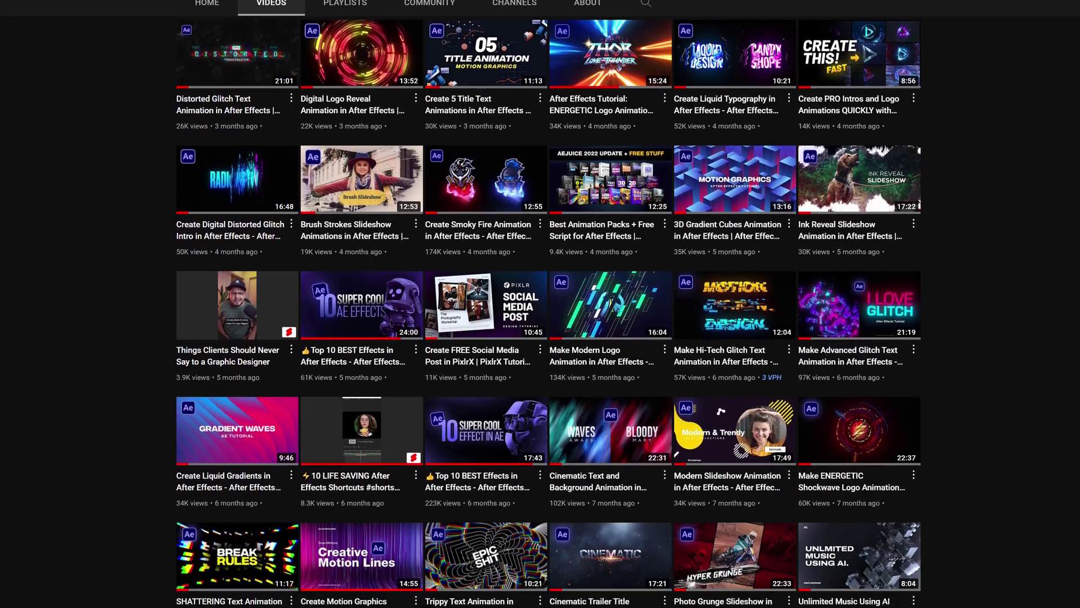
pyautogui.scroll(-3, 540, 304)
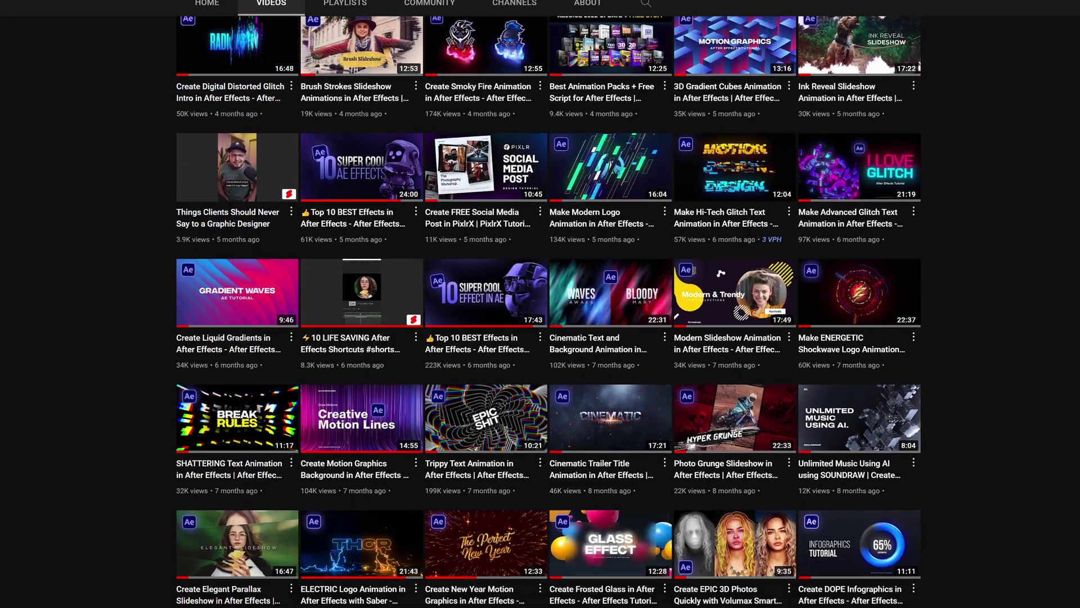
pyautogui.scroll(-4, 541, 304)
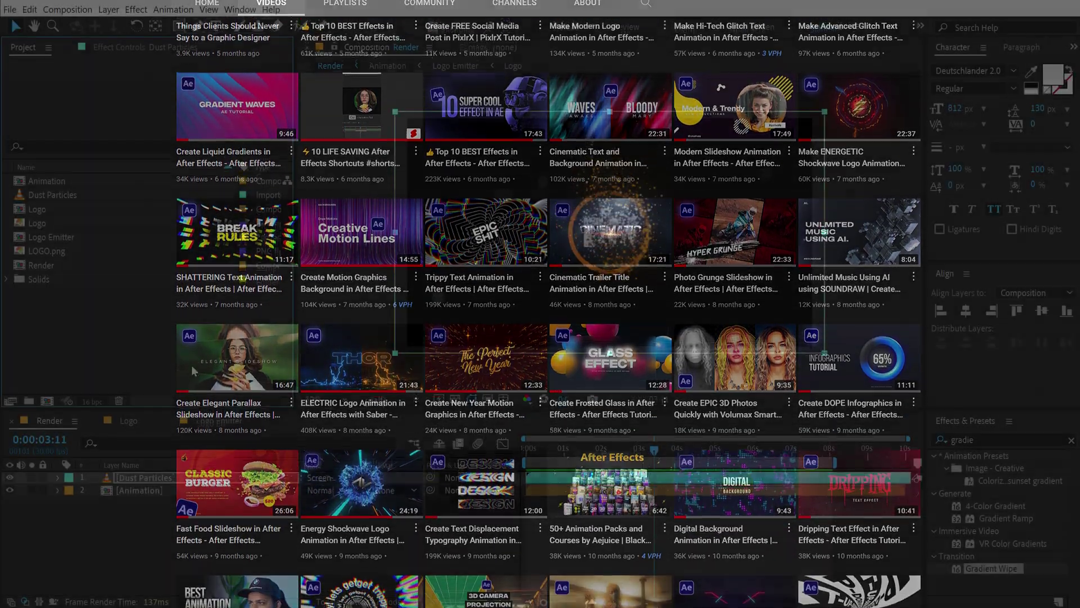